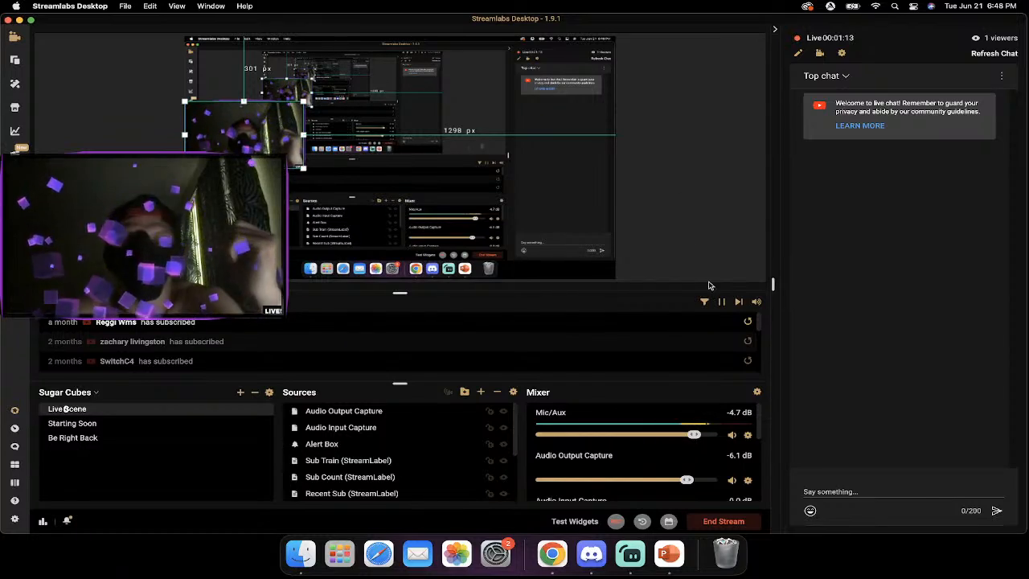
Switch to PowerPoint and close the Minecraftmap_advertisment presentation, saving its changes.
click(670, 553)
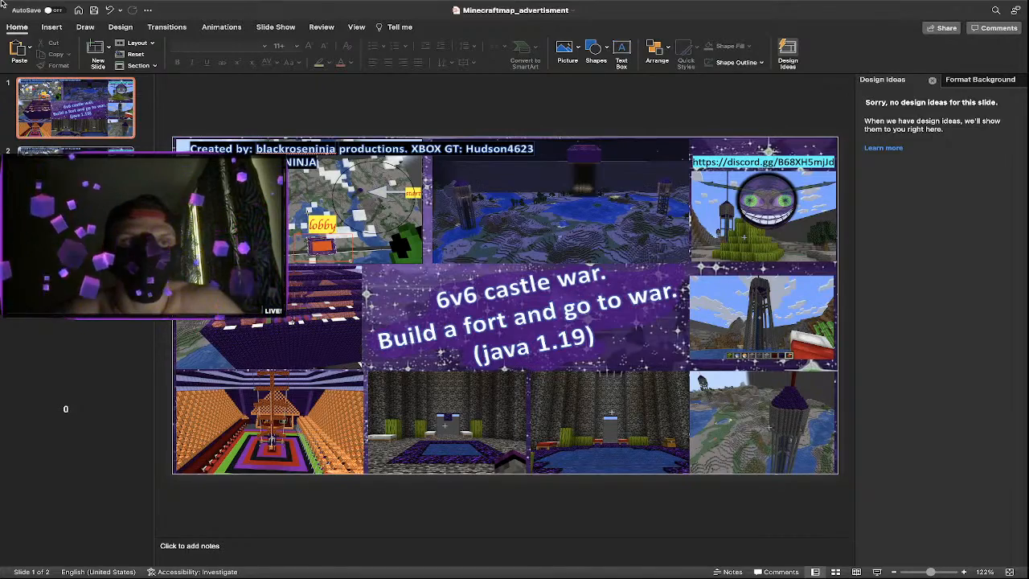
click(9, 22)
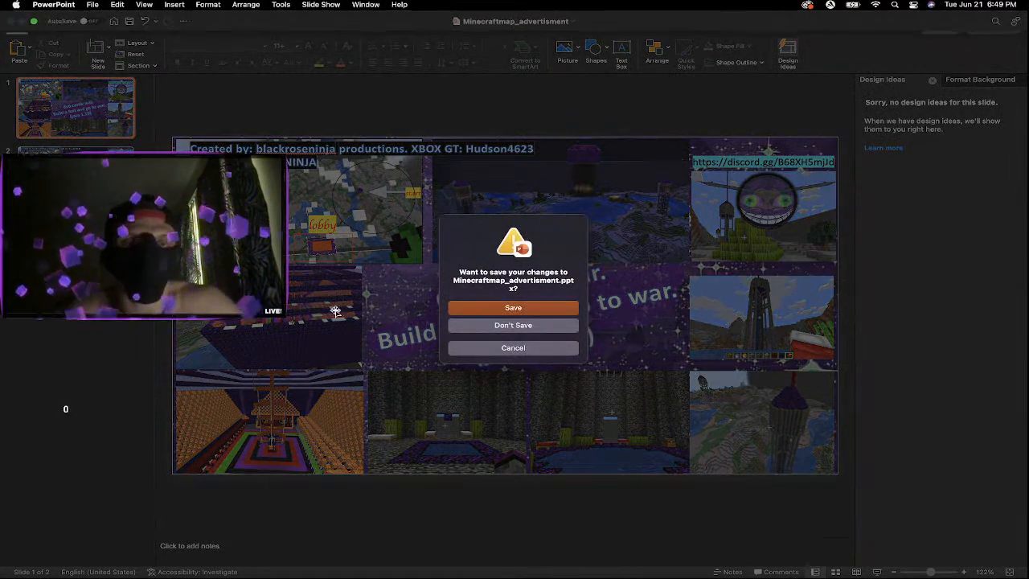
click(513, 313)
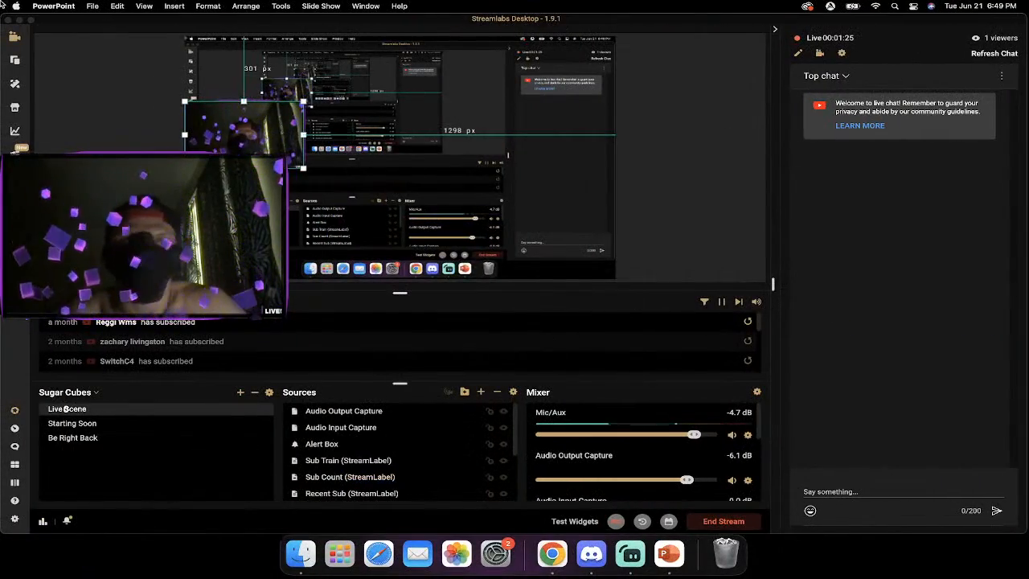
Clear the desktop by minimizing the Streamlabs and Discord windows and closing the browser window.
click(19, 21)
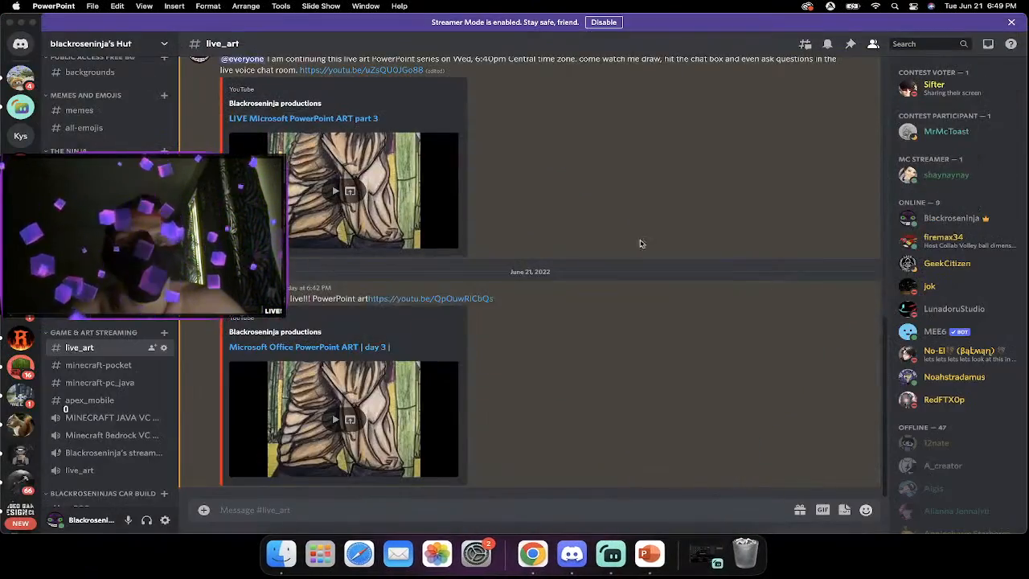
click(21, 23)
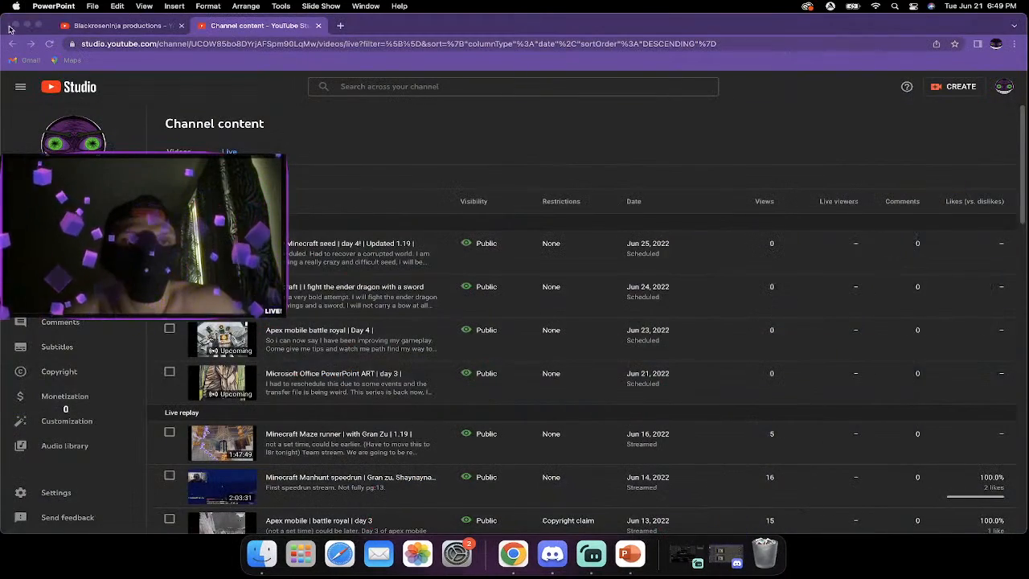
click(14, 26)
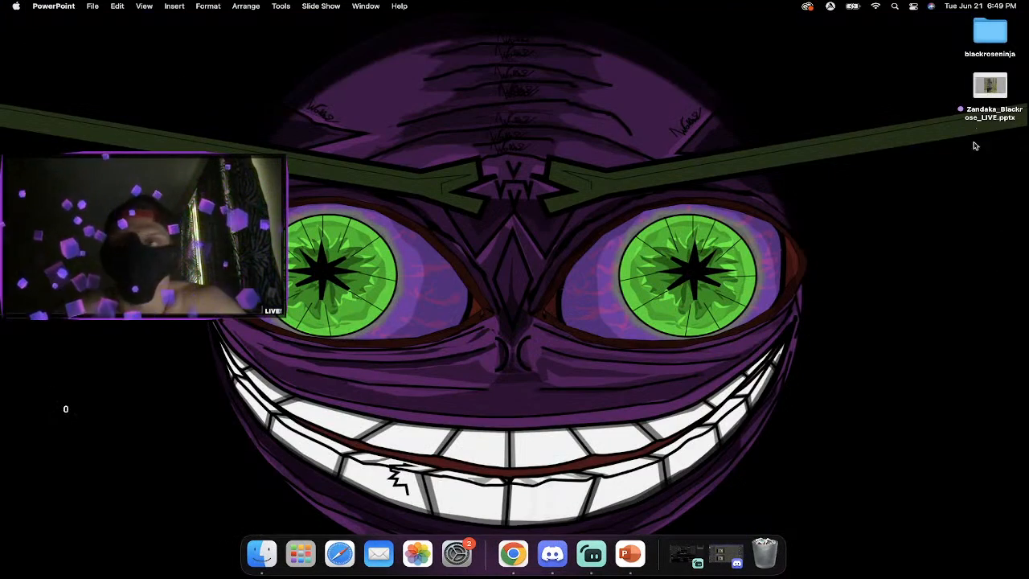
Open Zandaka_Blackrose_LIVE.pptx from the desktop in full screen and select the ninja picture on the slide.
double_click(987, 87)
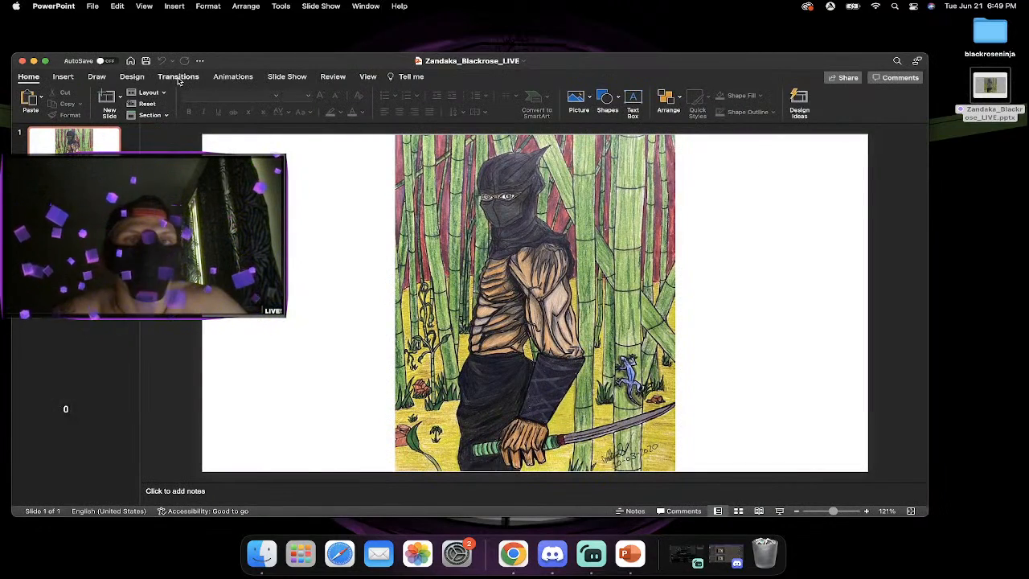
click(45, 61)
mouse_move(543, 193)
mouse_down()
mouse_move(468, 197)
mouse_move(571, 194)
mouse_move(456, 239)
mouse_move(564, 200)
mouse_move(506, 191)
mouse_move(543, 194)
mouse_up()
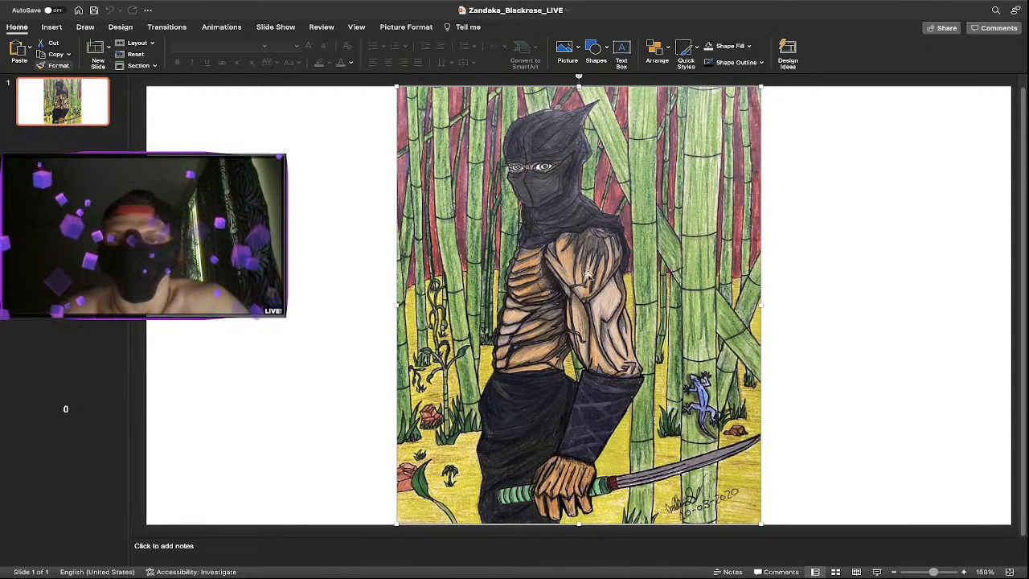
click(595, 51)
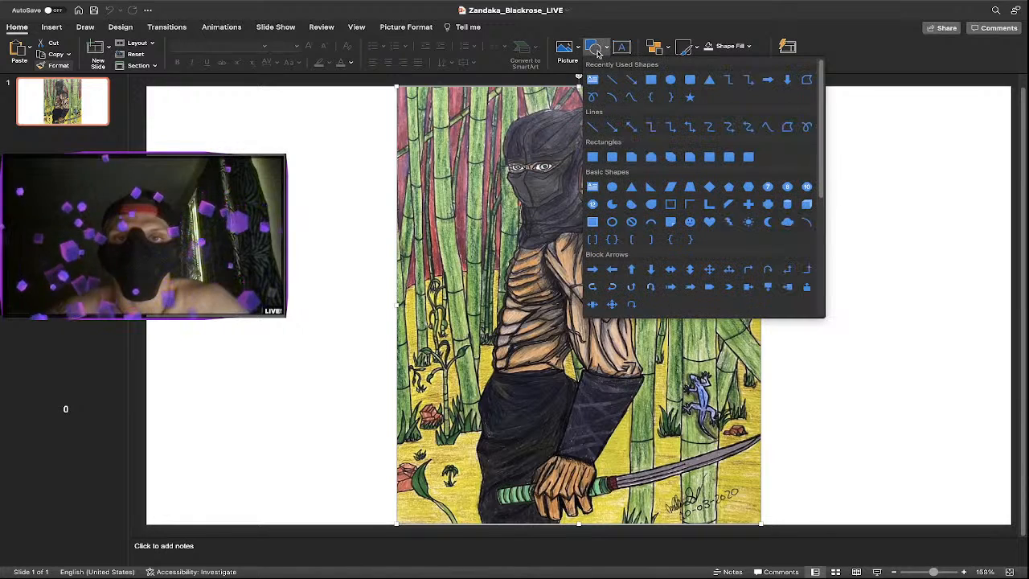
click(787, 131)
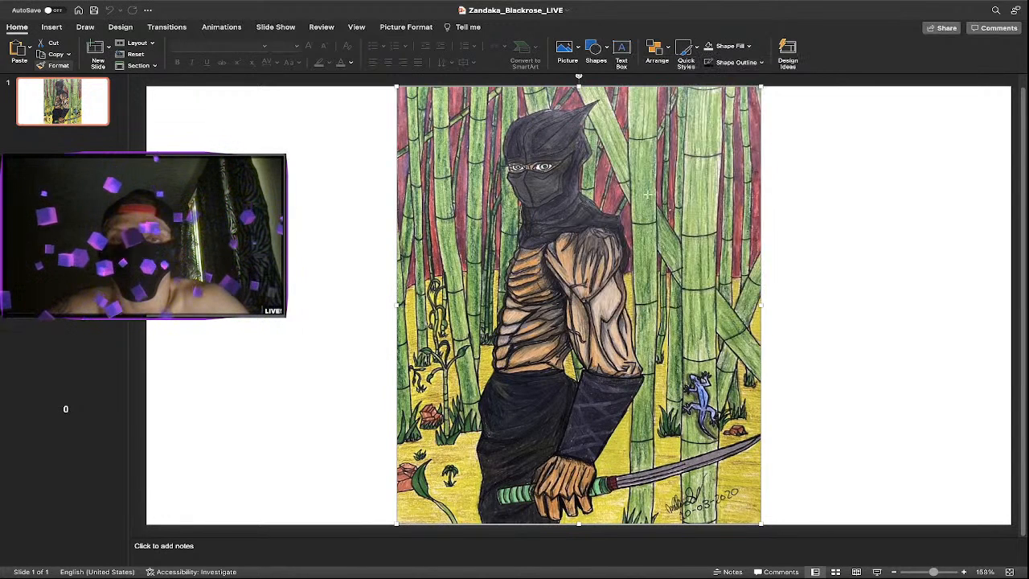
click(492, 151)
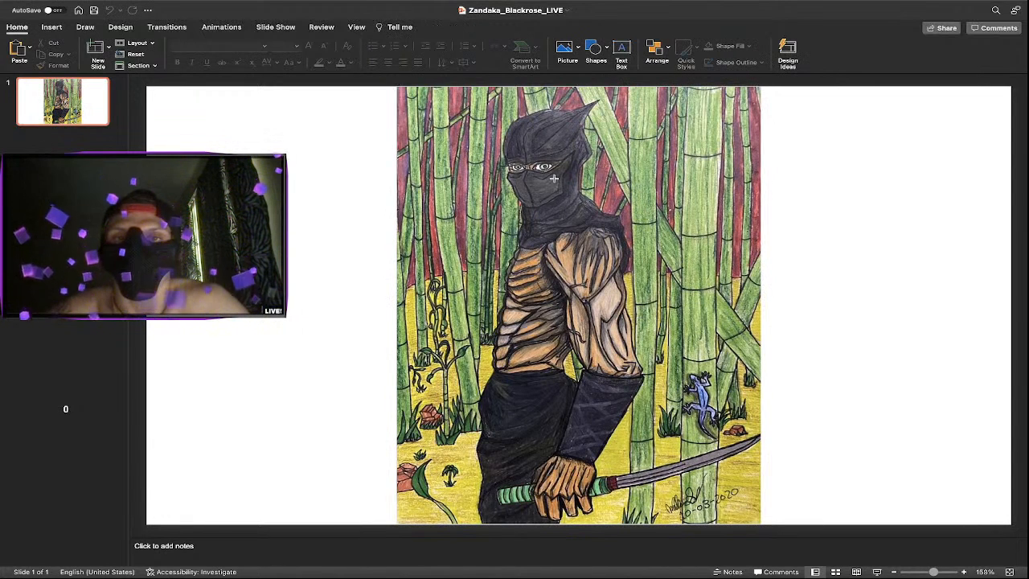
double_click(596, 192)
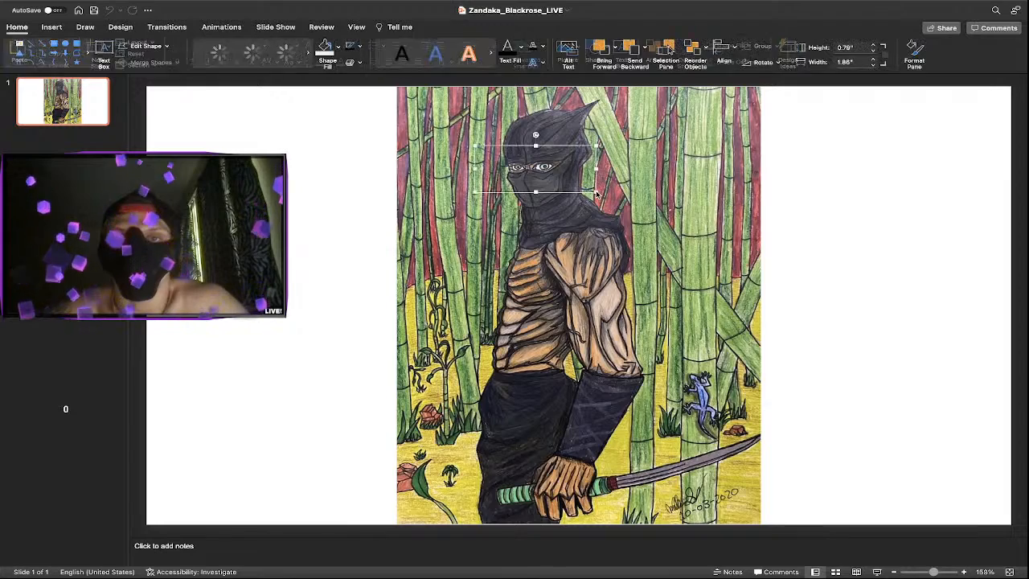
click(956, 572)
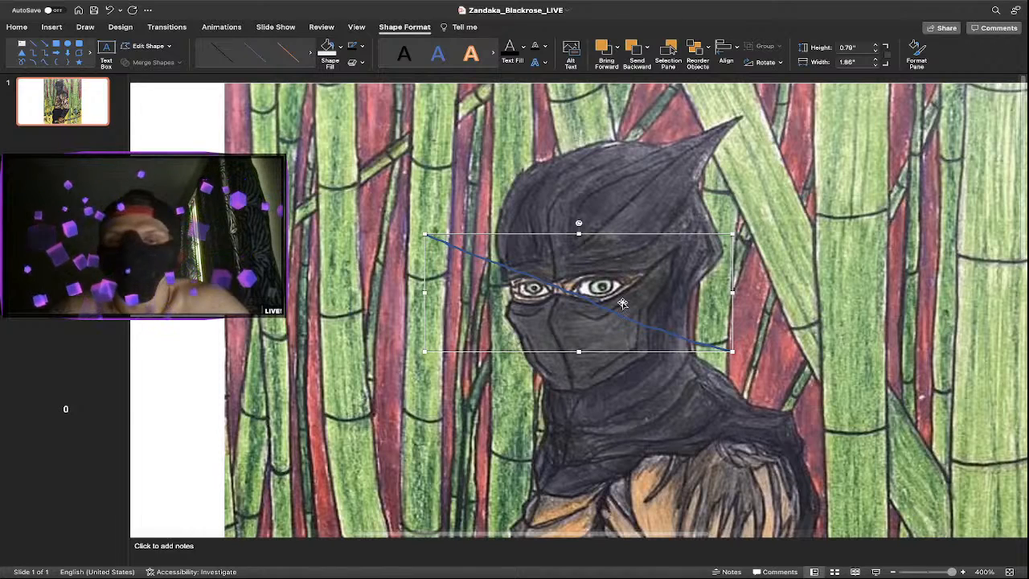
key(Delete)
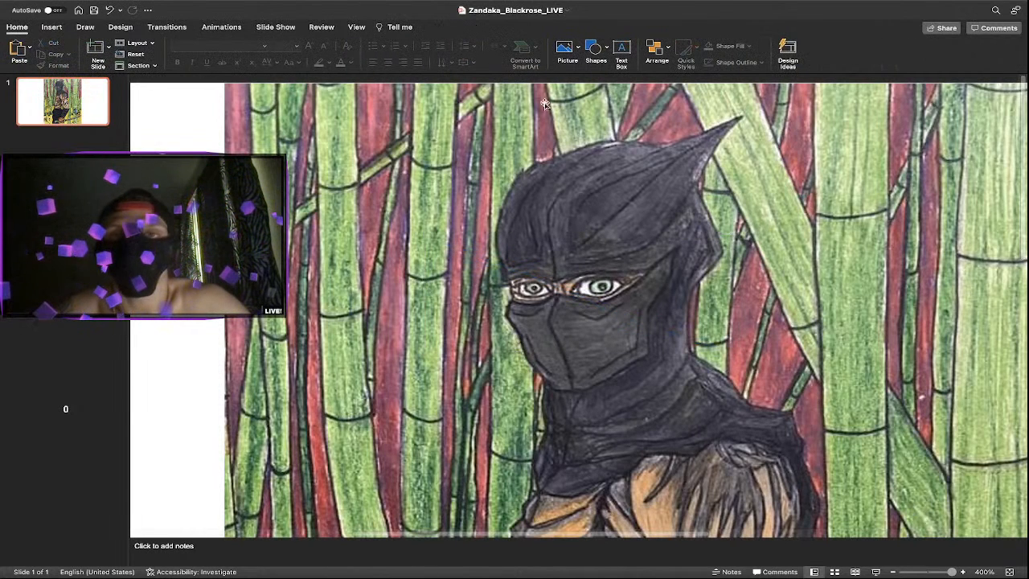
Try tracing one of the ninja's eyes with a Freeform shape about 0.32 by 0.13 inches, and delete the shape.
click(568, 54)
click(590, 58)
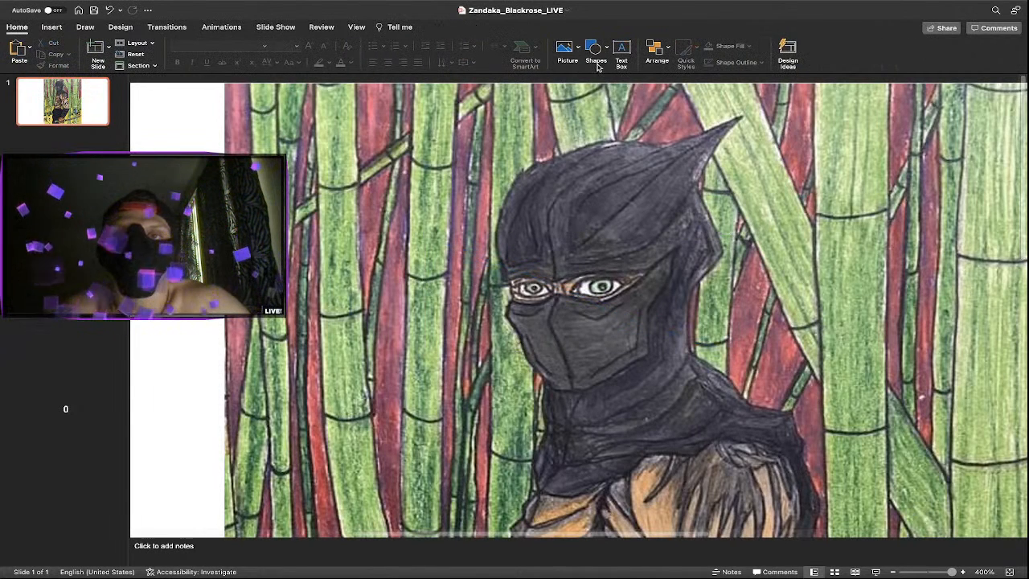
click(604, 55)
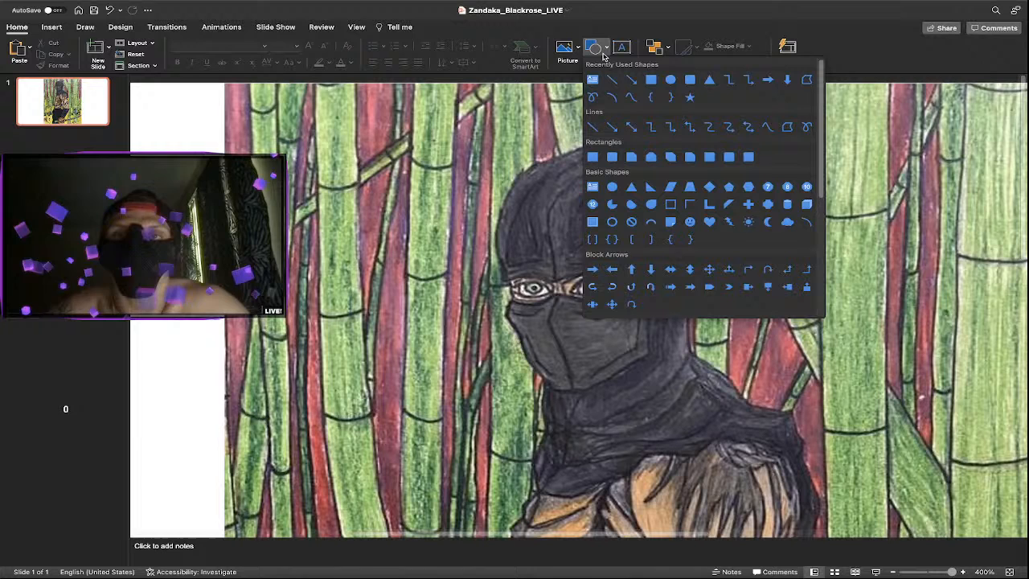
click(788, 127)
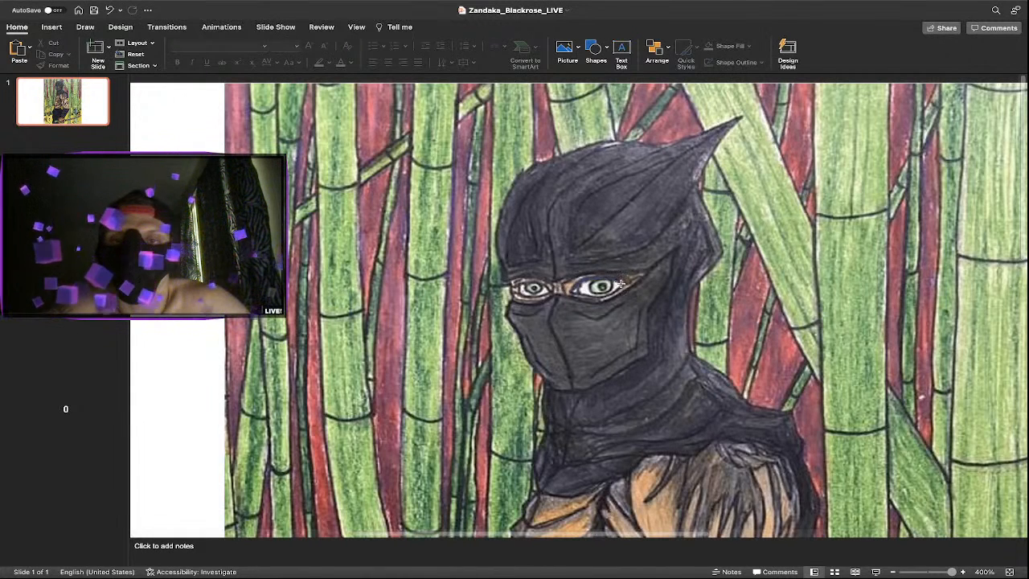
click(574, 292)
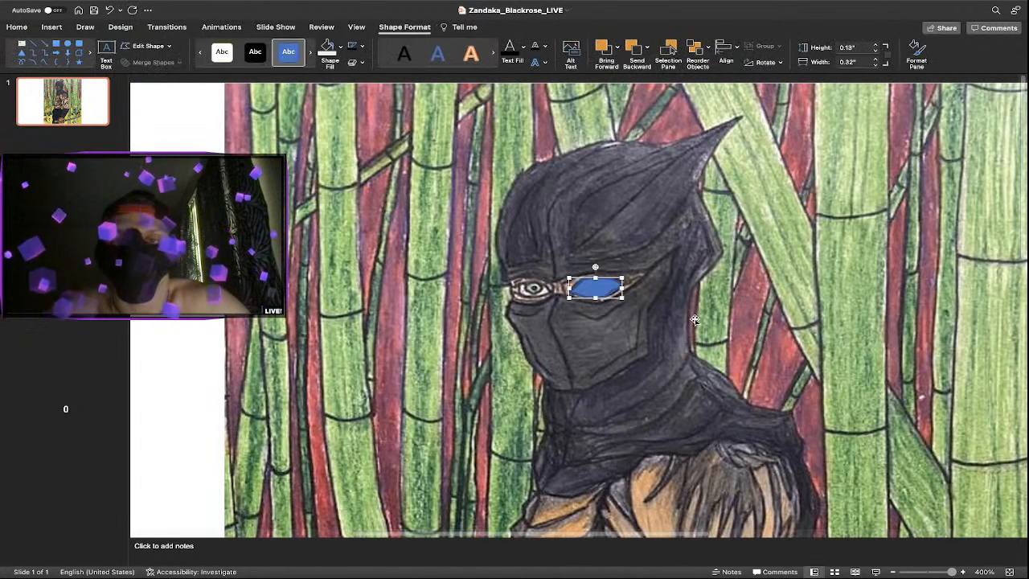
click(666, 290)
click(601, 291)
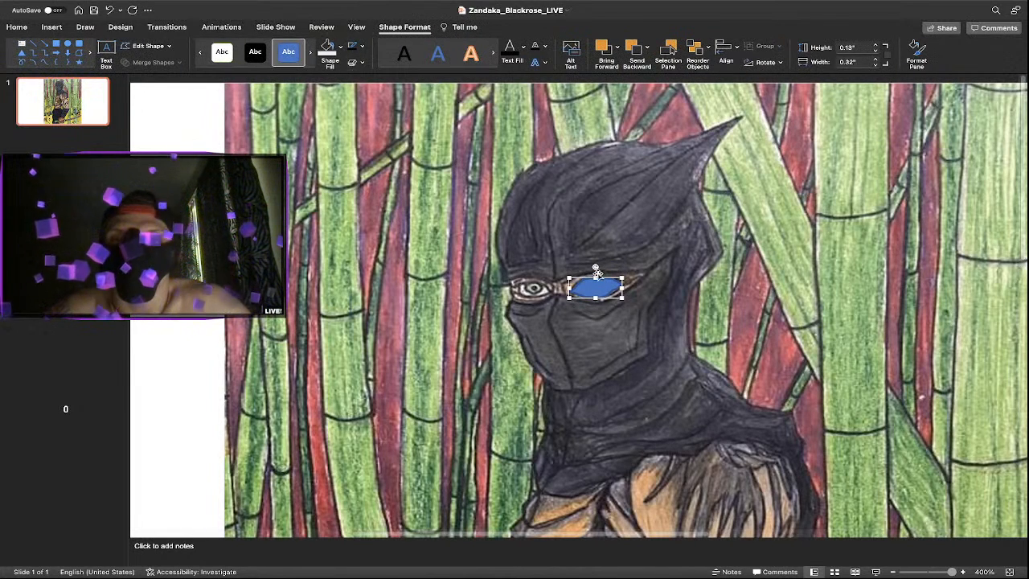
mouse_move(595, 267)
mouse_down()
mouse_move(617, 276)
mouse_move(596, 260)
mouse_up()
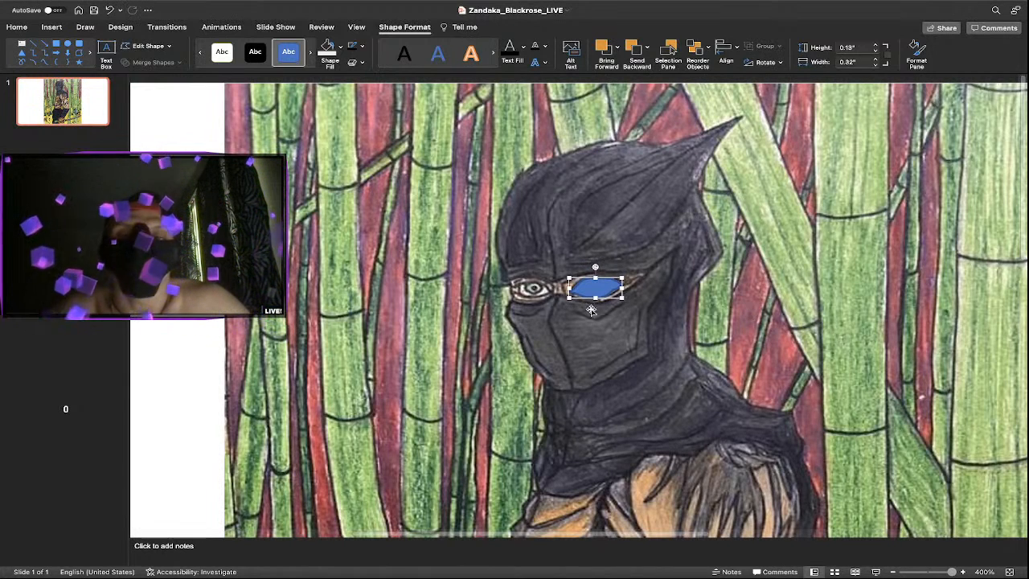
key(Delete)
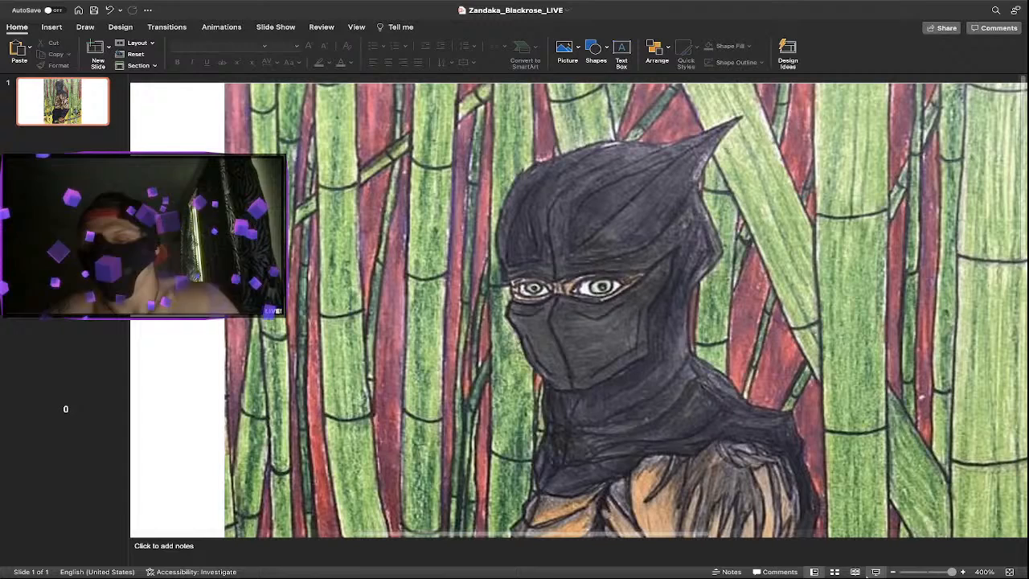
Set a custom slide size of 16 in wide by 22 in high and scale the content up to fit.
click(927, 573)
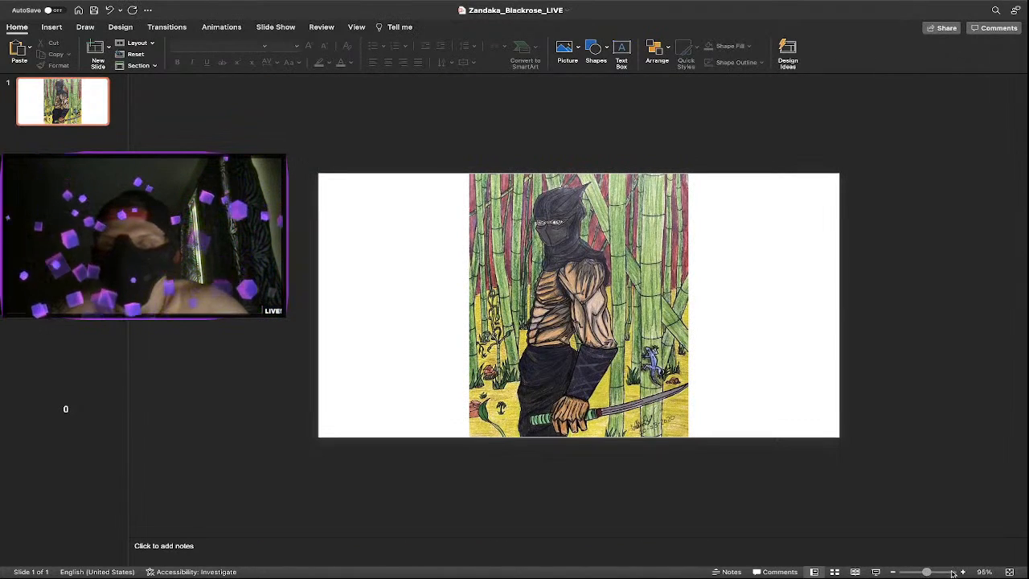
click(963, 571)
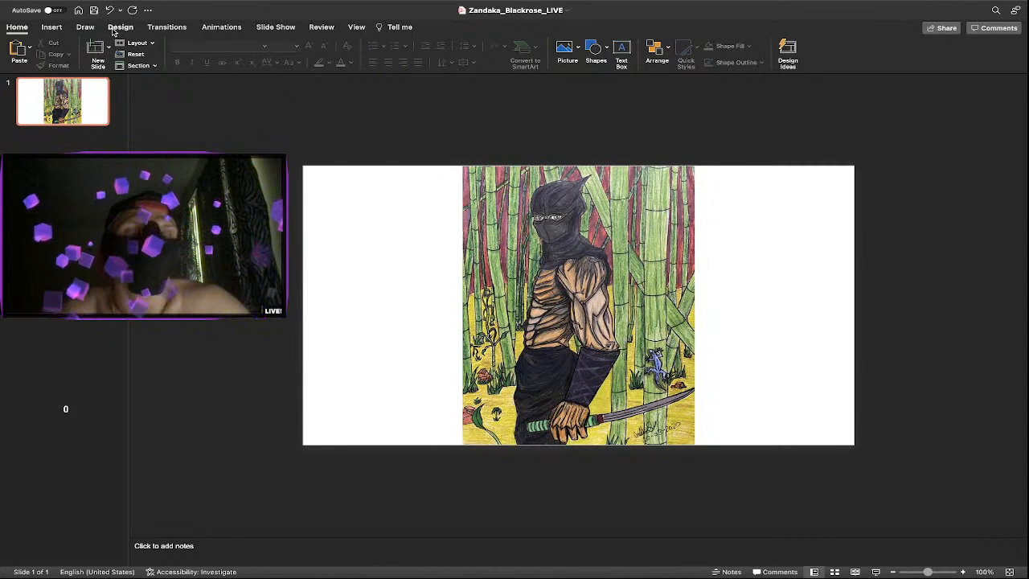
click(114, 31)
click(114, 31)
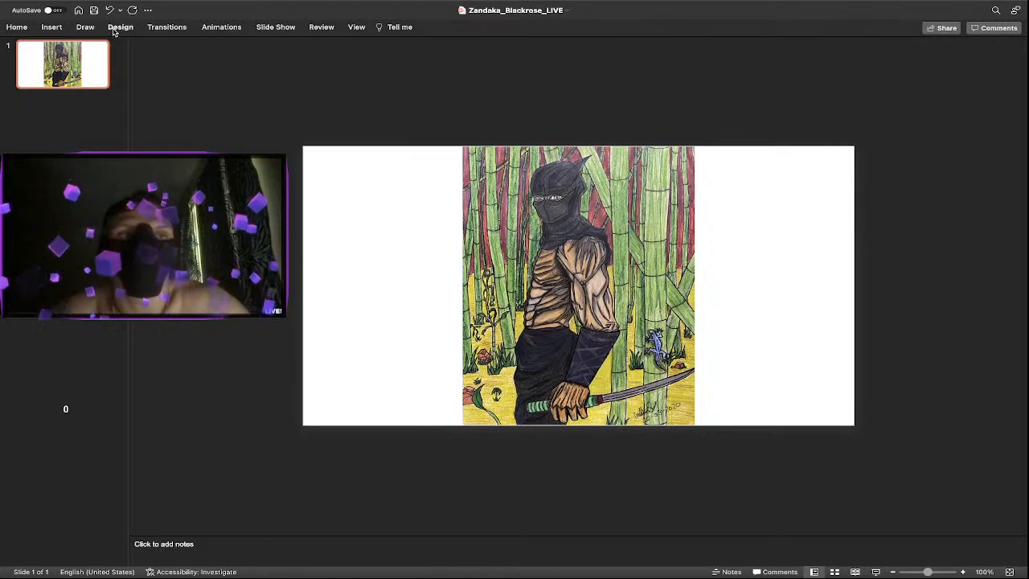
click(113, 30)
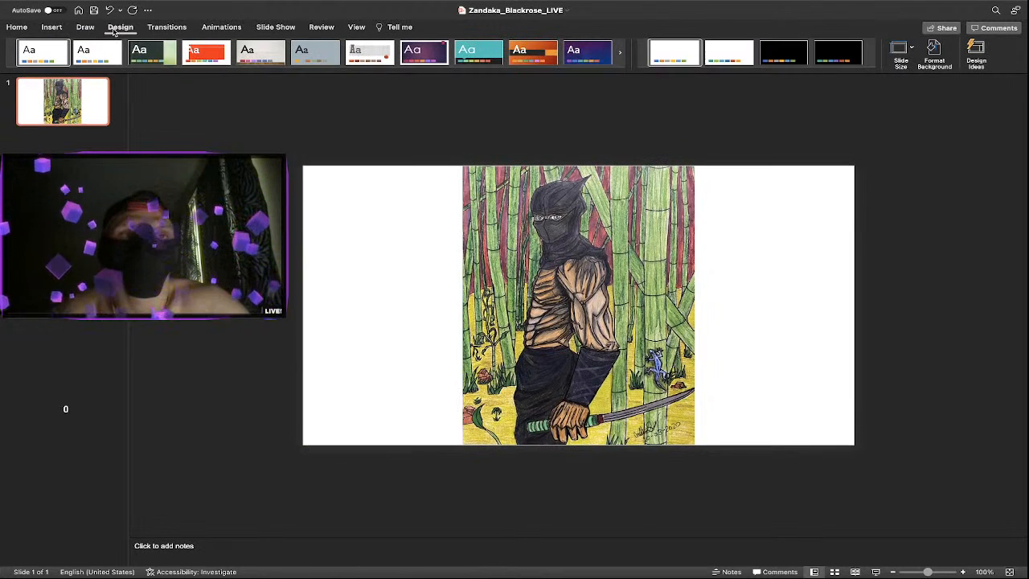
click(911, 51)
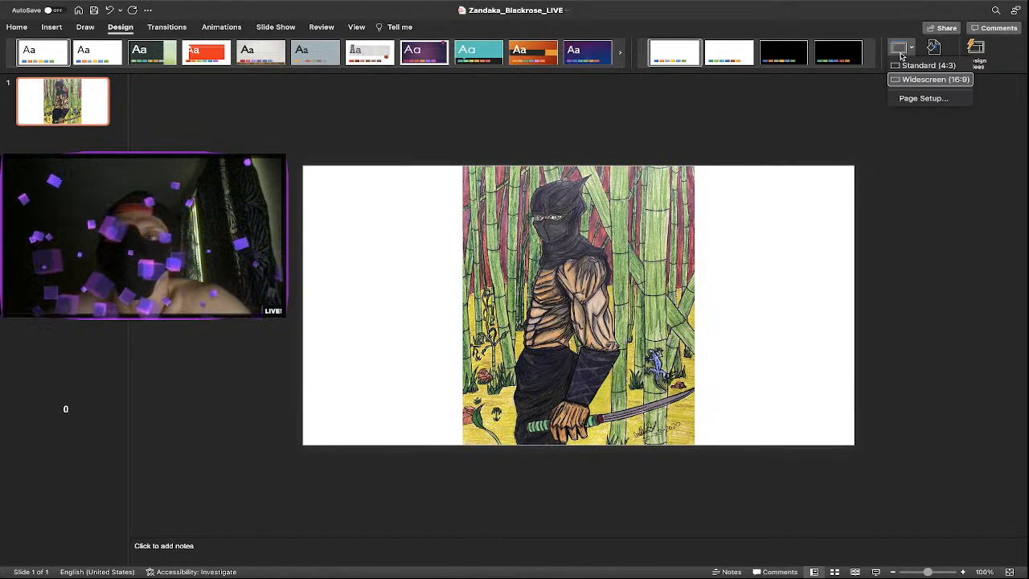
click(911, 100)
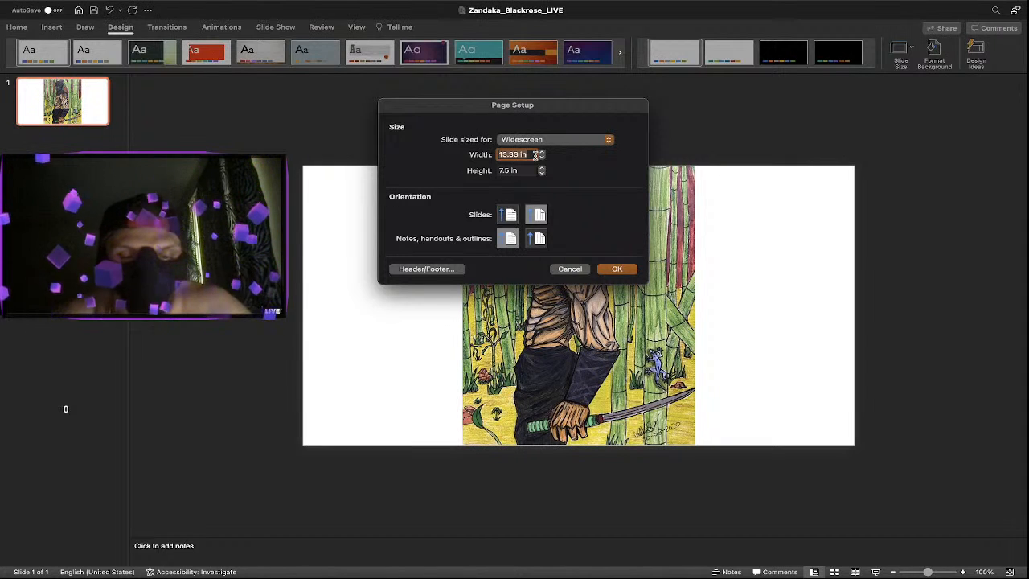
text(16)
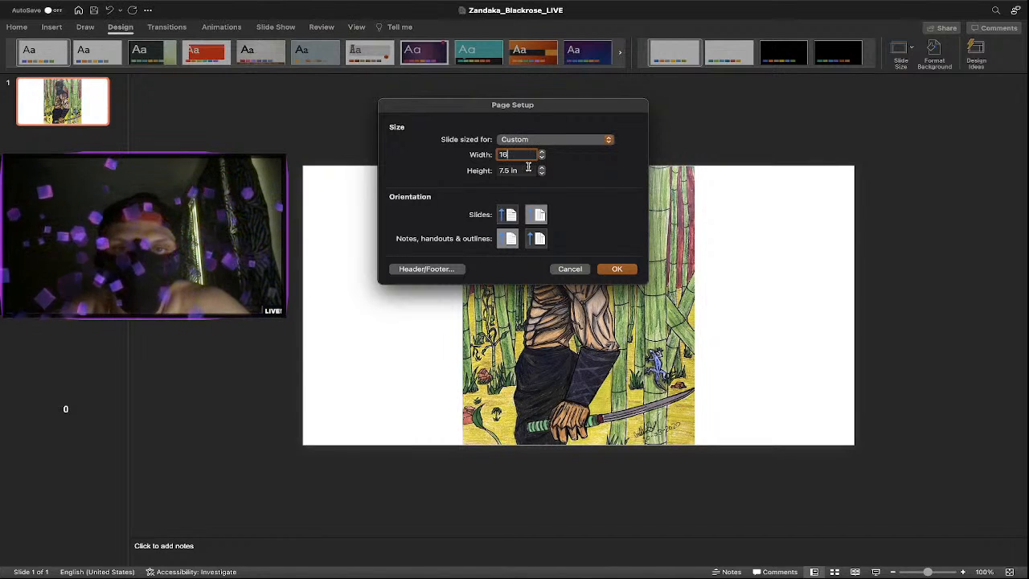
key(Tab)
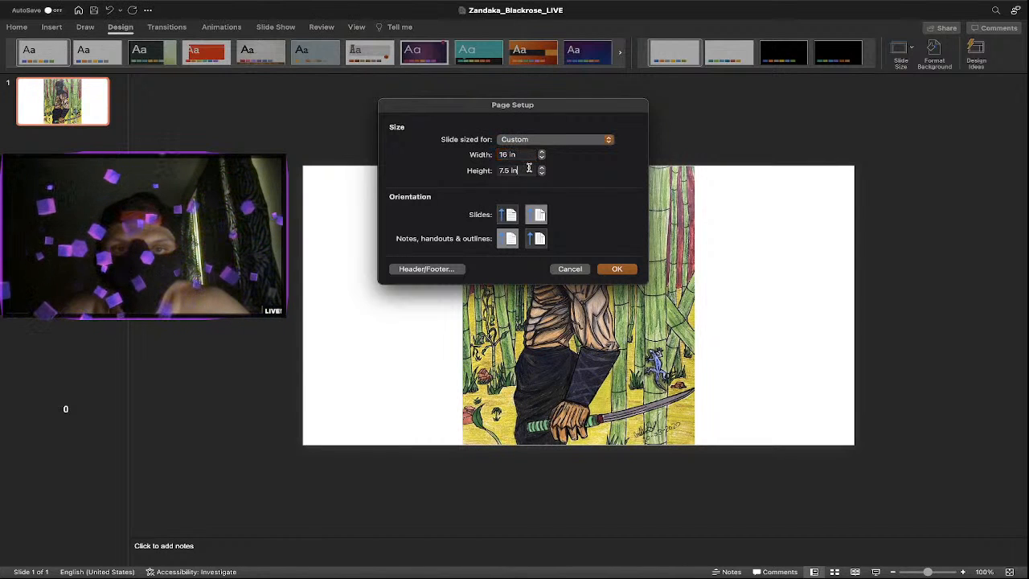
text(2)
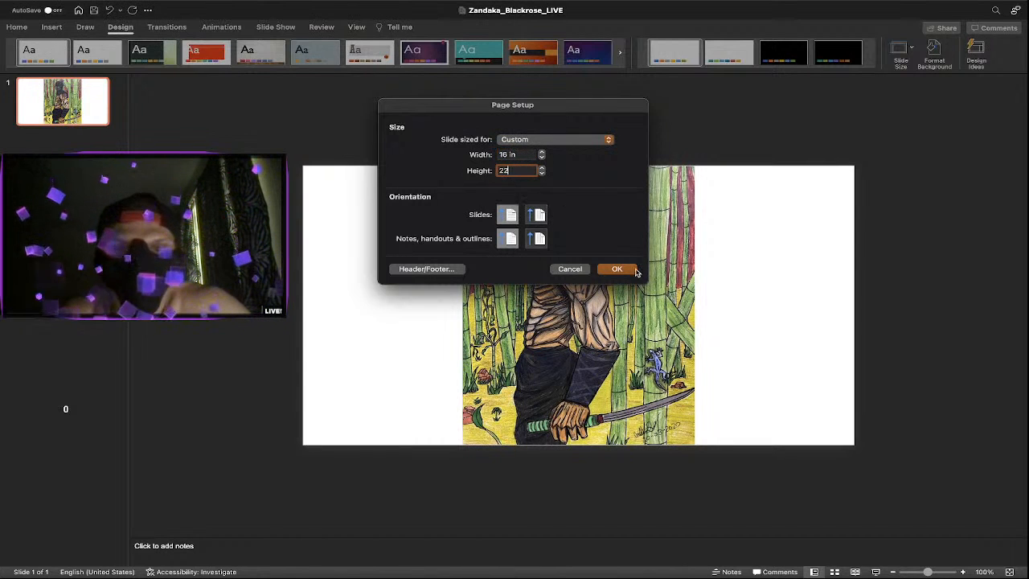
text(2)
click(629, 273)
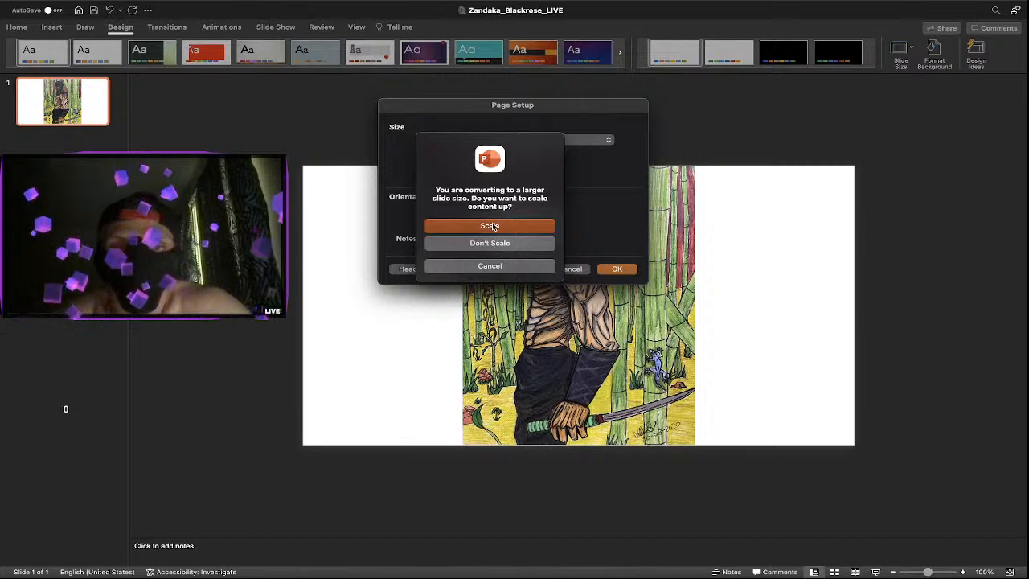
click(489, 226)
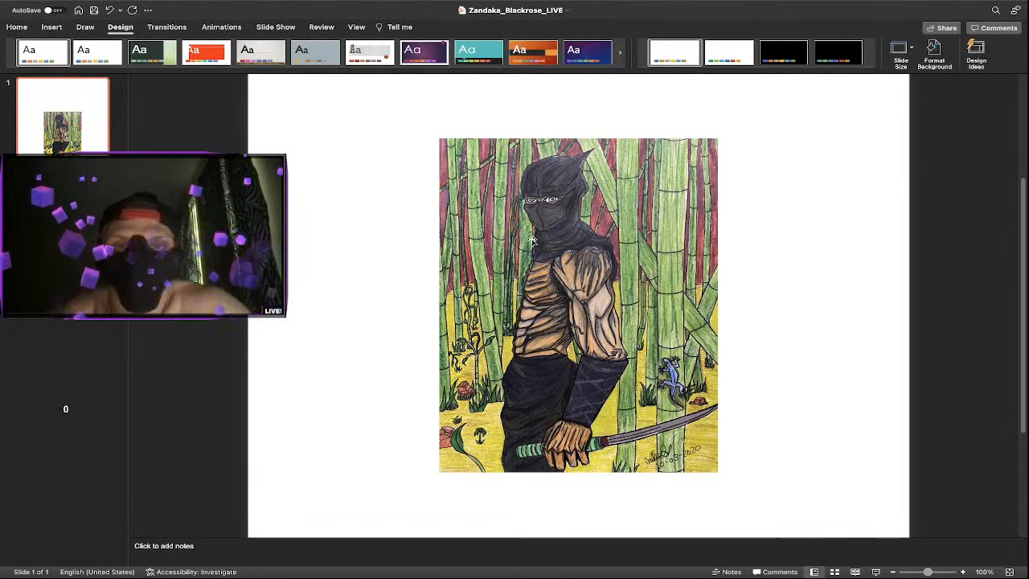
Set the custom slide size to 18 in wide by 22 in high and scale the content up to fit.
click(536, 241)
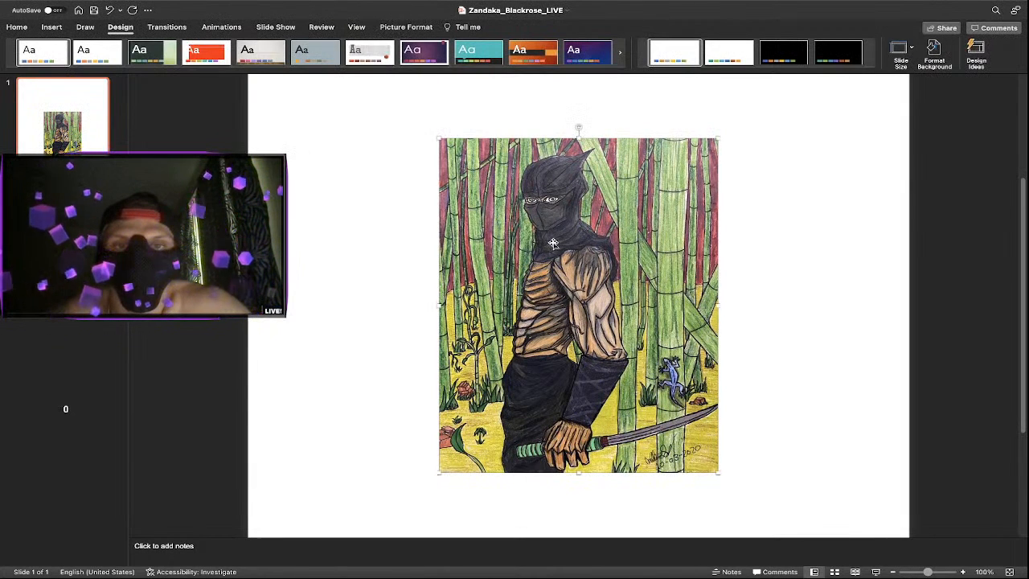
click(901, 50)
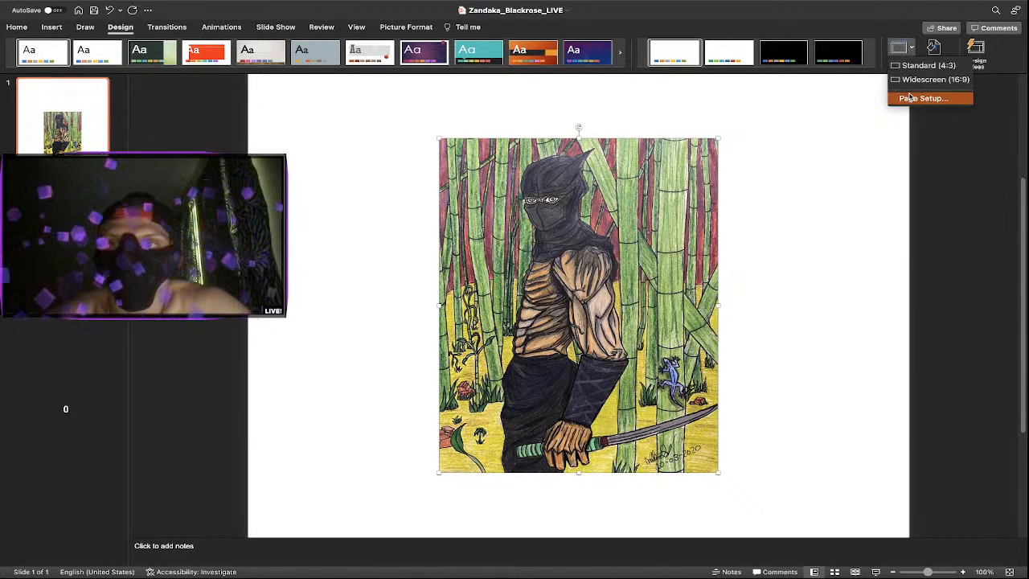
click(919, 97)
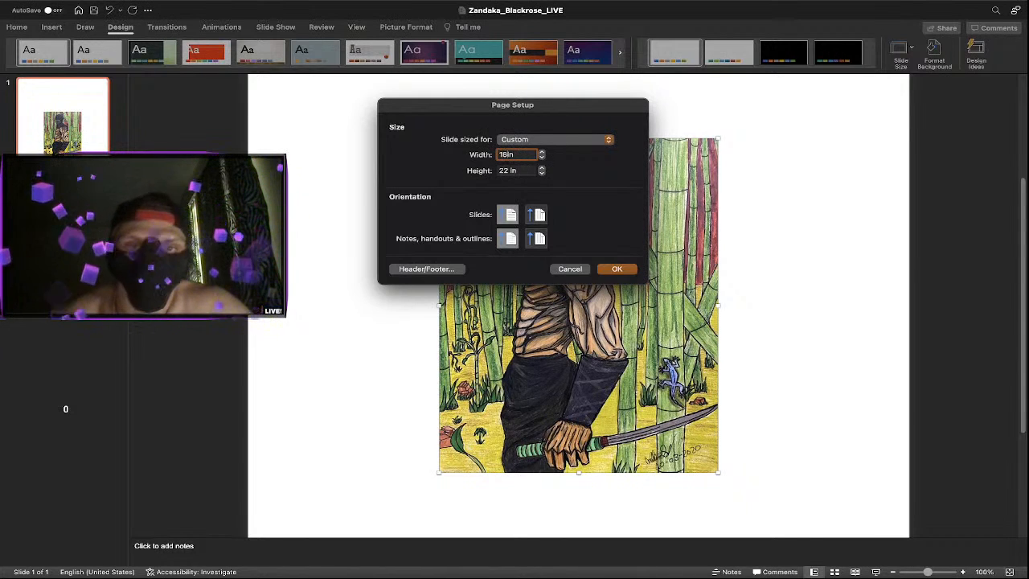
click(616, 269)
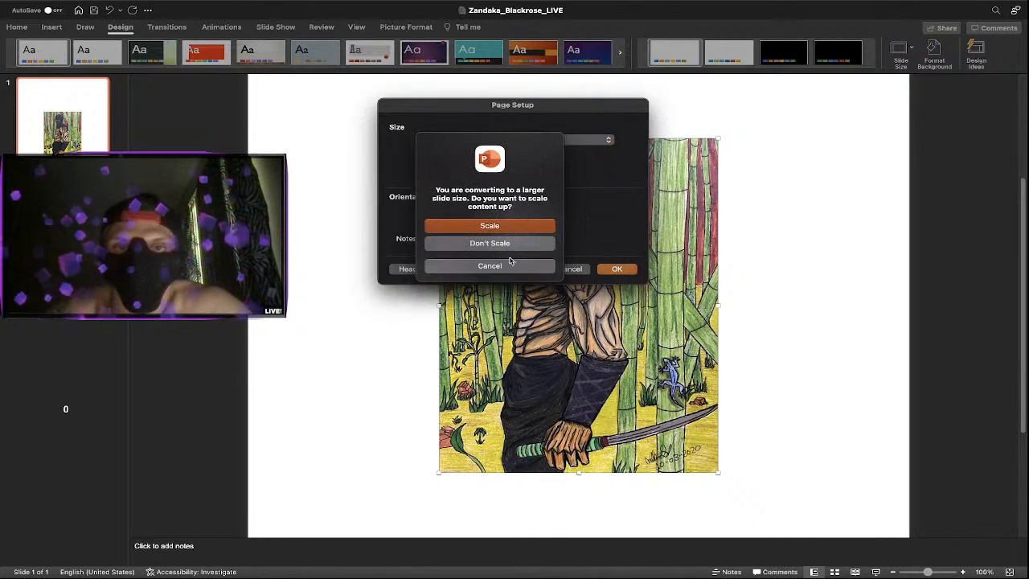
click(489, 226)
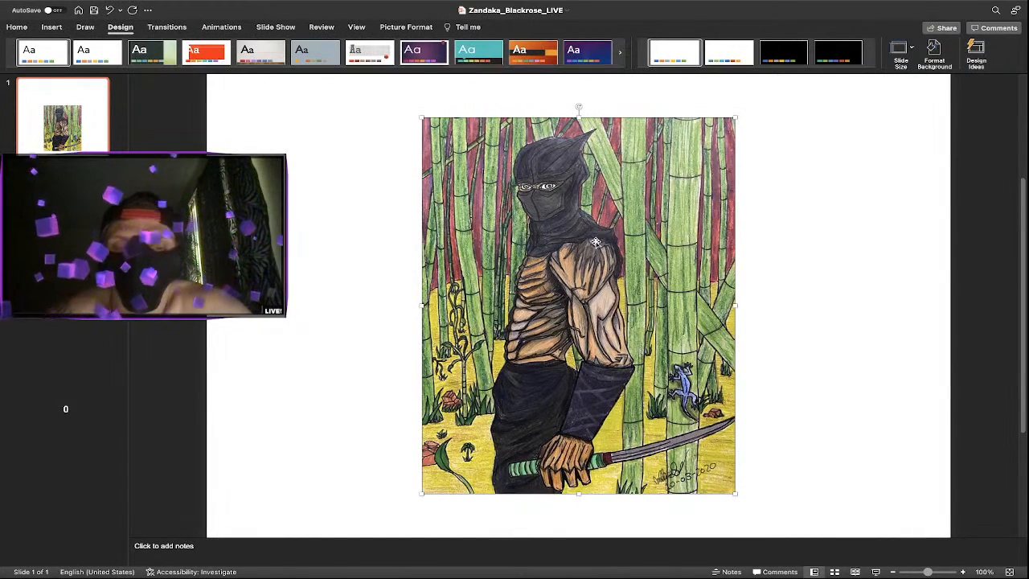
Move the ninja picture to the slide's upper-left corner and enlarge it to the slide's full height, about 16.44 by 21.93 in.
scroll(708, 274, down, 5)
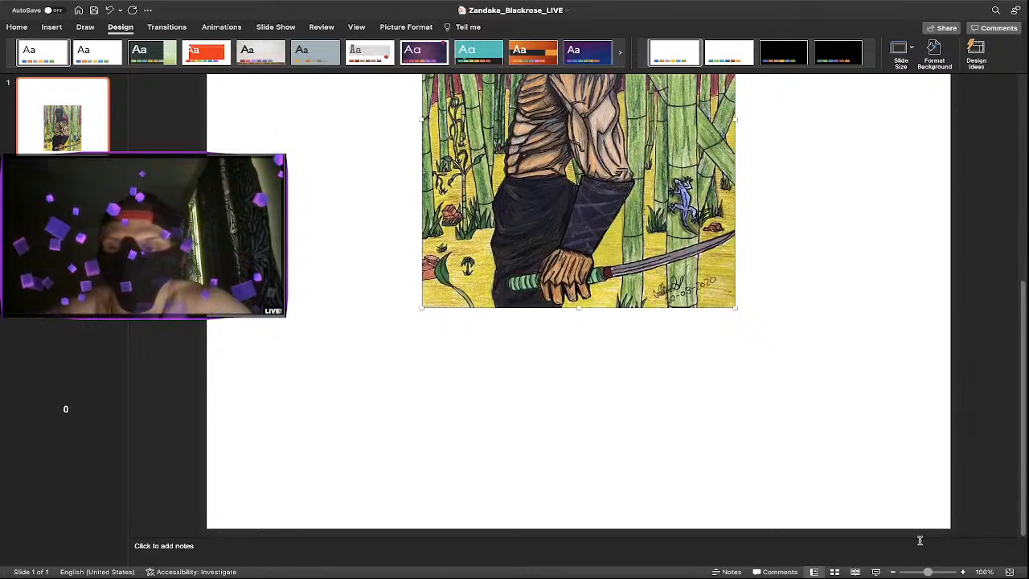
click(919, 572)
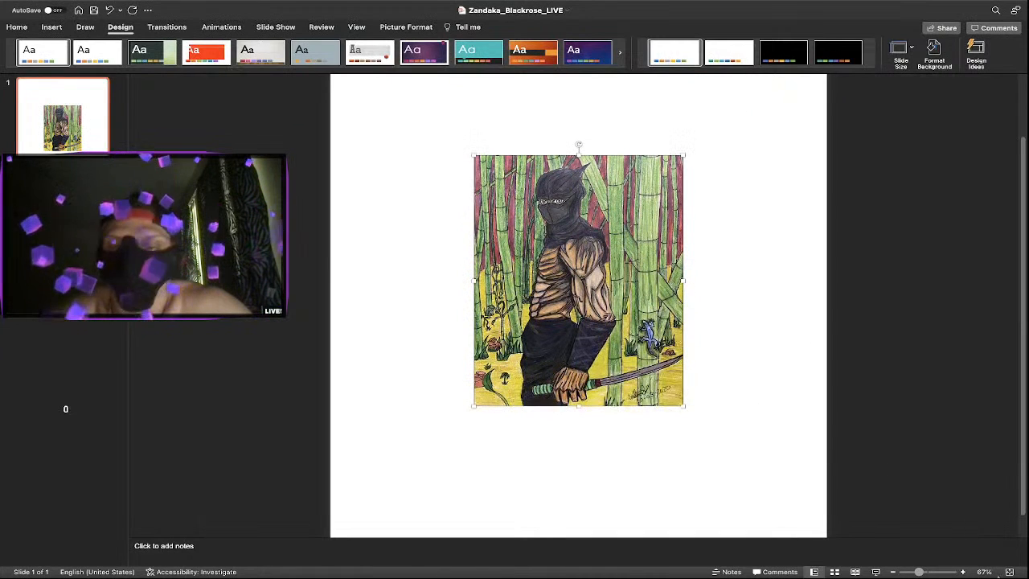
click(905, 571)
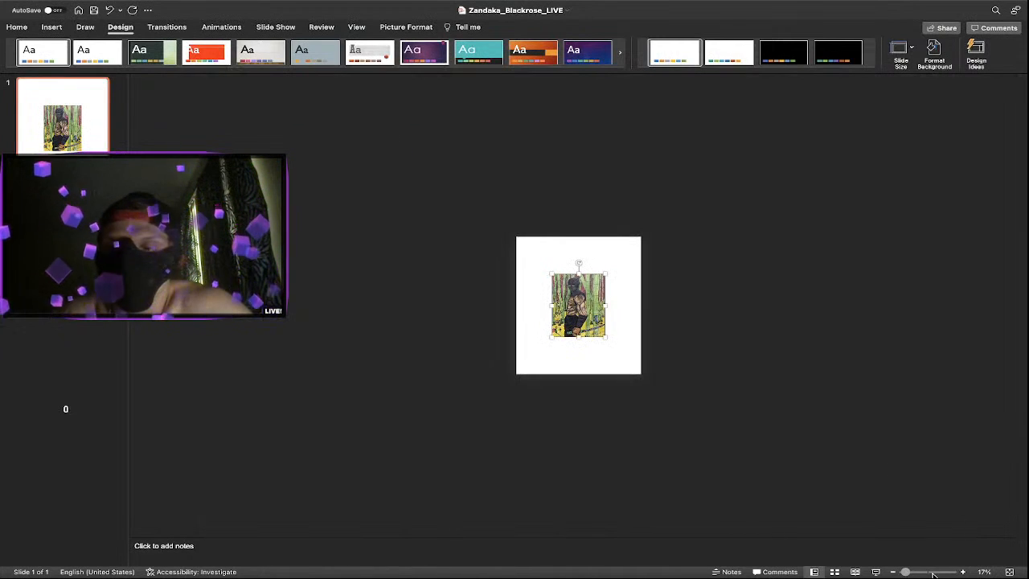
click(919, 571)
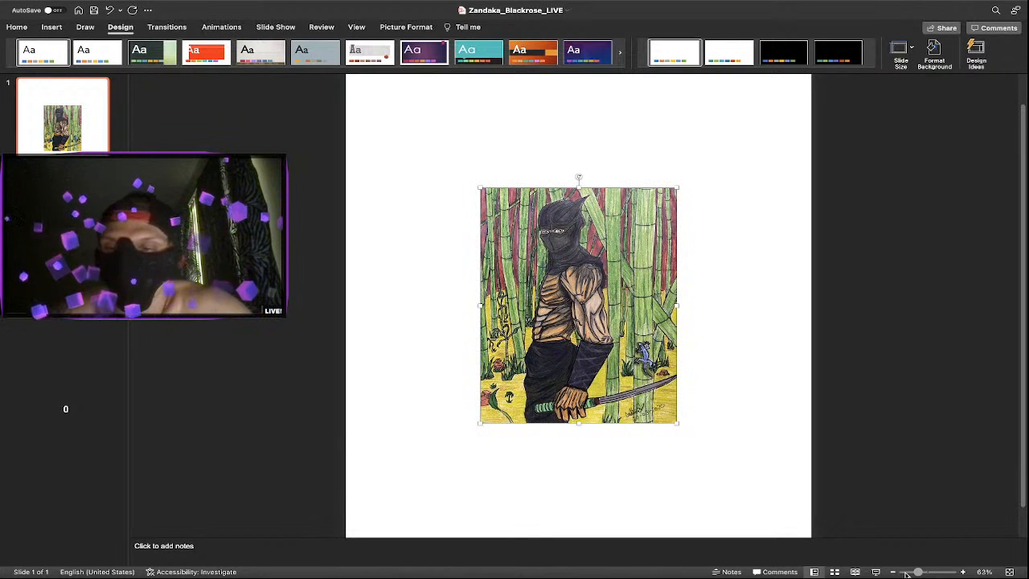
click(895, 572)
click(895, 572)
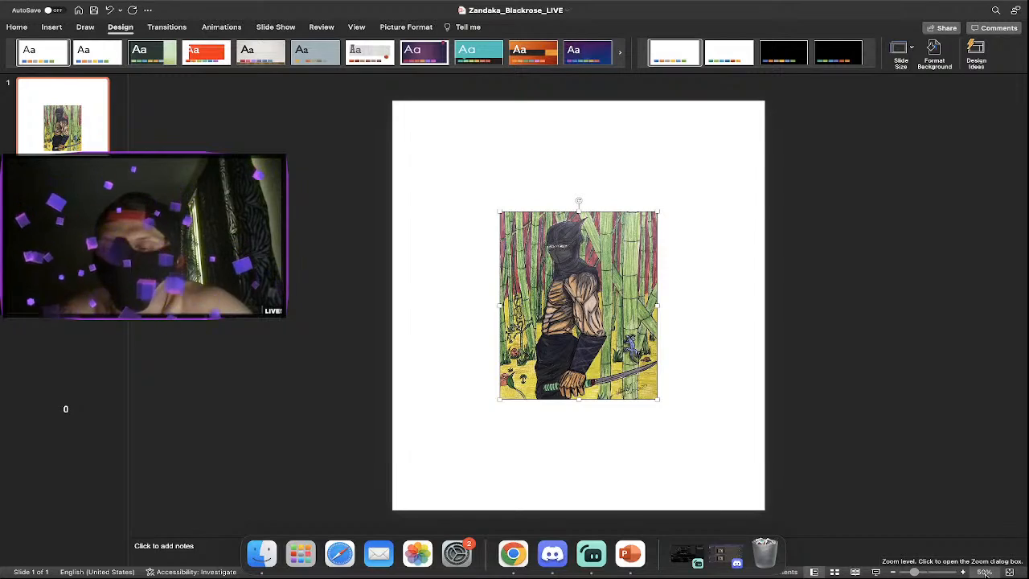
drag(557, 294, 452, 182)
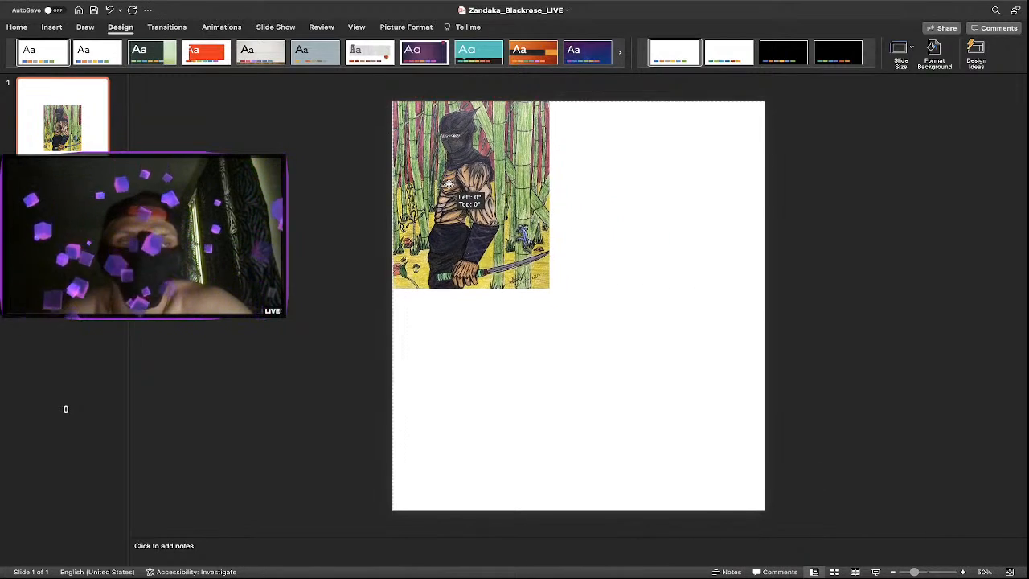
drag(551, 290, 733, 480)
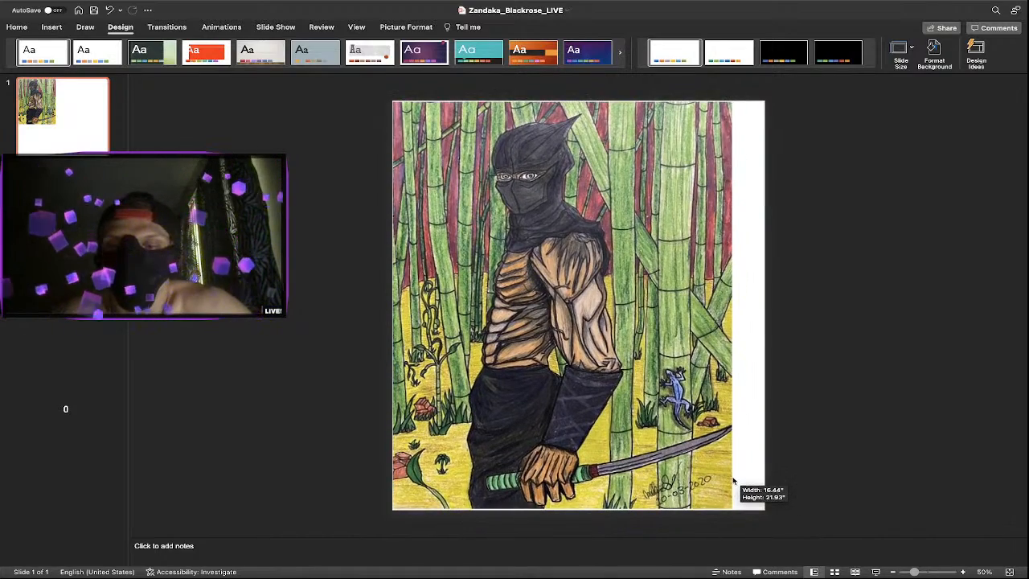
Shift the picture to the slide's left edge, try stretching it across the full slide width, and undo the stretch.
drag(563, 344, 573, 347)
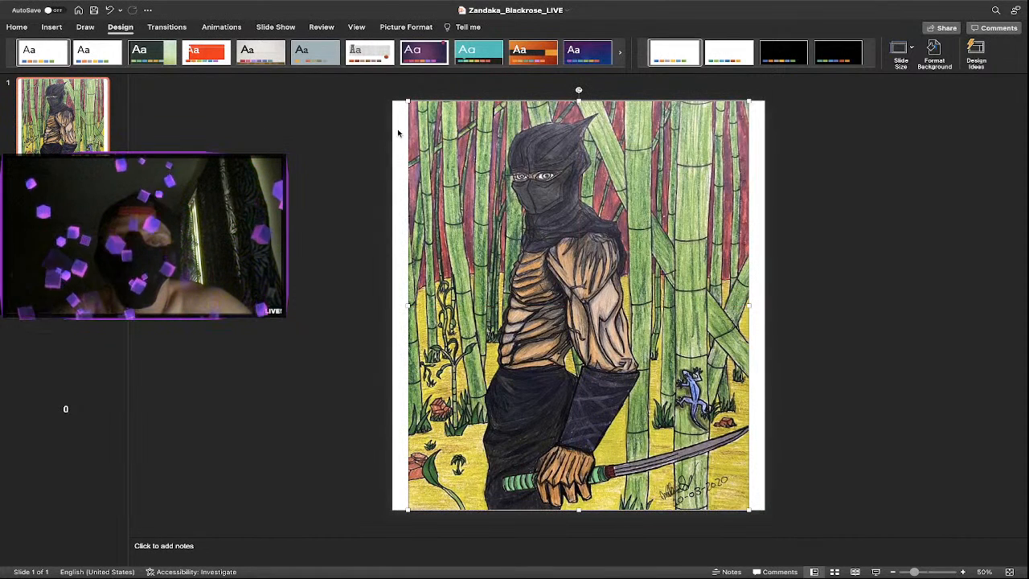
drag(420, 153, 403, 152)
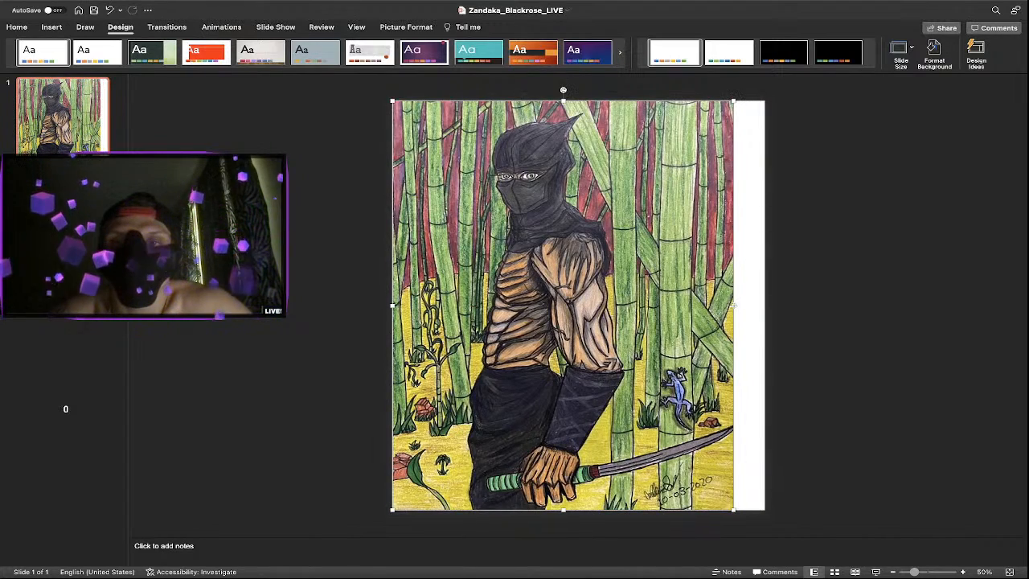
drag(734, 305, 764, 305)
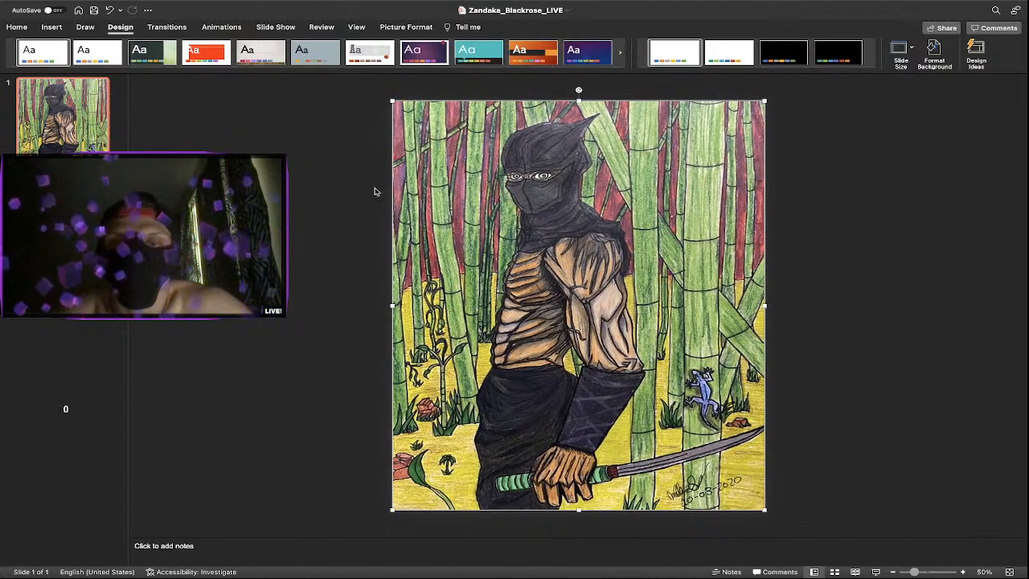
key(super+z)
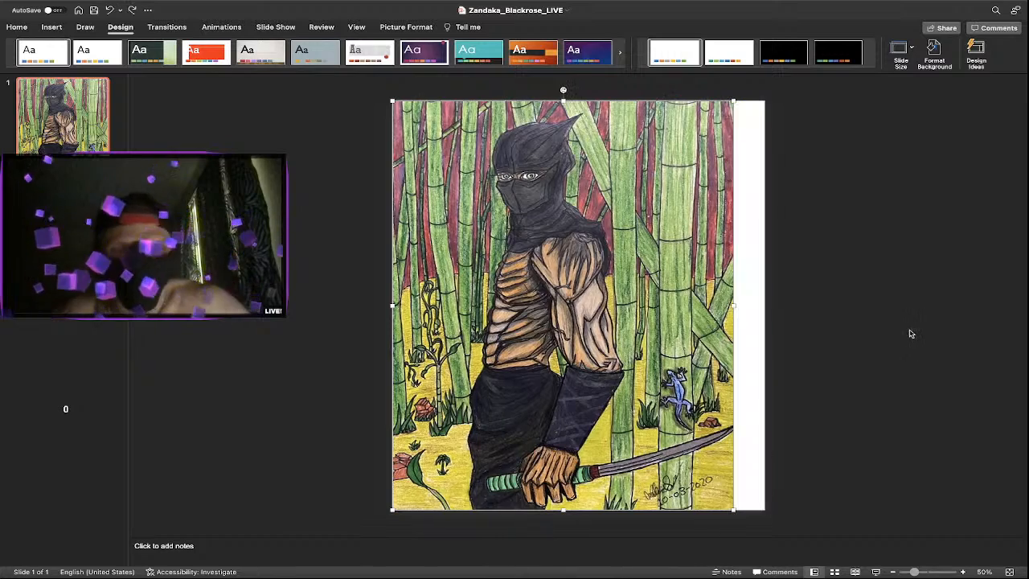
Centre the picture horizontally, 0.75 in from the slide's left edge, and crop away the bamboo strip behind the ninja's left-hand side.
drag(528, 207, 544, 209)
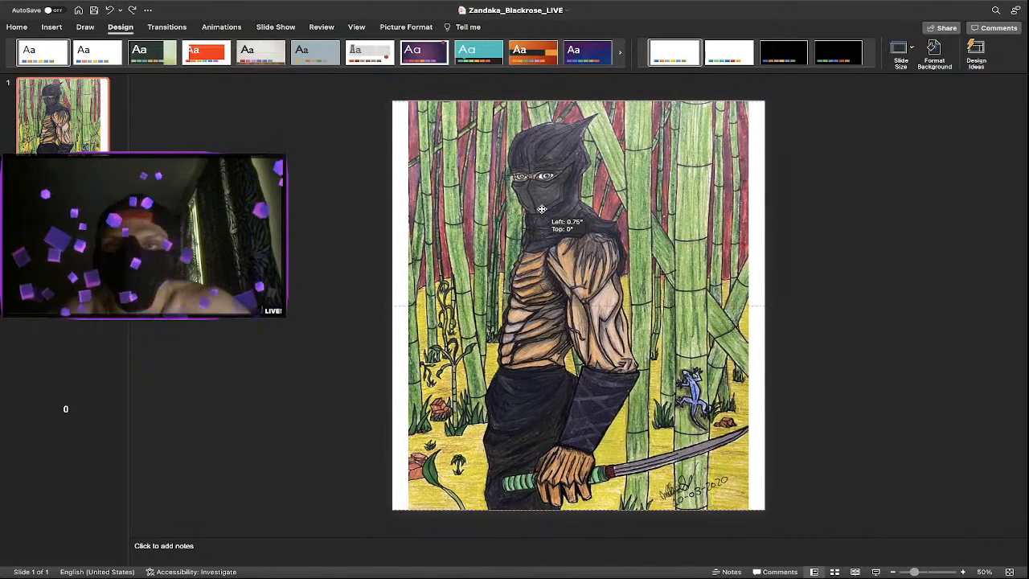
drag(773, 158, 653, 299)
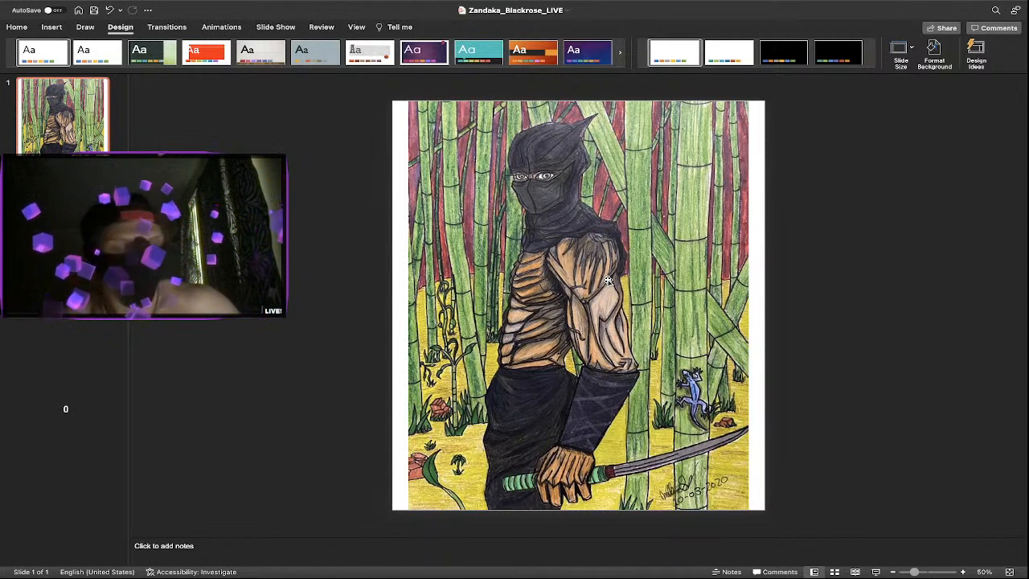
right_click(628, 236)
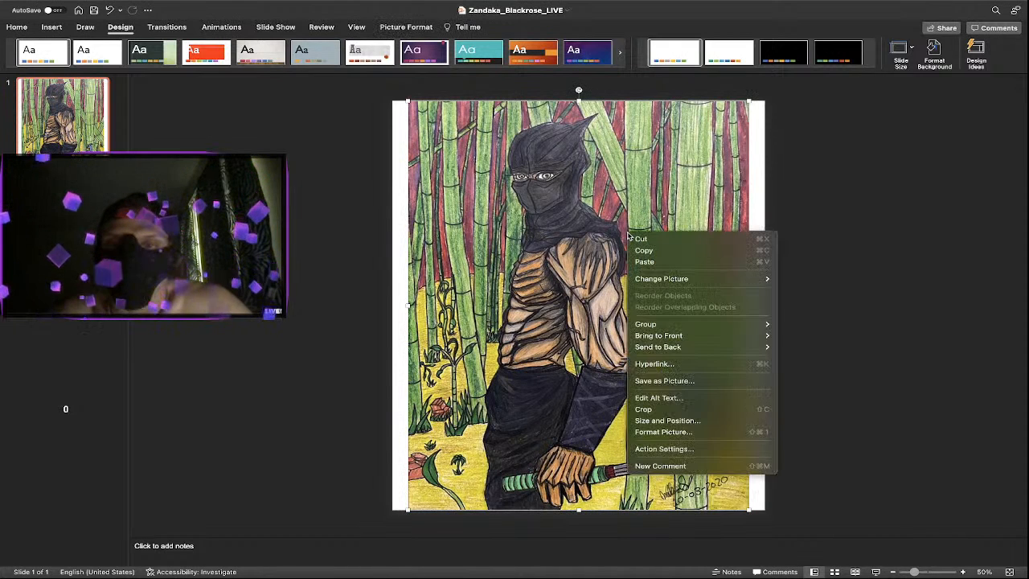
click(811, 168)
right_click(643, 161)
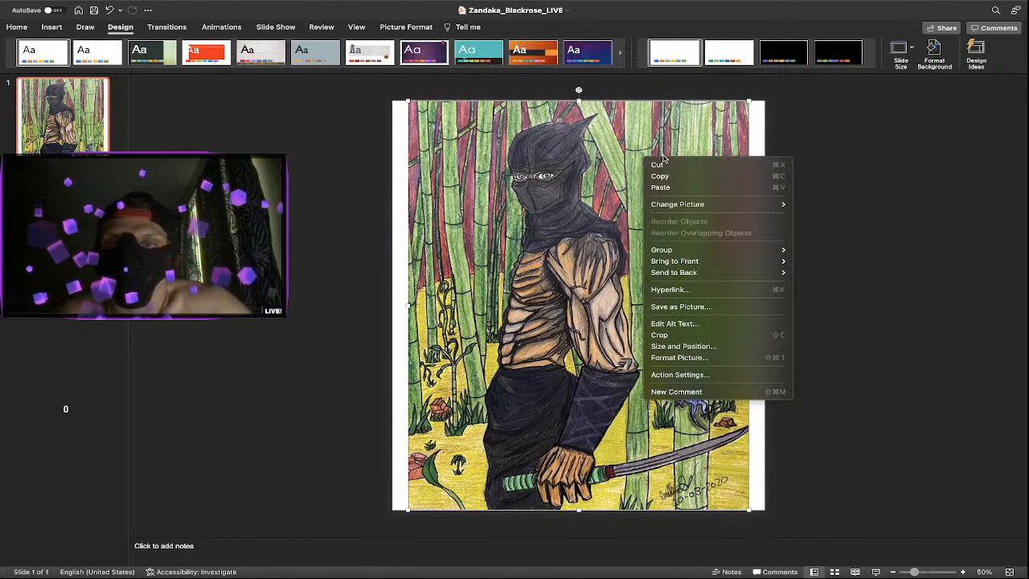
click(660, 334)
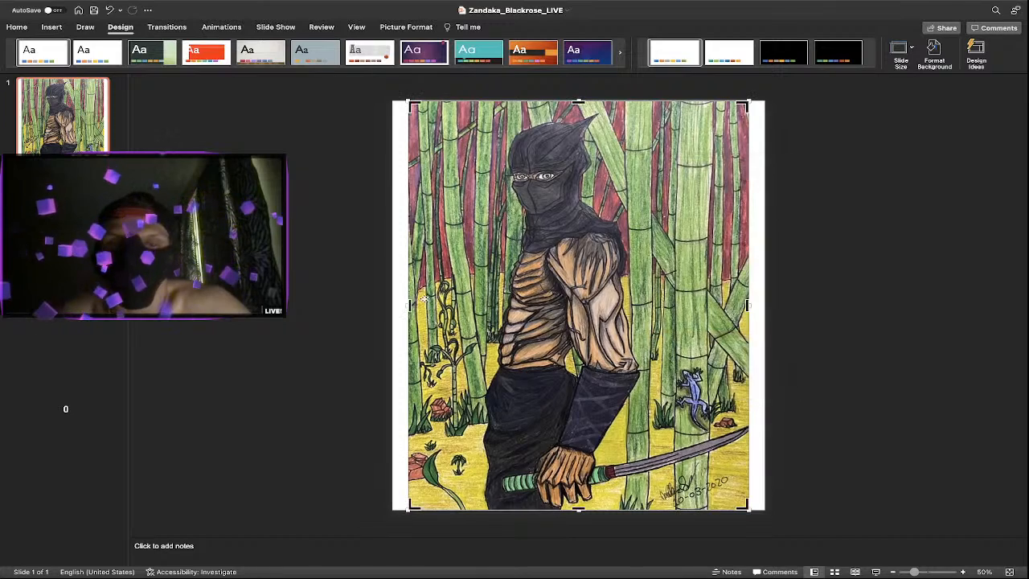
drag(409, 305, 479, 311)
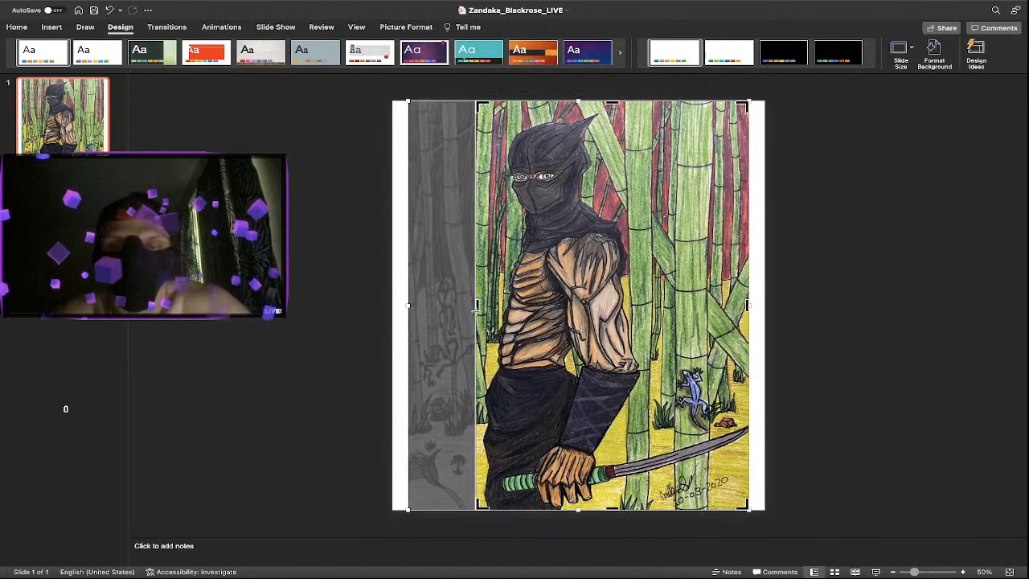
click(768, 310)
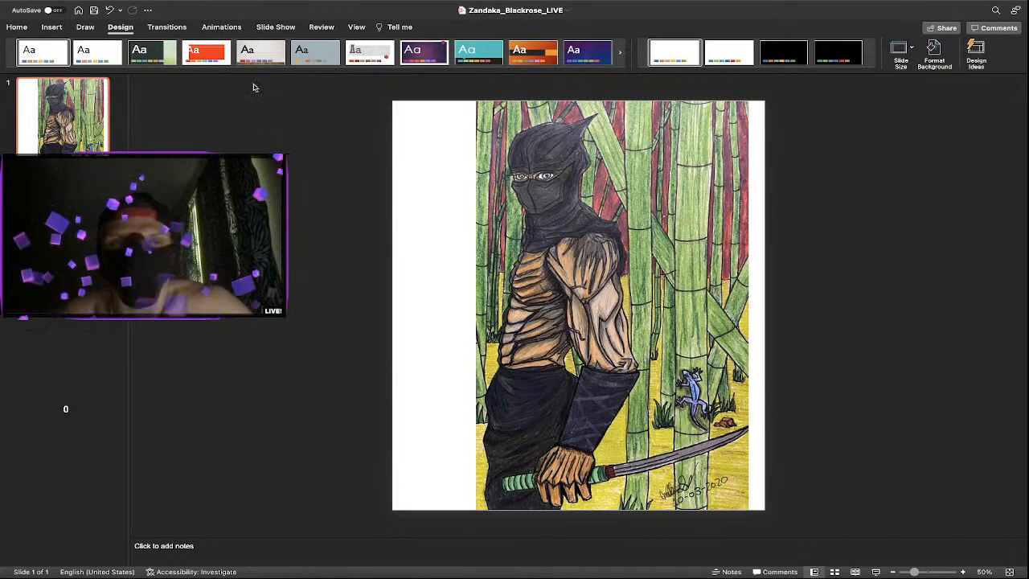
Draw an open Freeform line diagonally across the ninja's eyes, about 3.03 in wide and 1.69 in high.
click(16, 27)
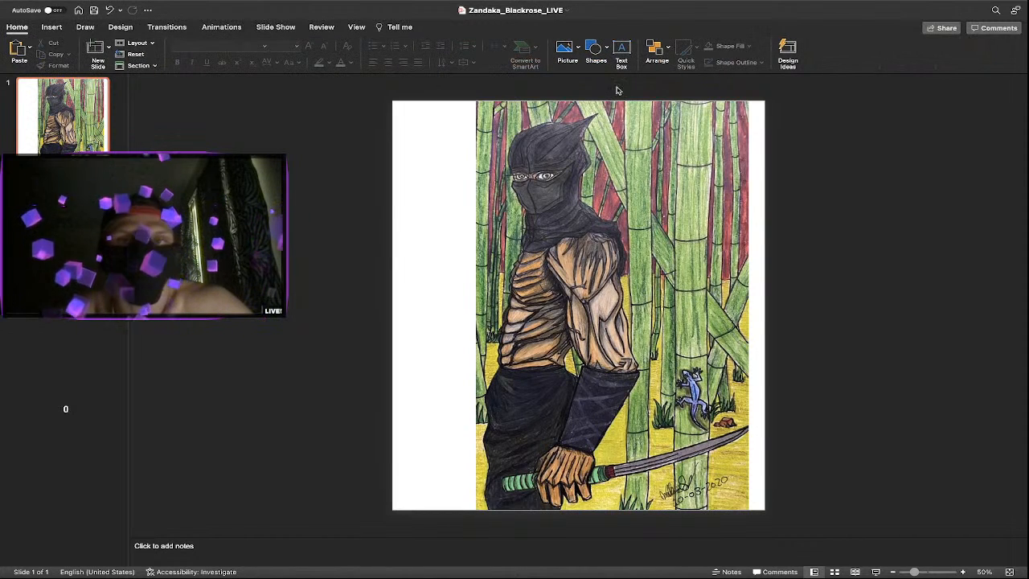
click(607, 51)
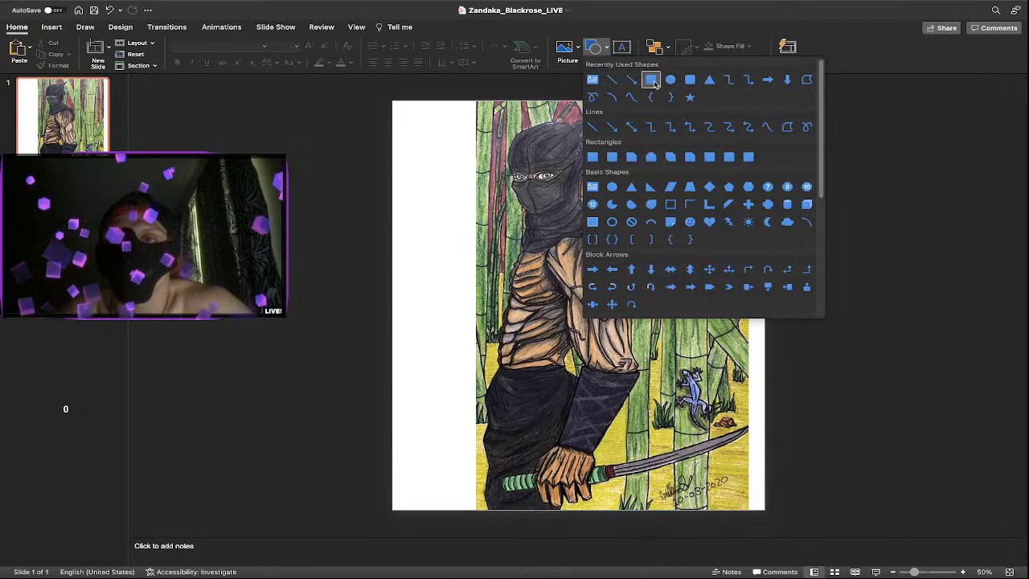
click(788, 128)
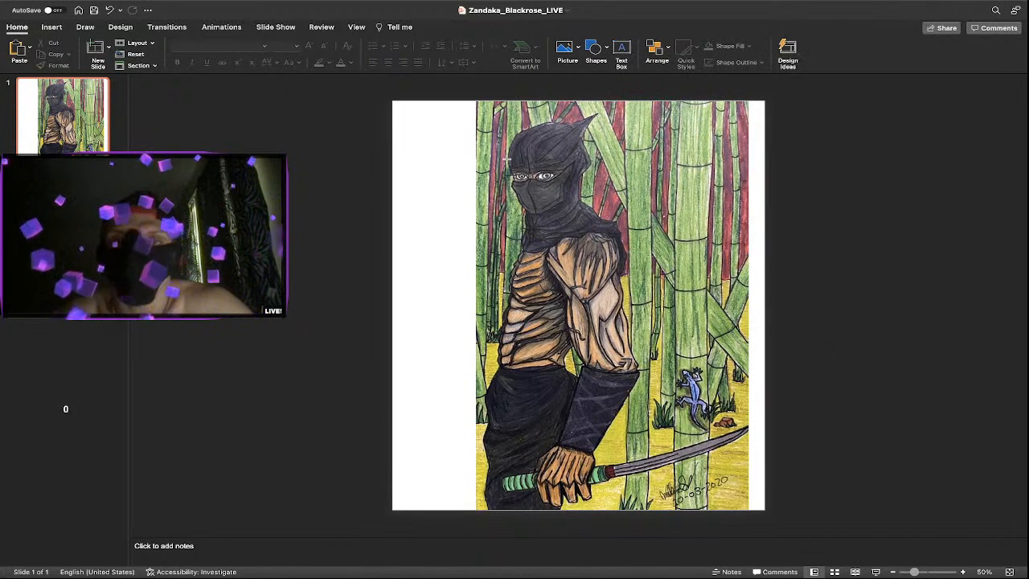
drag(569, 193, 506, 159)
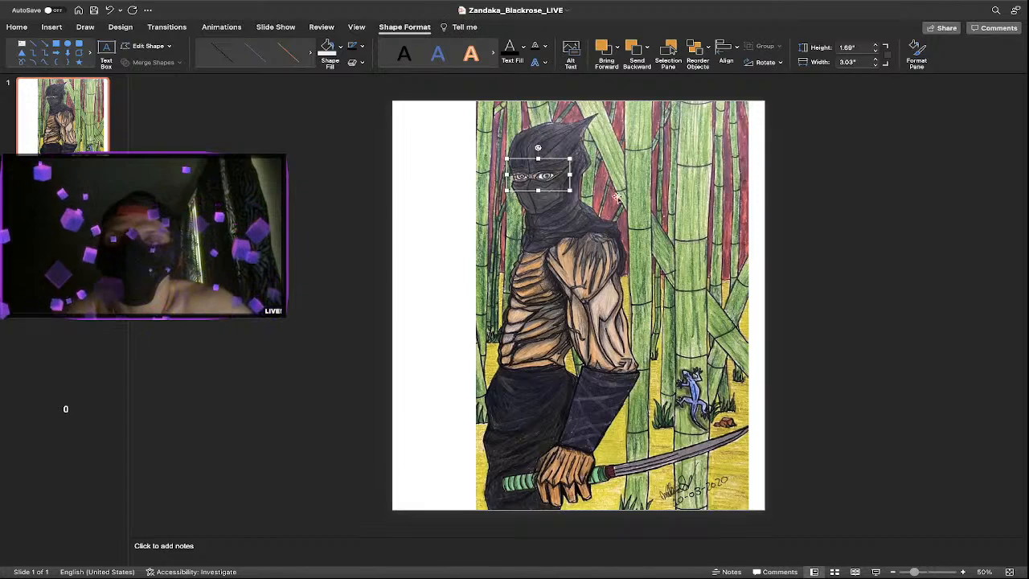
click(954, 571)
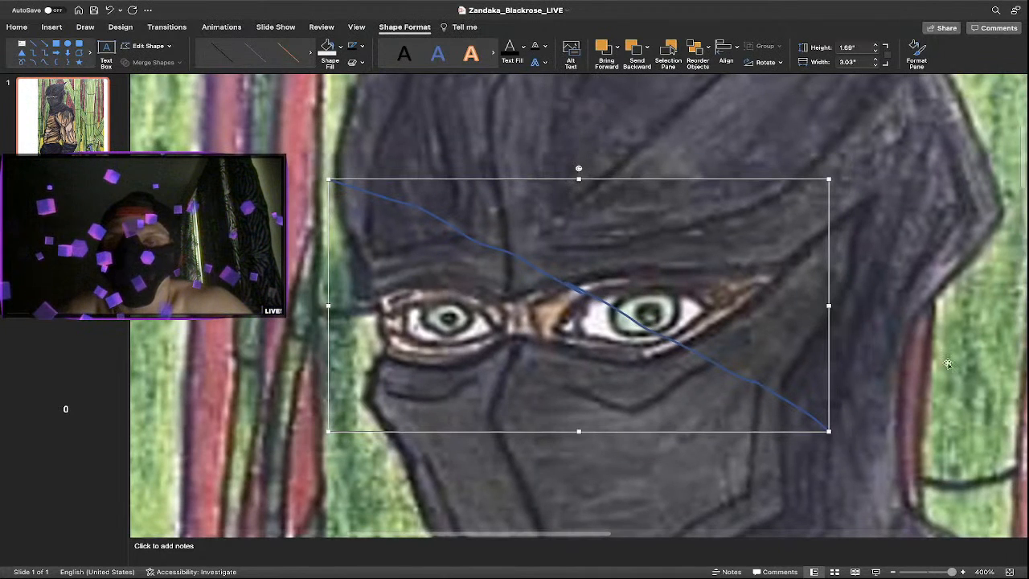
click(911, 294)
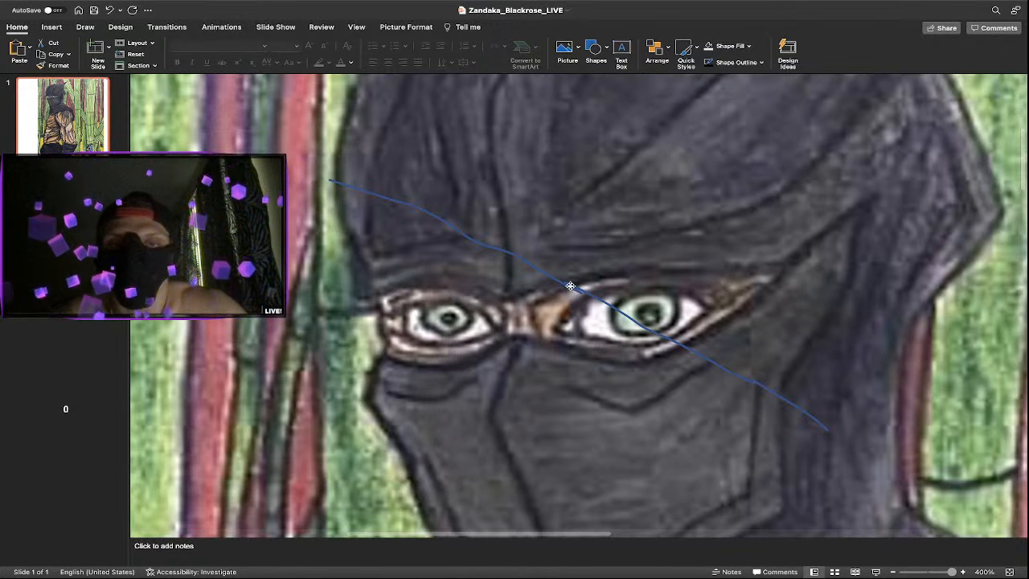
Examine the line across the eyes and the ninja's head, torso and arm at different magnifications.
click(935, 572)
scroll(511, 298, down, 3)
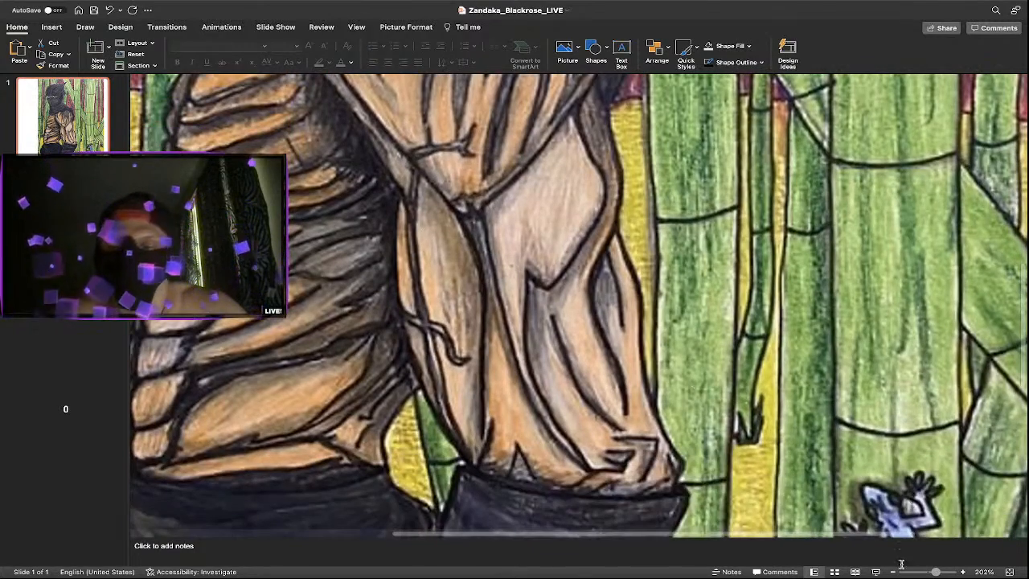
click(923, 571)
click(490, 100)
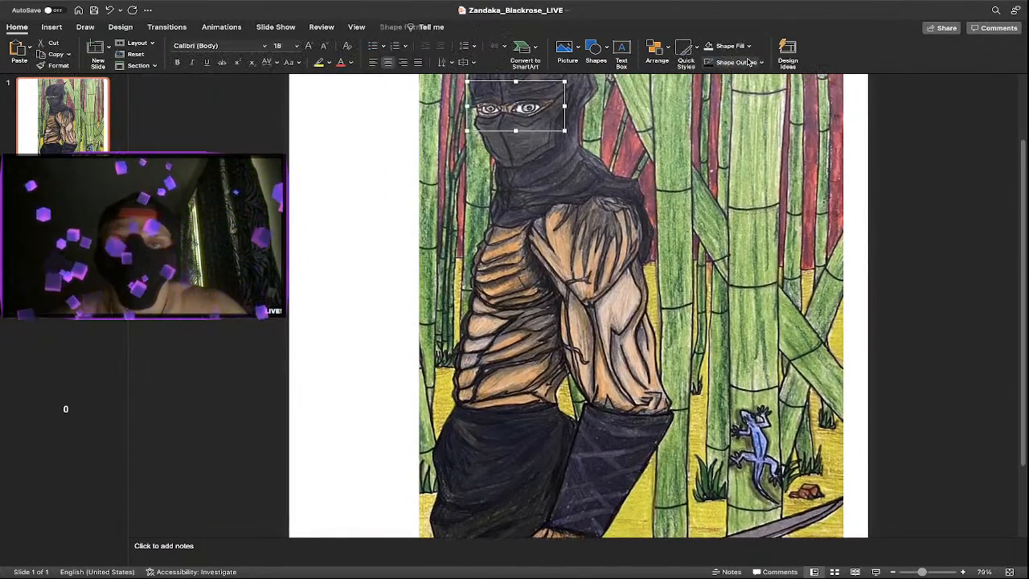
key(Escape)
scroll(520, 151, up, 3)
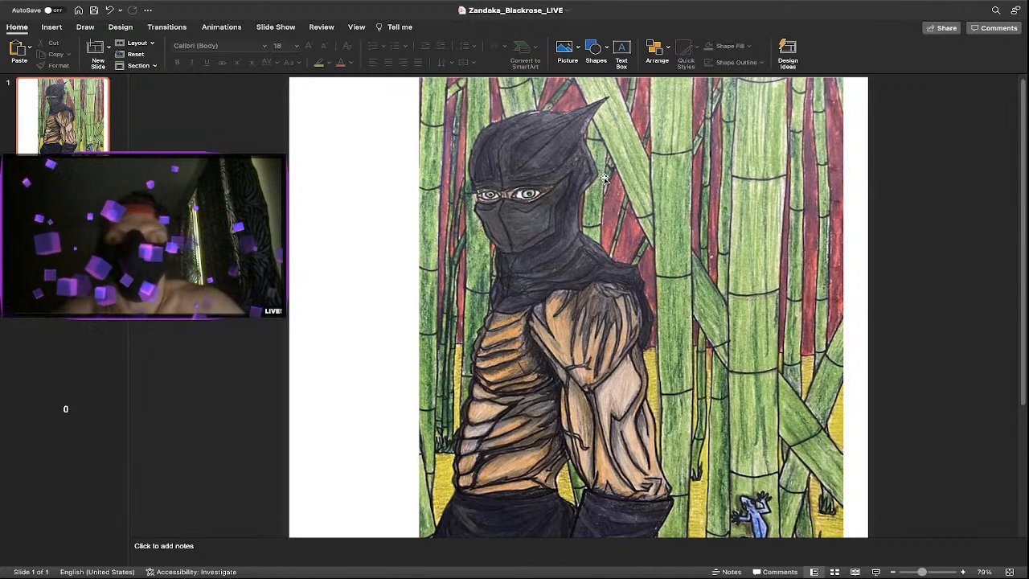
scroll(424, 192, up, 1)
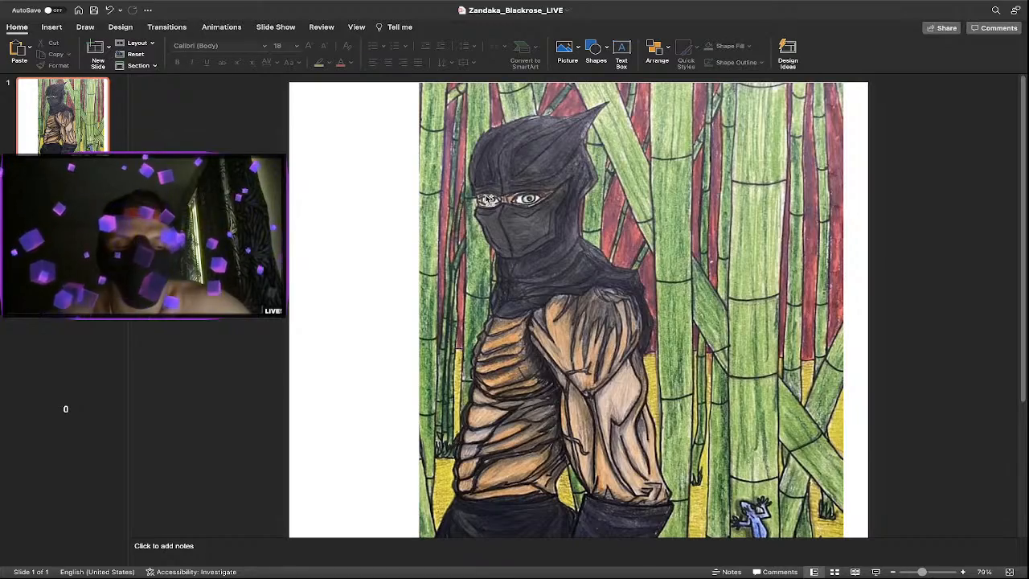
scroll(486, 197, up, 5)
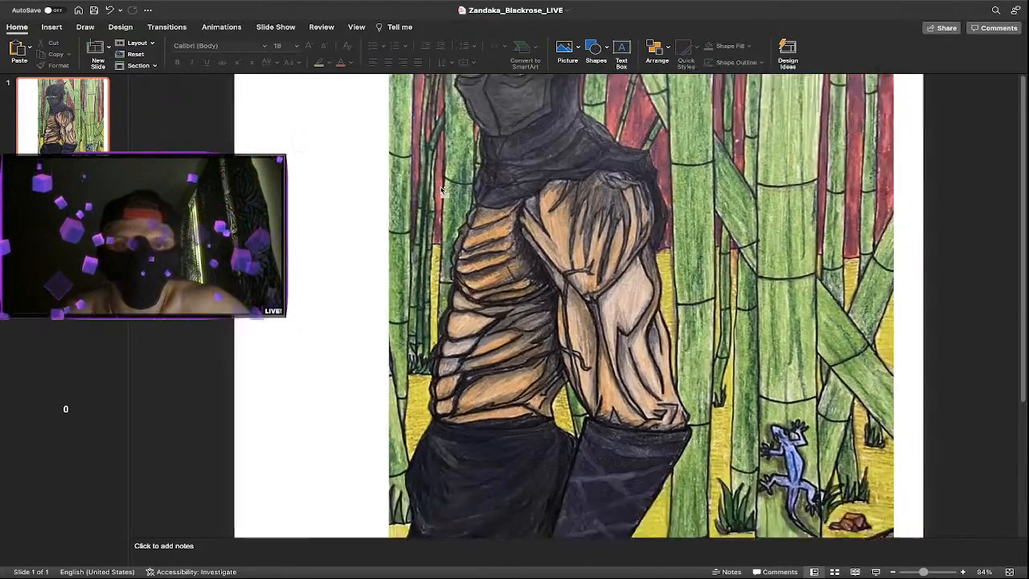
scroll(476, 181, up, 1)
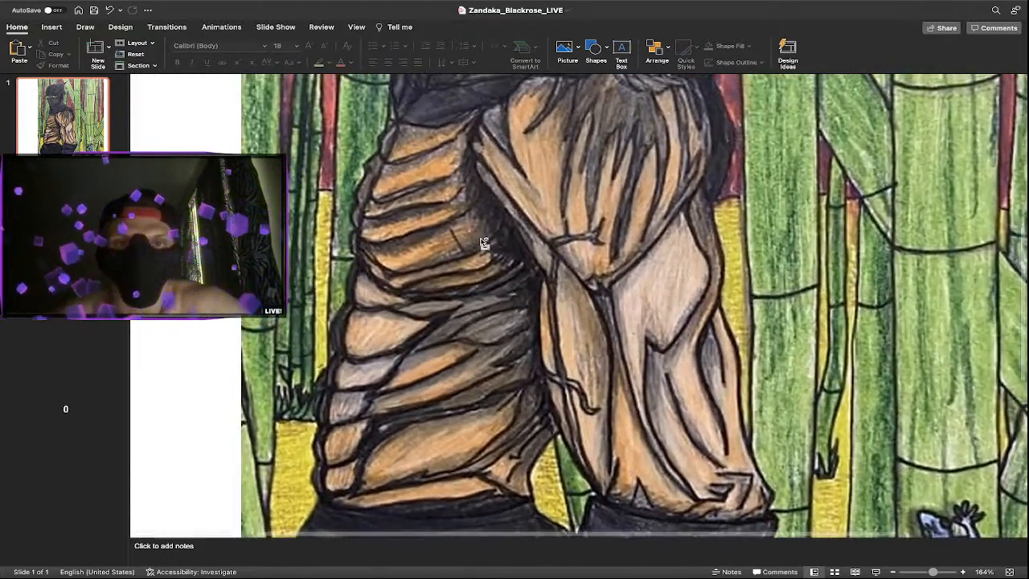
right_click(208, 147)
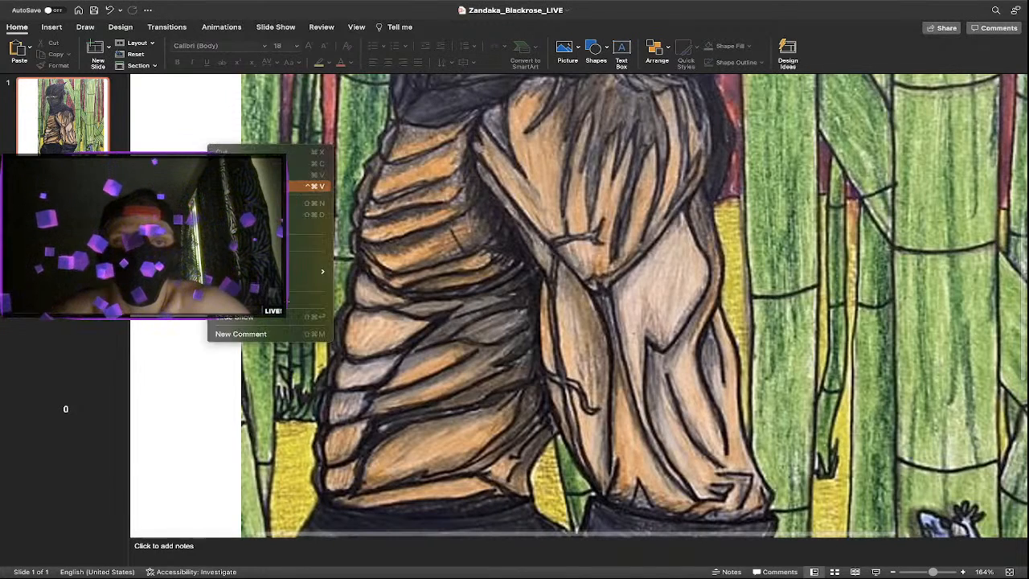
click(186, 132)
right_click(185, 132)
click(204, 106)
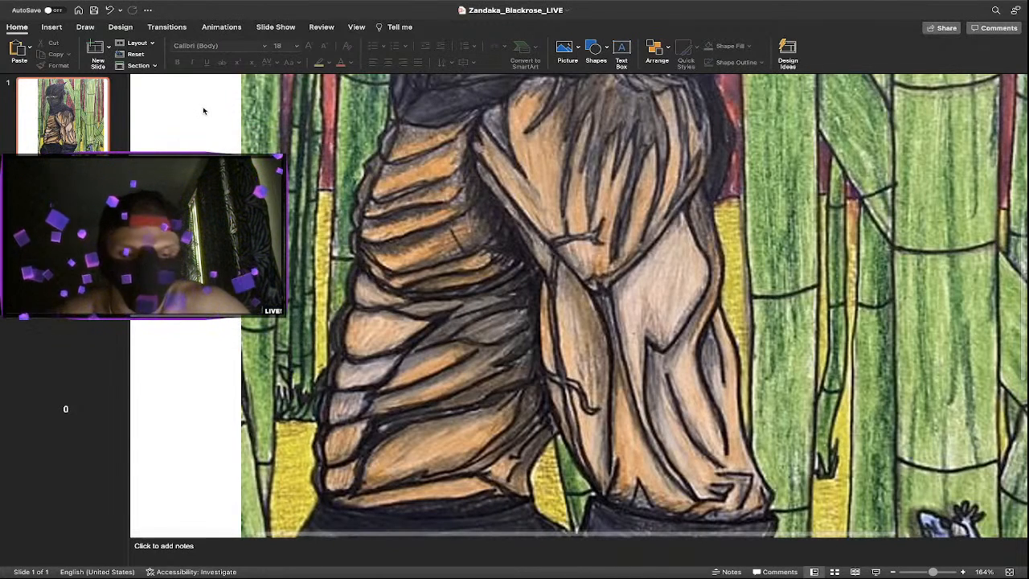
Draw an open Freeform line diagonally across the ninja's face, about 3.91 in wide and 2.38 in high.
scroll(203, 111, down, 6)
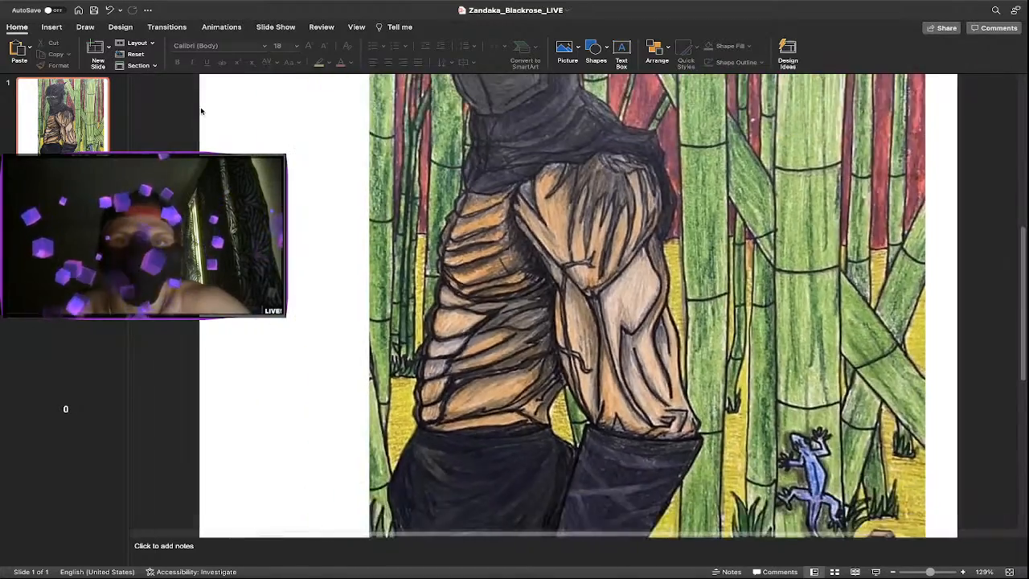
scroll(254, 120, down, 2)
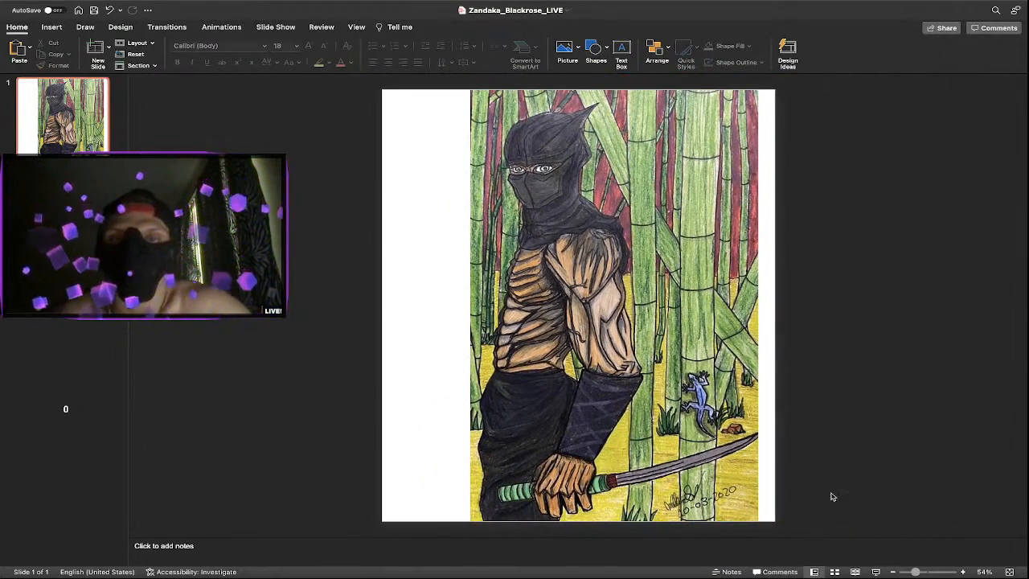
click(963, 572)
click(964, 573)
drag(948, 572, 912, 573)
click(923, 573)
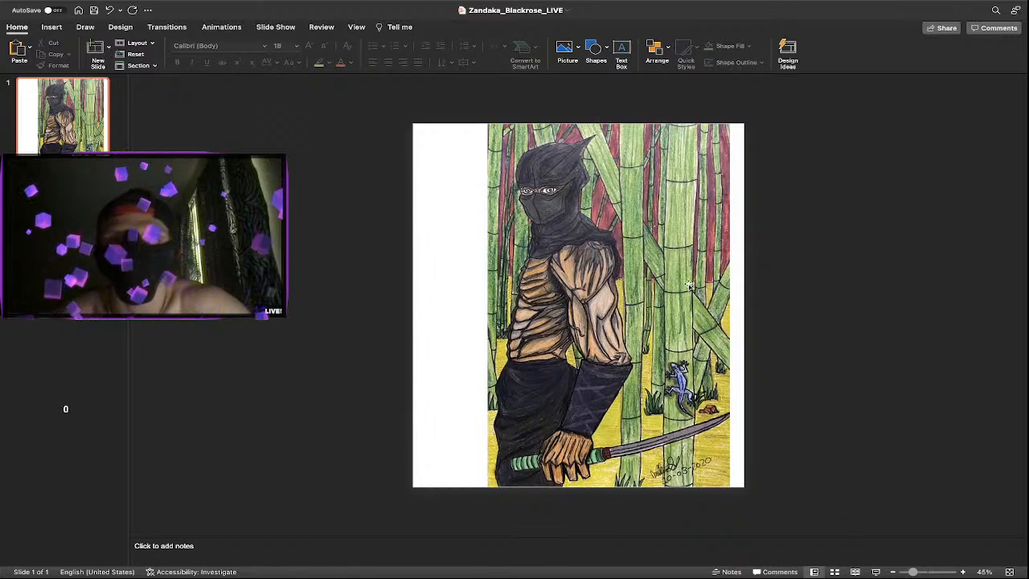
click(596, 50)
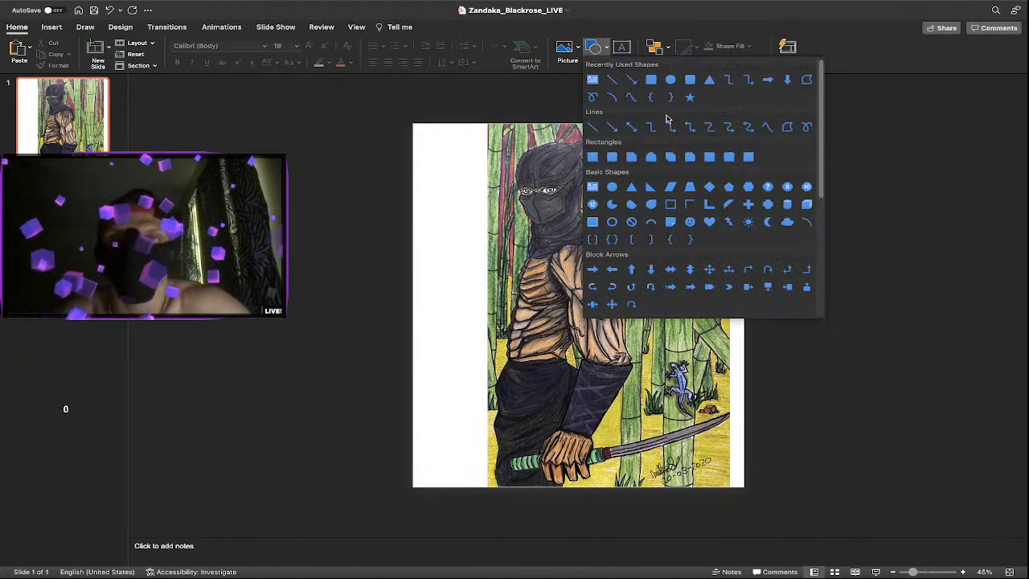
click(787, 129)
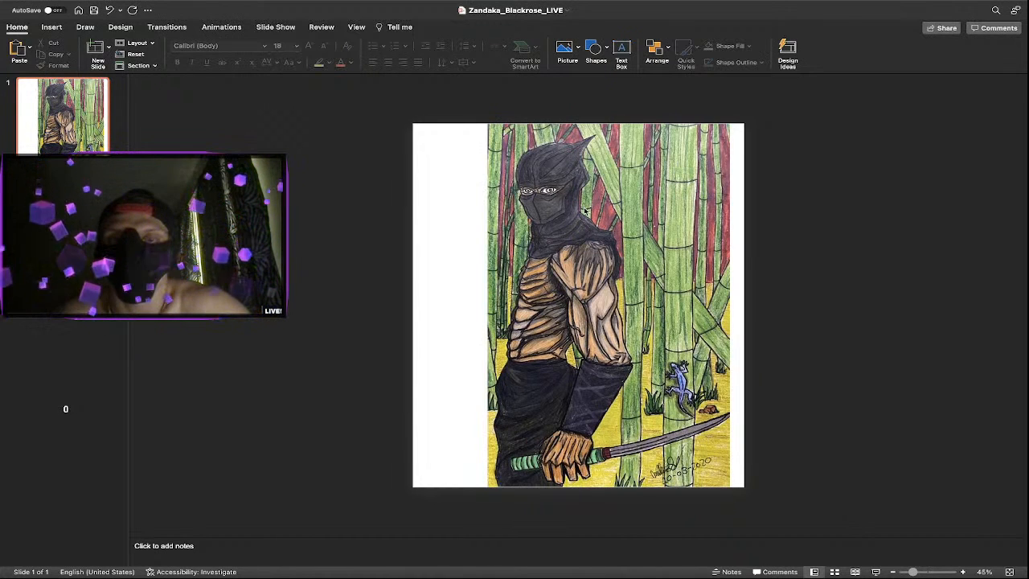
drag(586, 210, 511, 169)
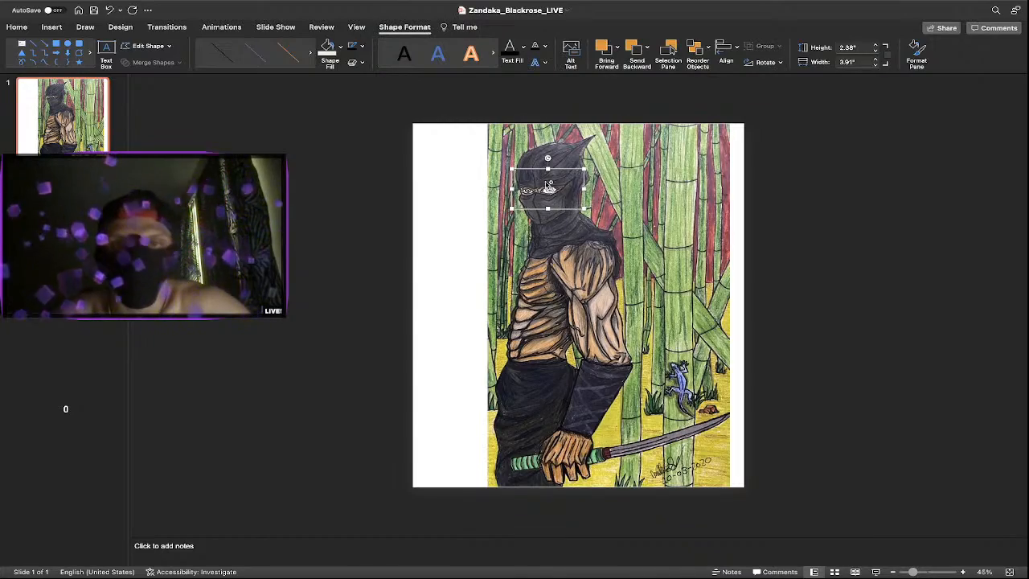
Shrink the diagonal line to about 1.93 in wide and 1.05 in high, placing it over the forehead above the eyes.
scroll(549, 187, up, 10)
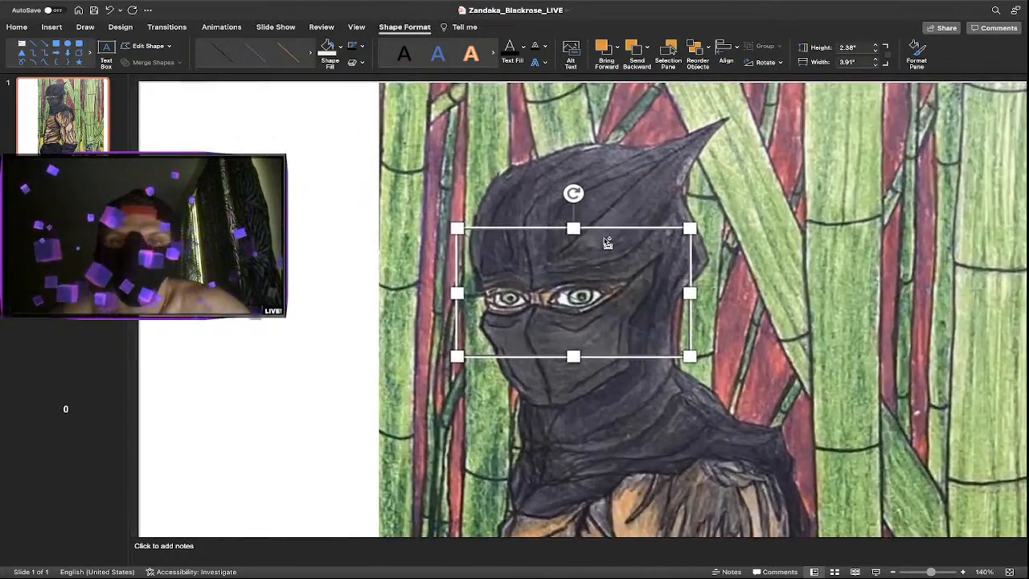
scroll(607, 243, up, 8)
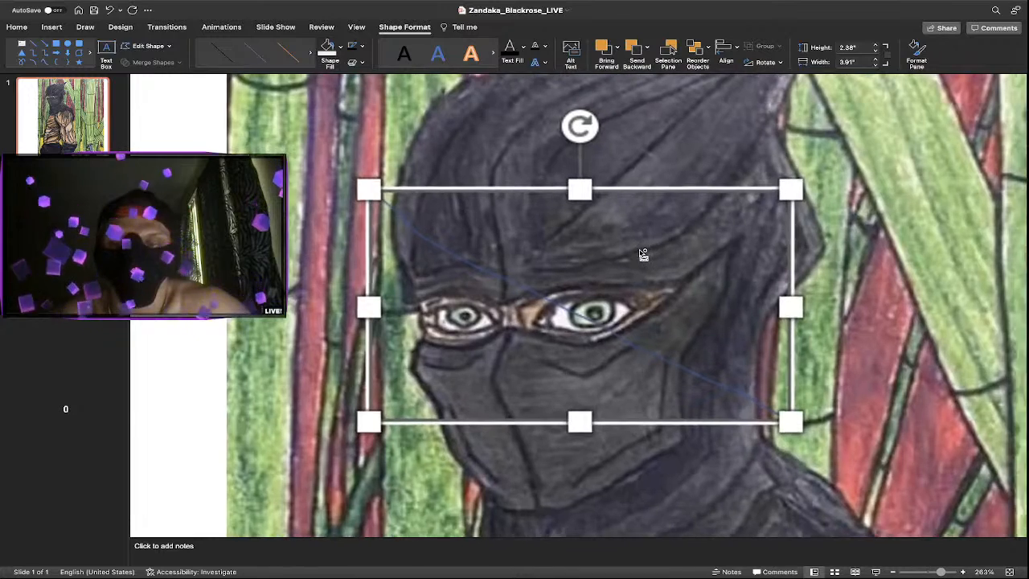
scroll(643, 254, up, 6)
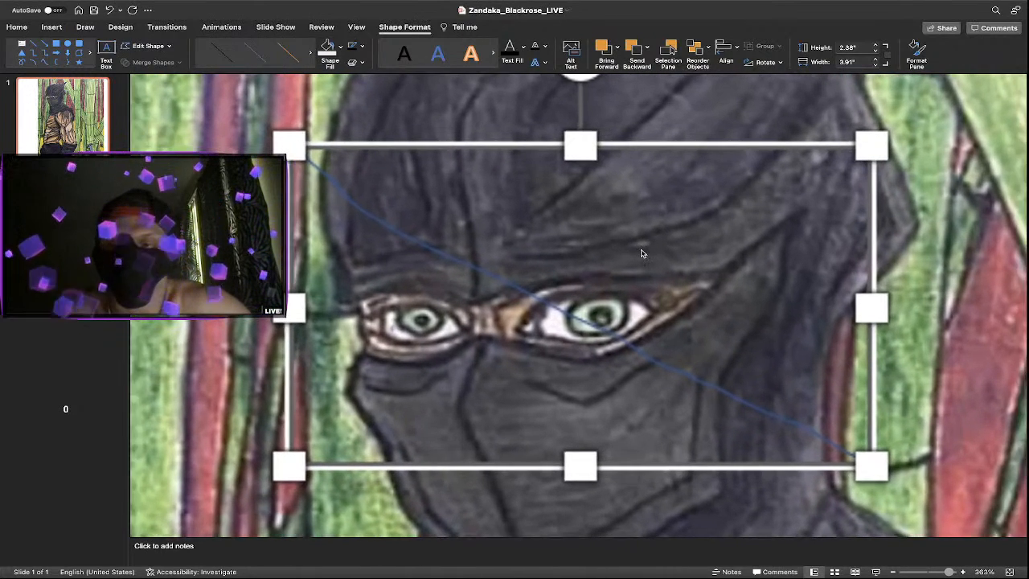
scroll(643, 254, up, 3)
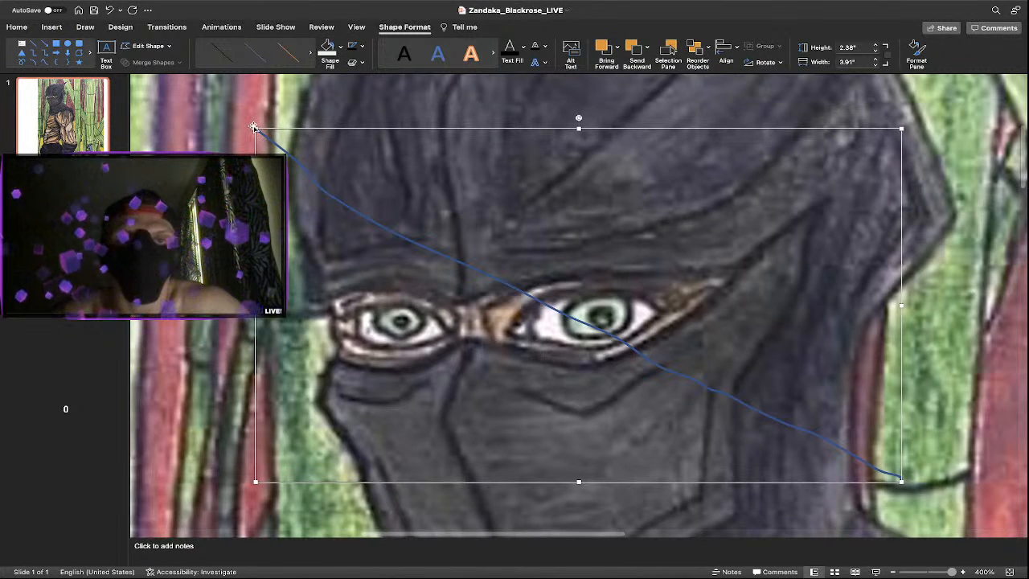
drag(254, 129, 636, 292)
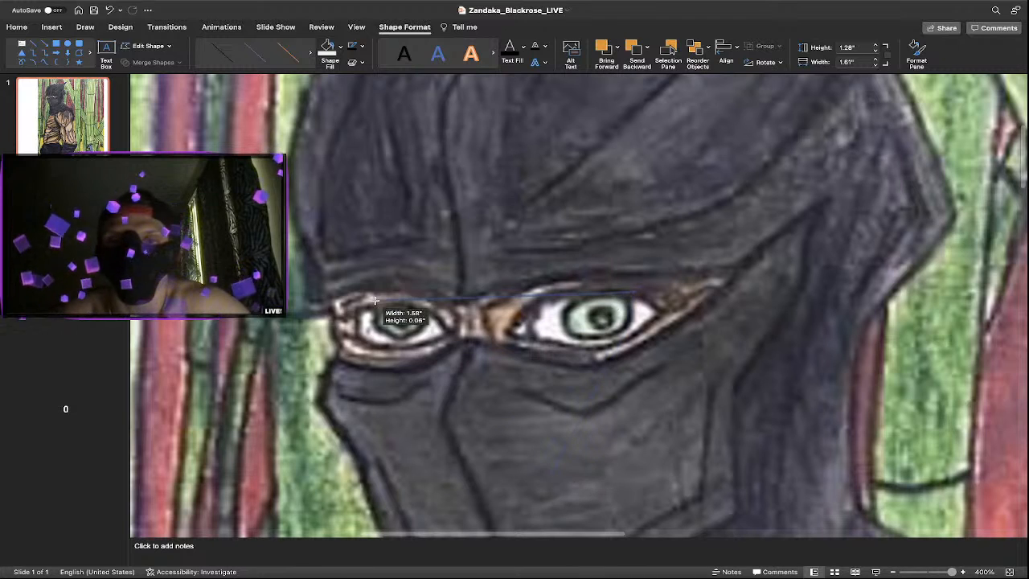
double_click(317, 136)
Reshape the line by moving two of its edit points, one to the outer corner of the narrower eye, and delete the line.
right_click(426, 185)
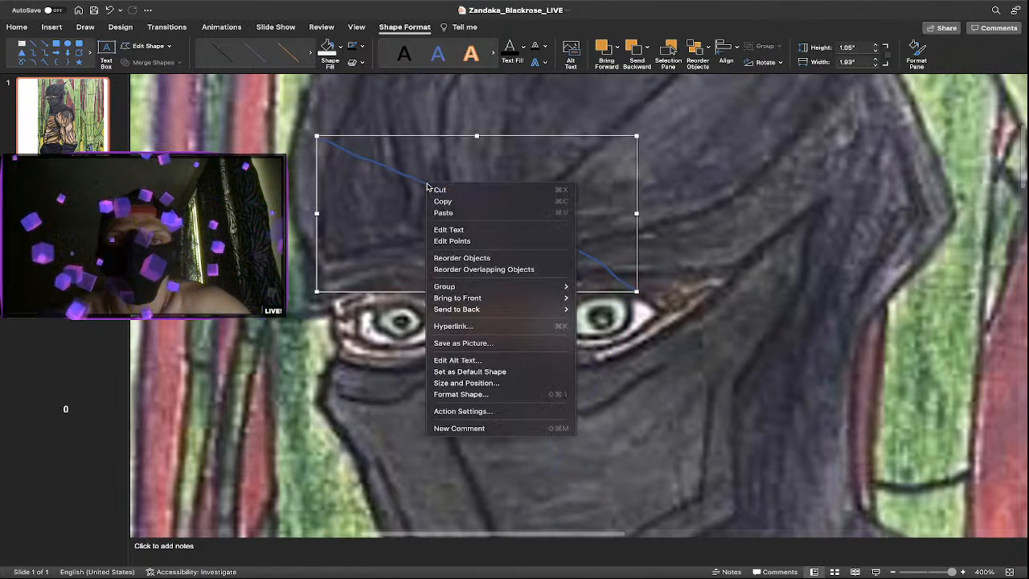
click(466, 241)
drag(438, 188, 334, 303)
drag(484, 207, 682, 205)
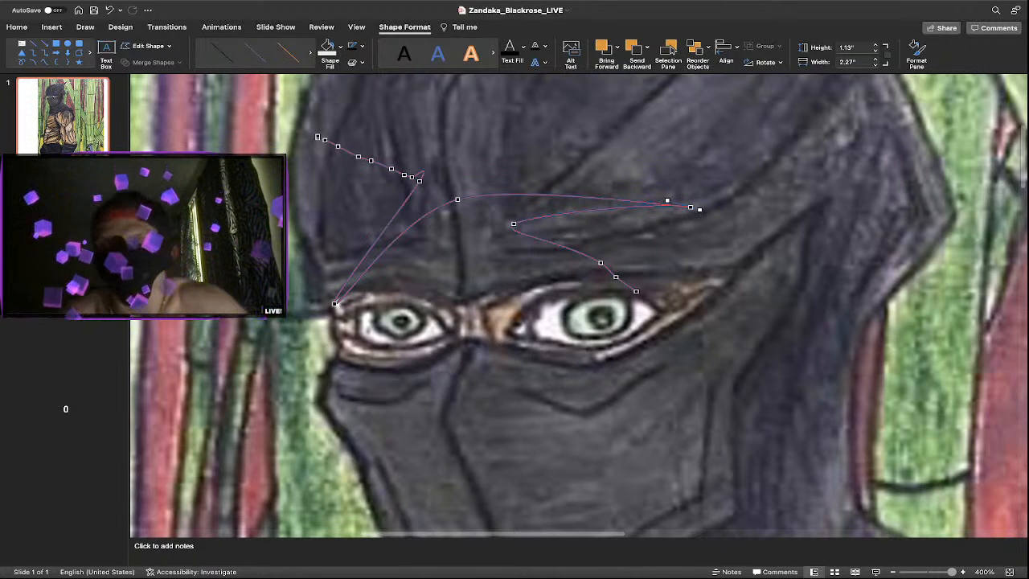
key(Delete)
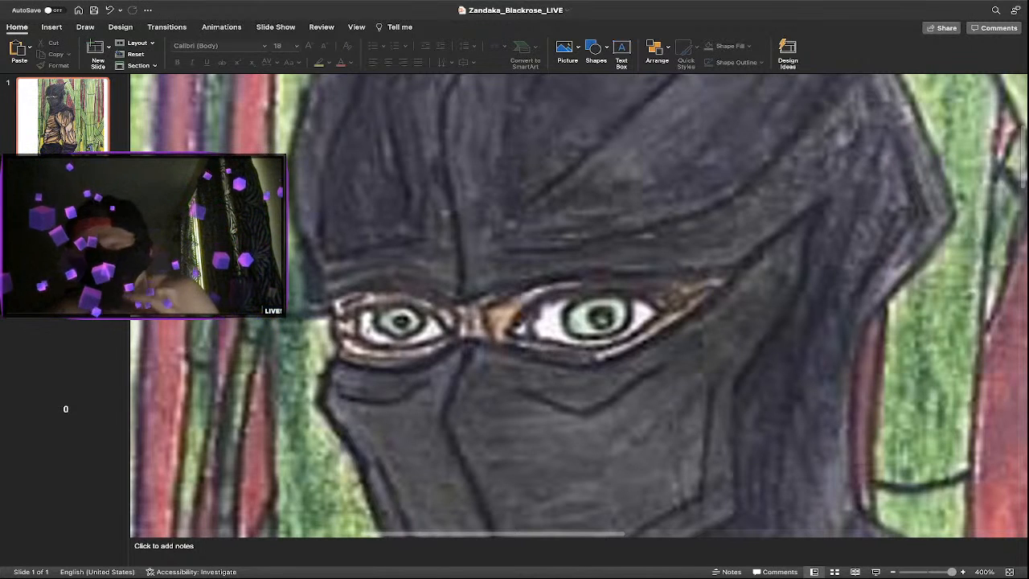
Activate the Freeform shape tool for tracing the ninja's hood.
scroll(684, 265, down, 3)
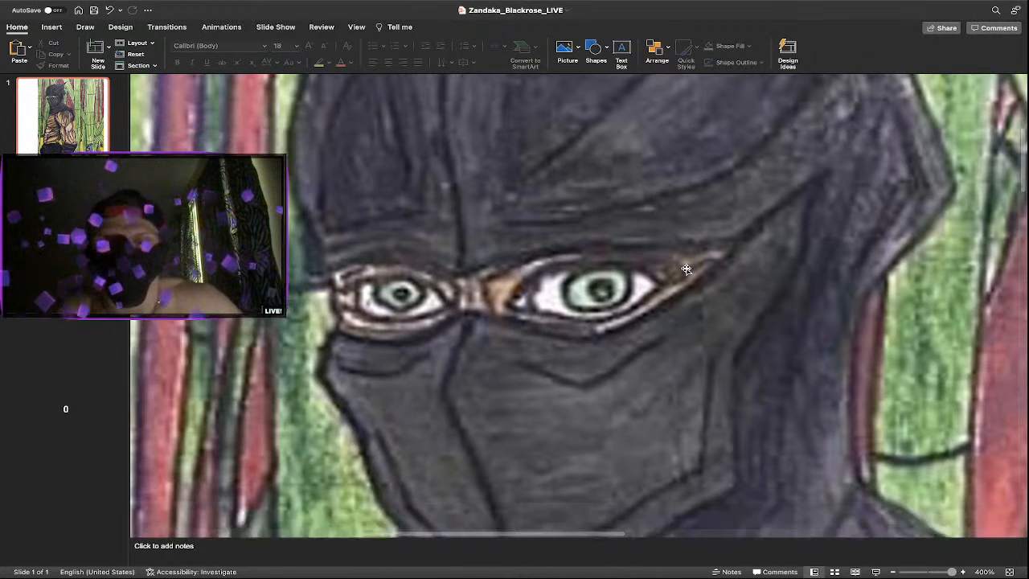
click(939, 573)
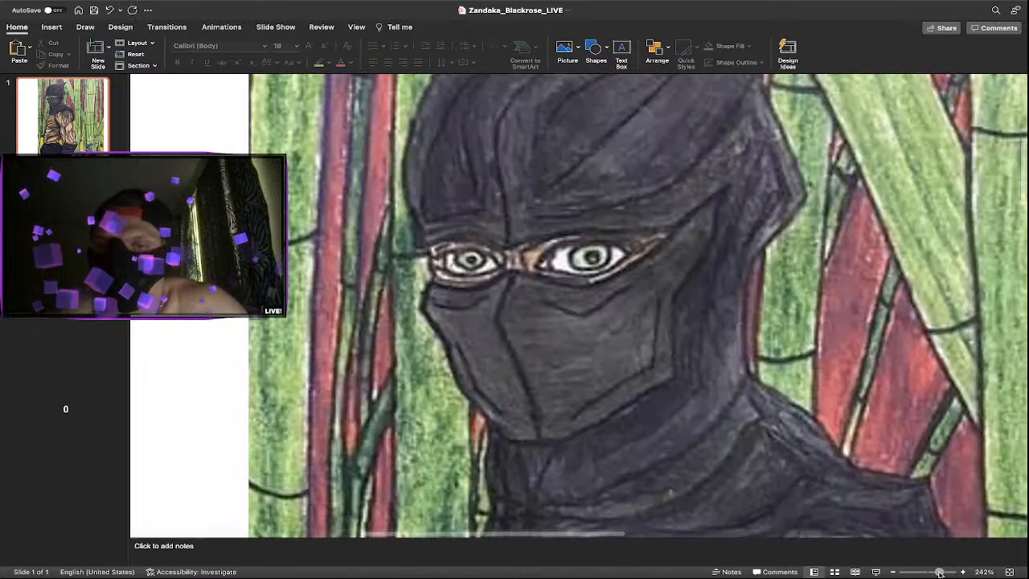
scroll(759, 414, up, 3)
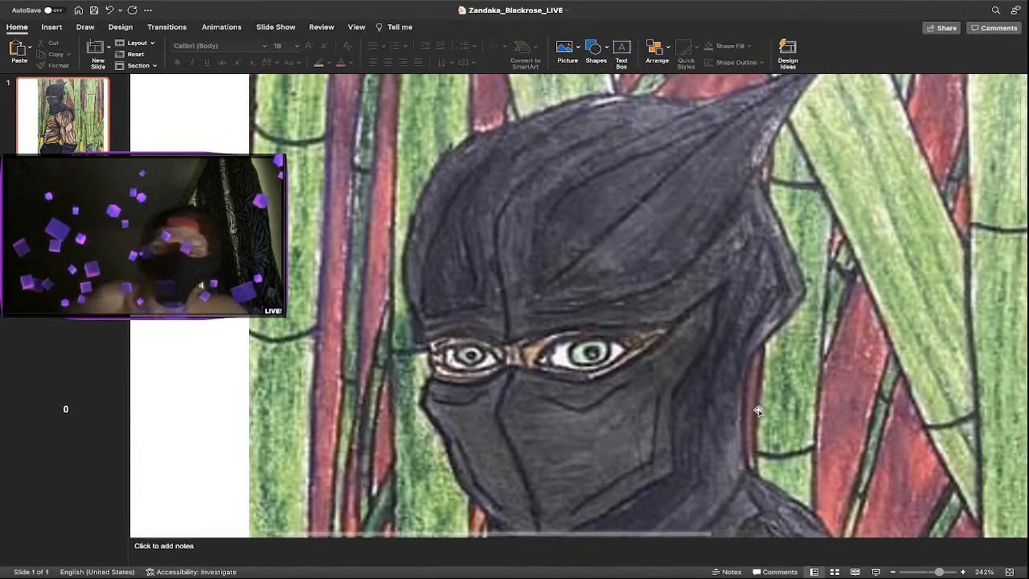
scroll(742, 356, down, 1)
scroll(746, 355, up, 3)
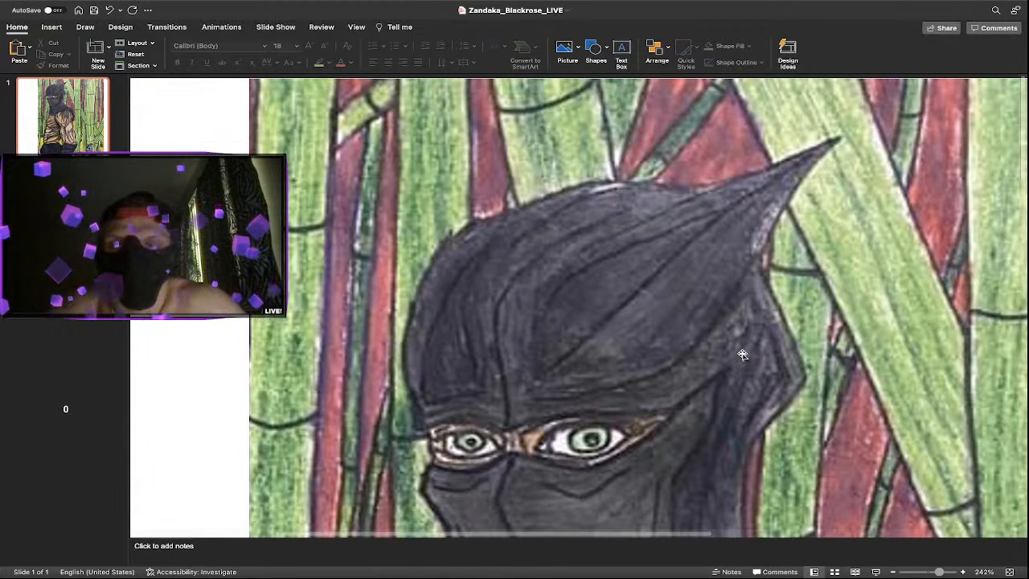
scroll(740, 353, down, 1)
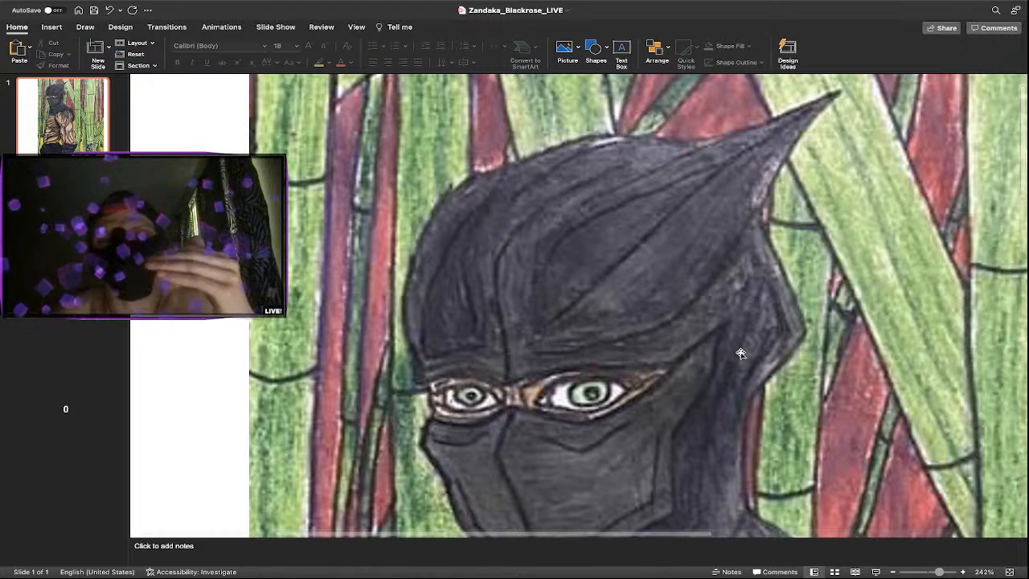
click(604, 50)
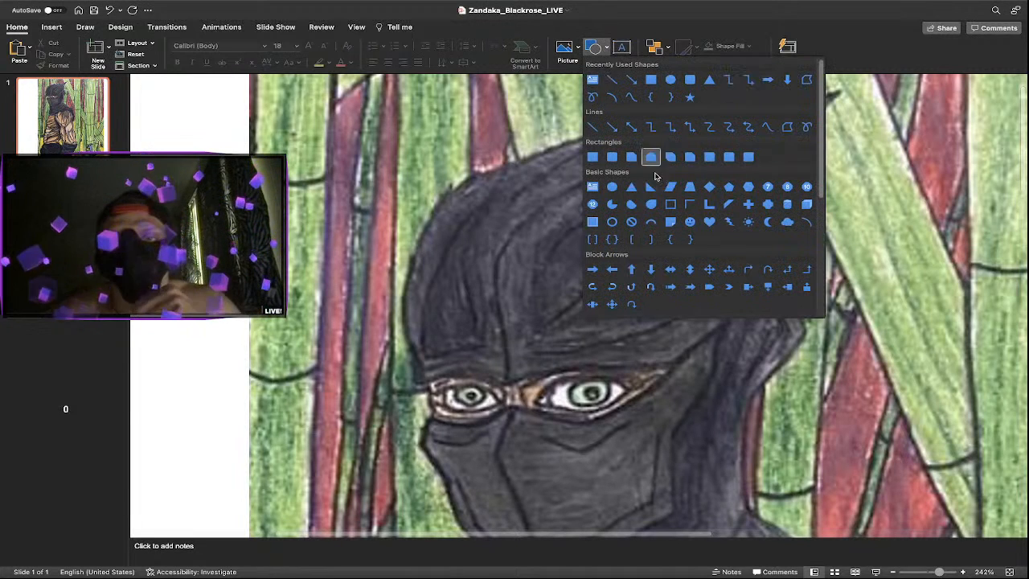
click(782, 126)
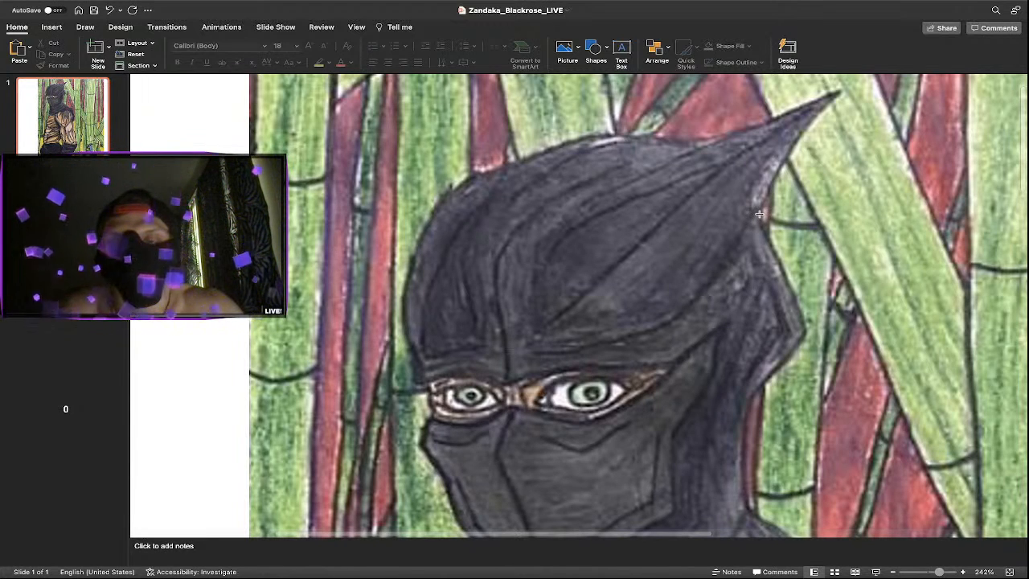
Examine the outlines of the ninja's hood, eye opening, mask and scarf.
scroll(637, 309, down, 1)
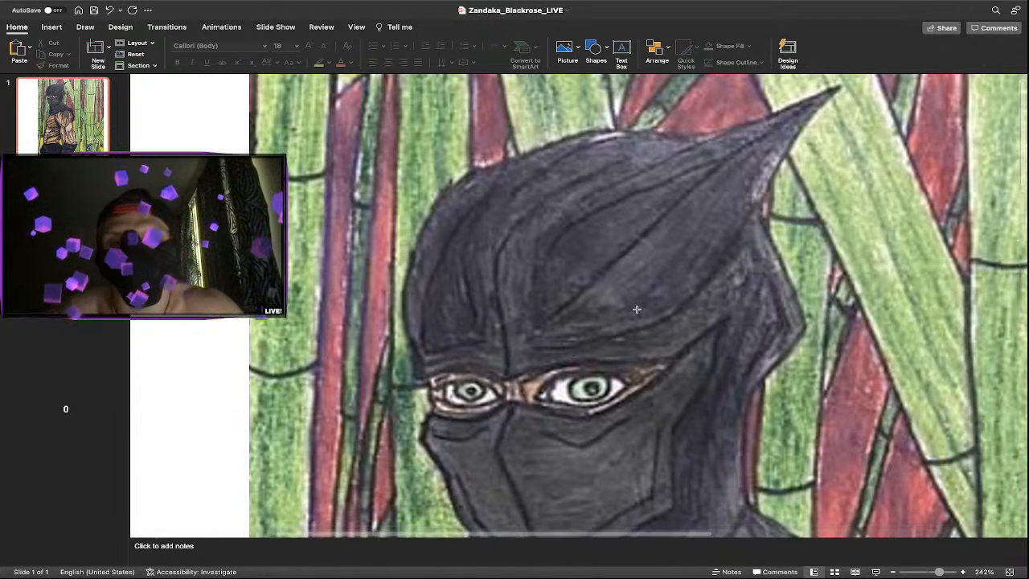
scroll(637, 309, down, 5)
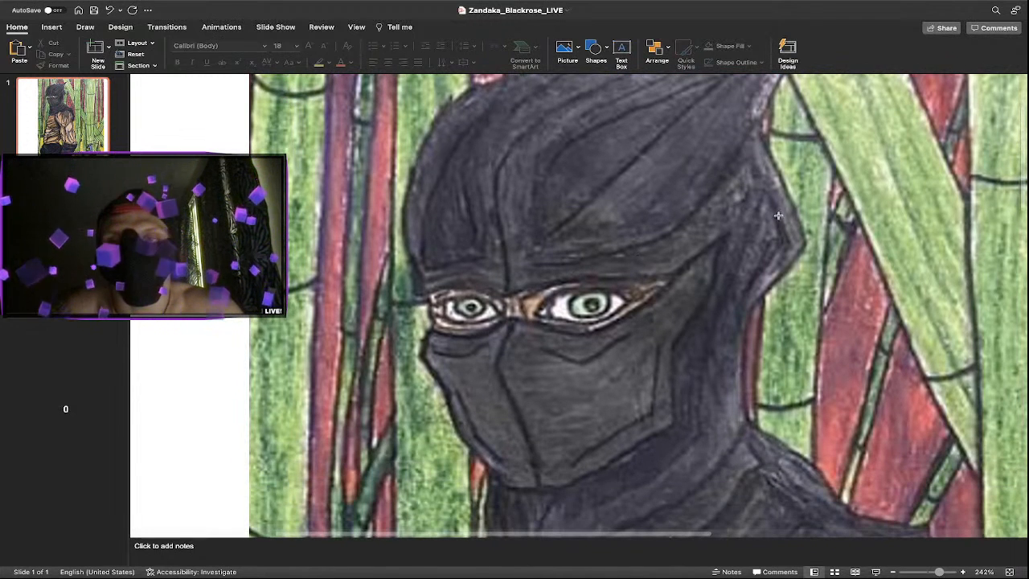
scroll(714, 466, down, 8)
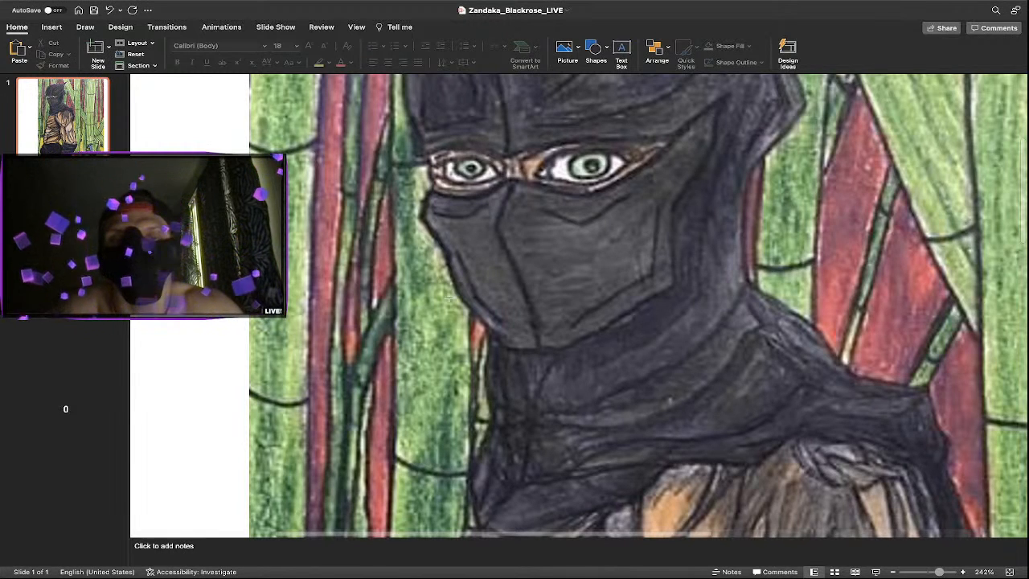
scroll(599, 273, up, 4)
scroll(666, 129, up, 2)
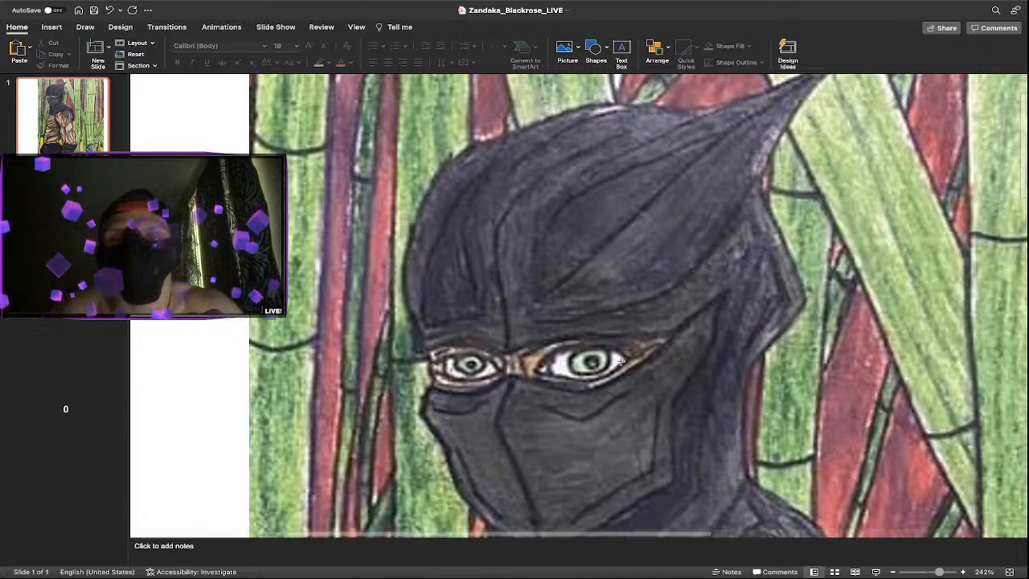
scroll(691, 374, down, 3)
scroll(732, 370, down, 3)
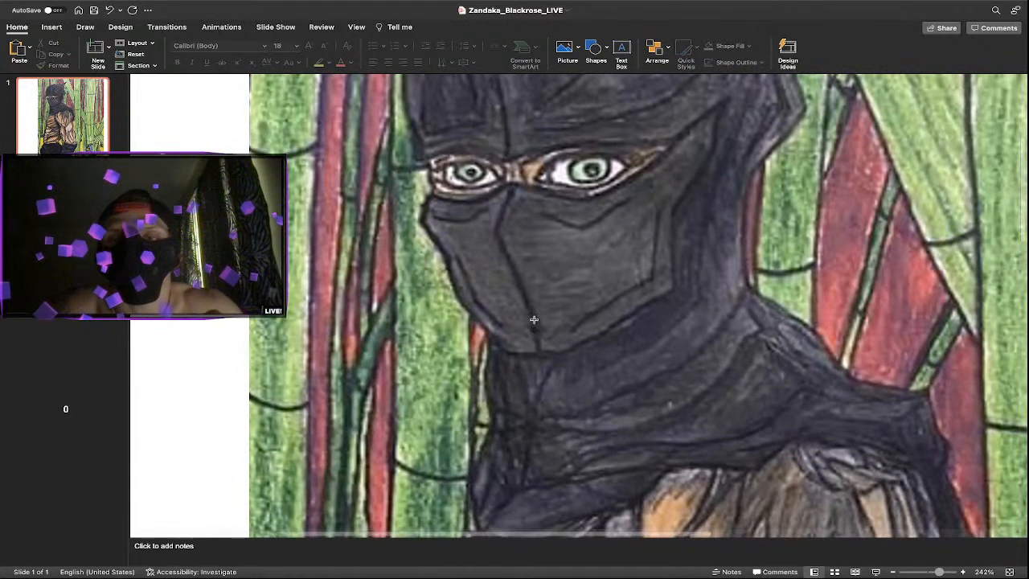
scroll(787, 357, down, 2)
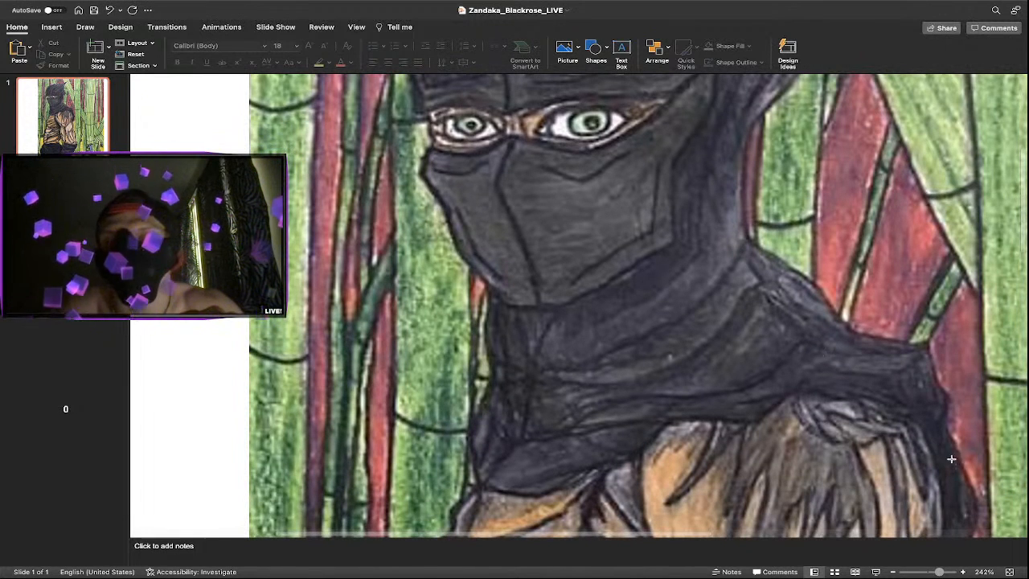
scroll(591, 311, up, 4)
scroll(590, 311, up, 3)
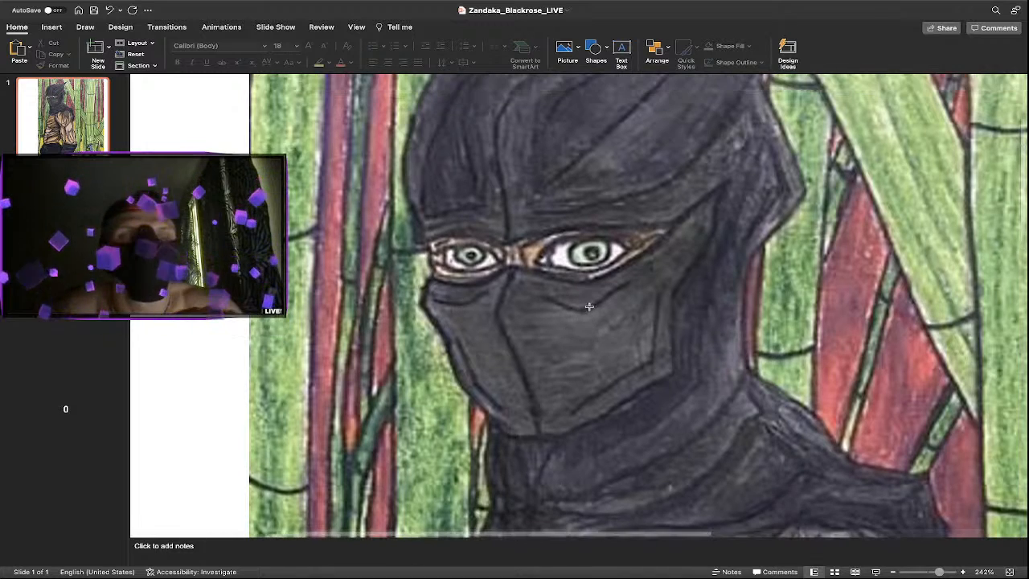
scroll(591, 309, down, 2)
Trace the upper part of the ninja's hood as a closed Freeform shape, about 4.39 in wide and 3.28 in high.
scroll(591, 305, up, 5)
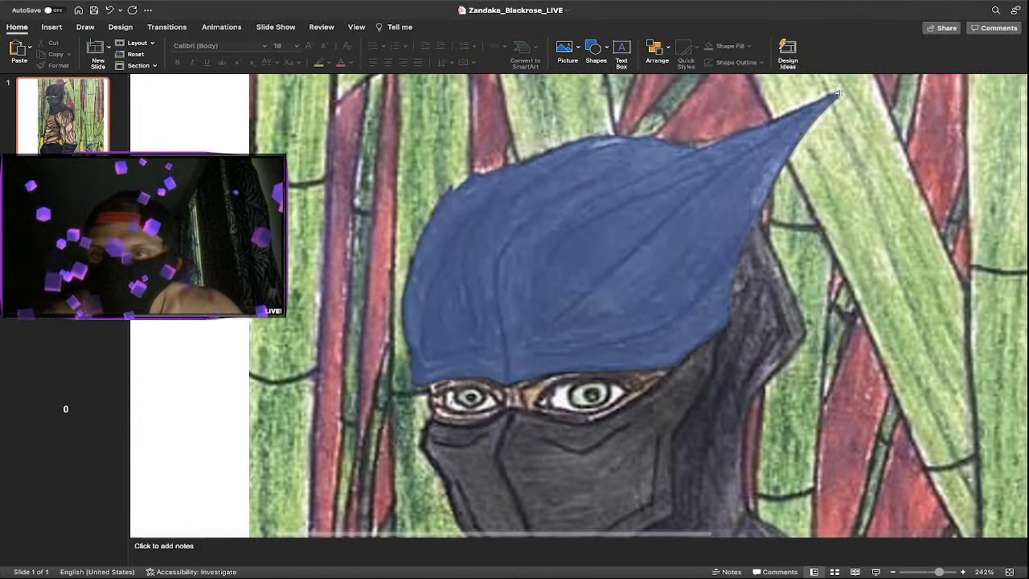
click(840, 91)
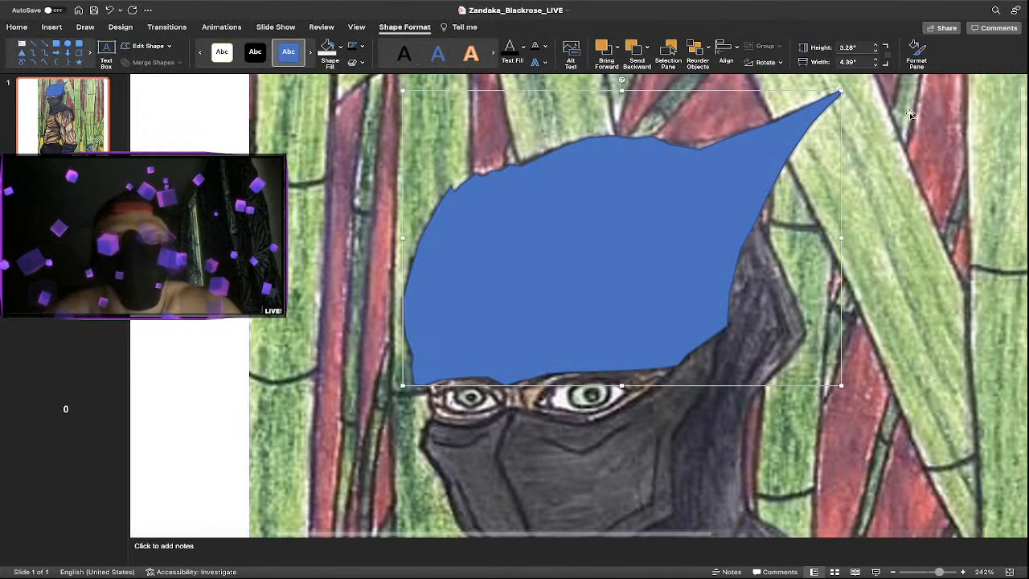
Remove the hood shape's fill and set its outline colour to black.
click(340, 51)
click(359, 68)
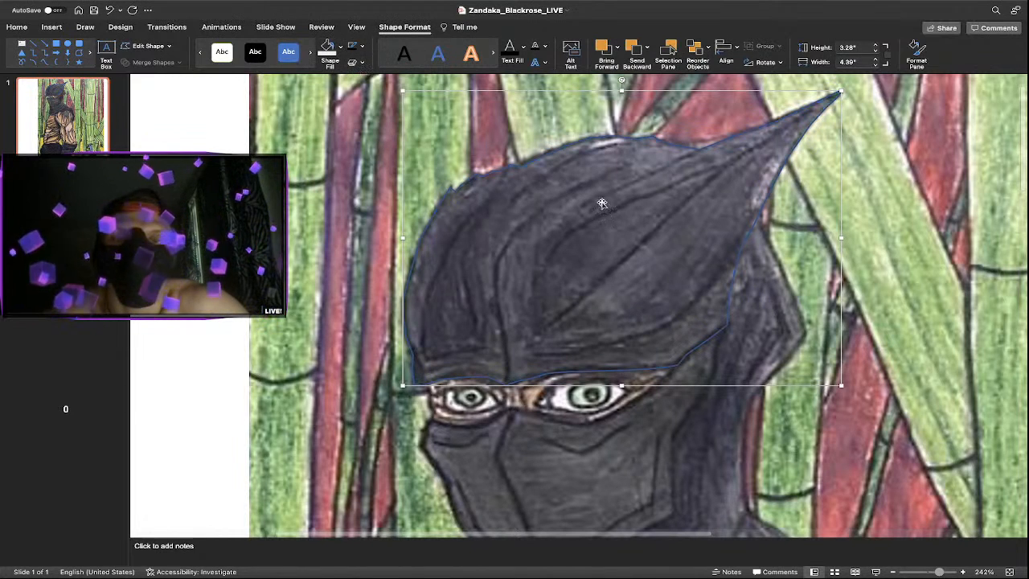
click(364, 47)
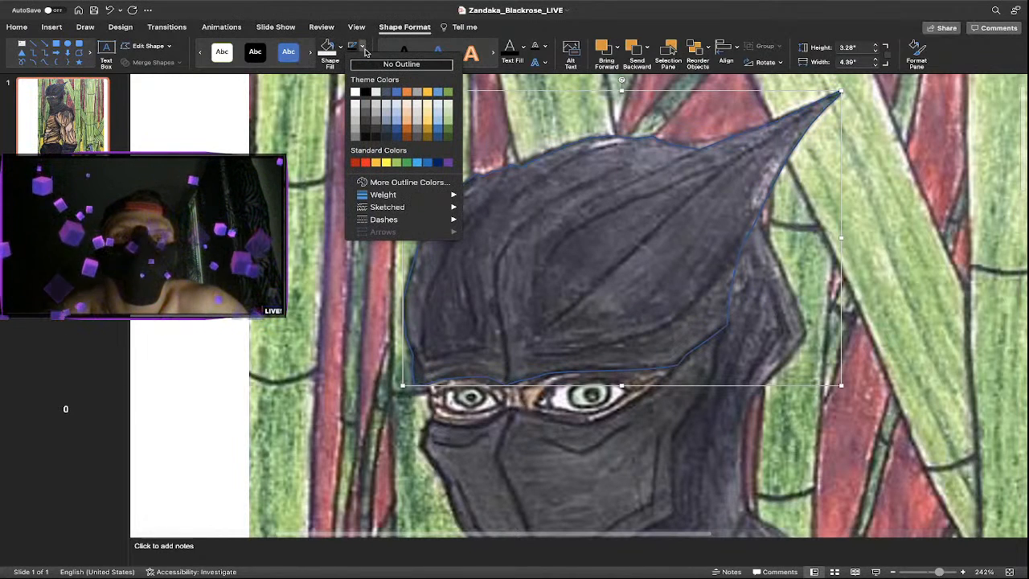
click(366, 92)
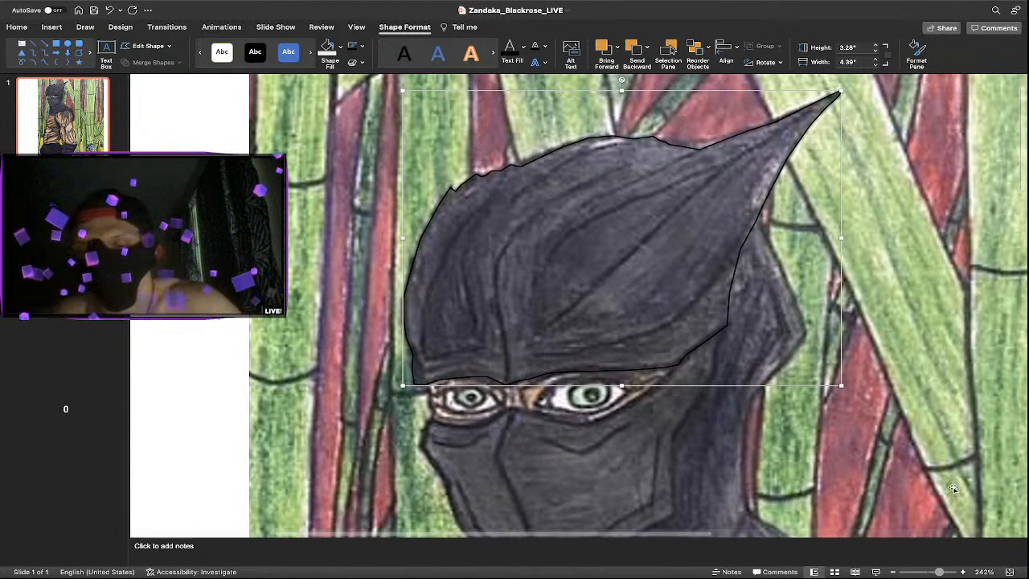
key(F2)
key(F2)
key(F2)
key(F2)
key(F2)
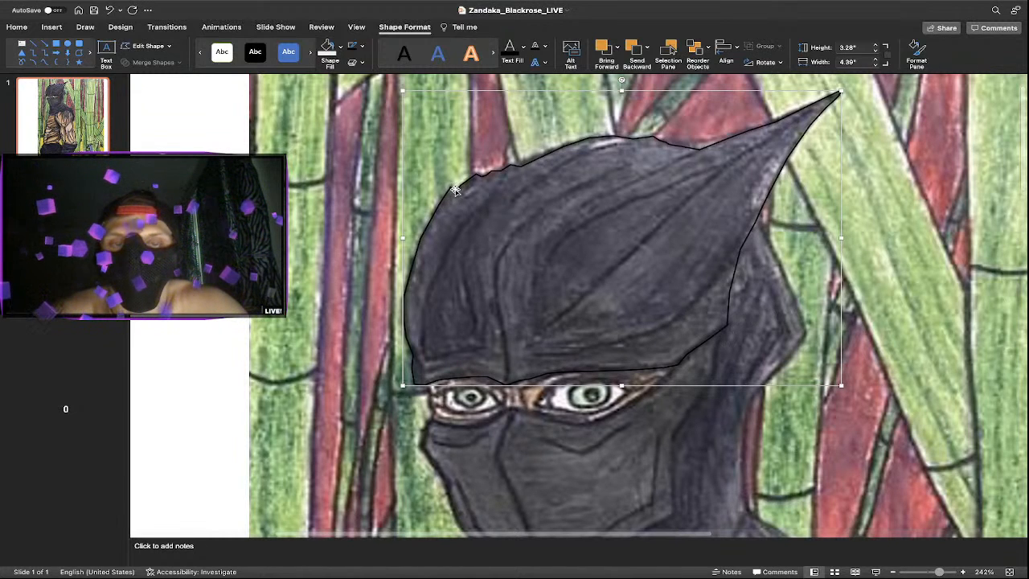
Try a red outline on the hood shape and return it to black.
click(362, 46)
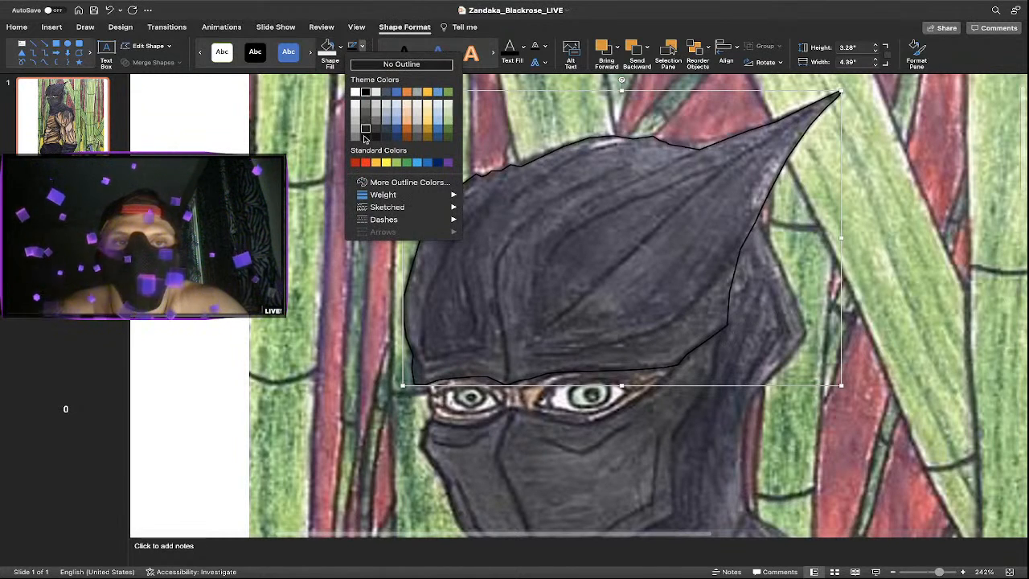
click(365, 163)
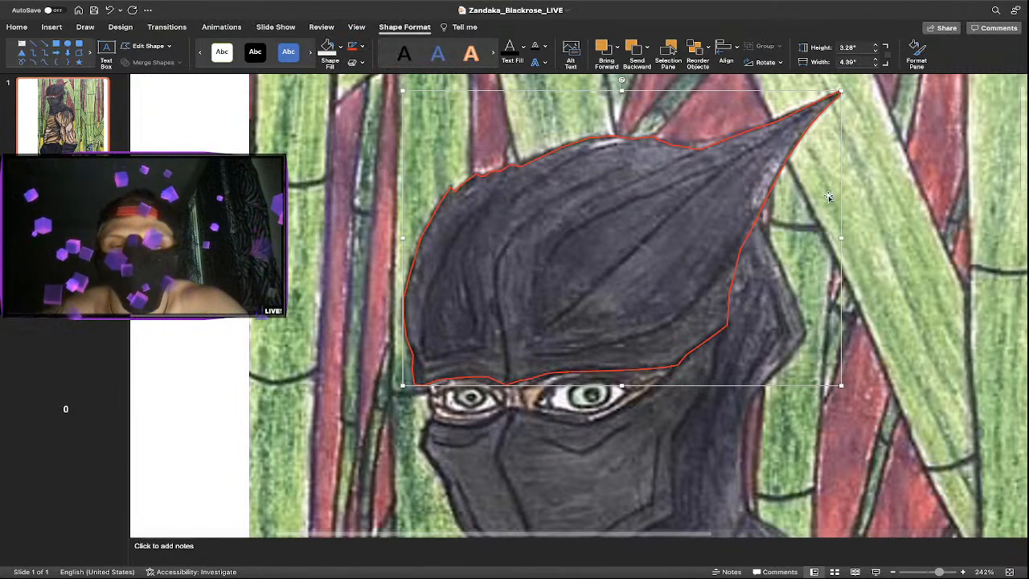
click(364, 55)
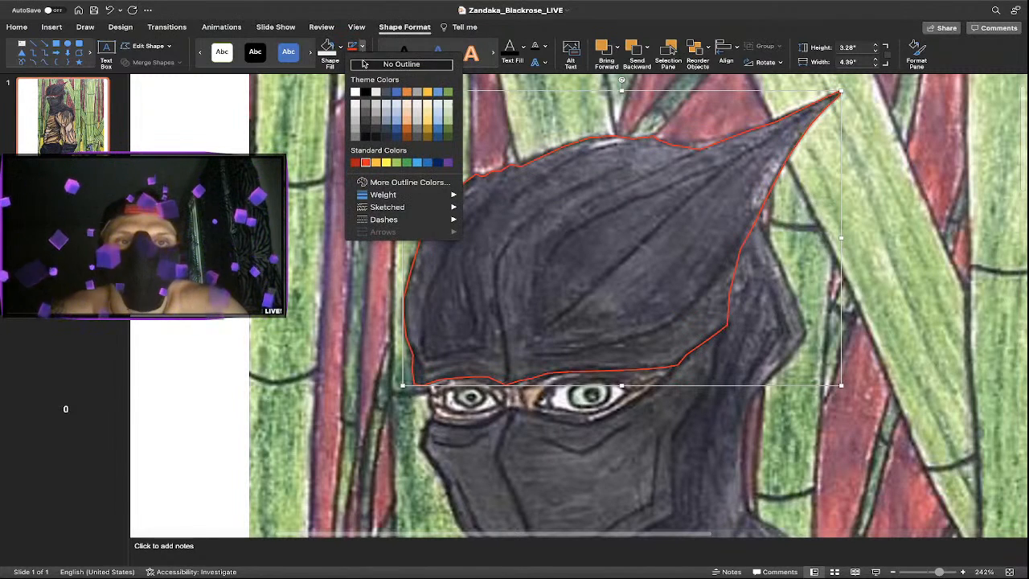
click(366, 90)
click(859, 206)
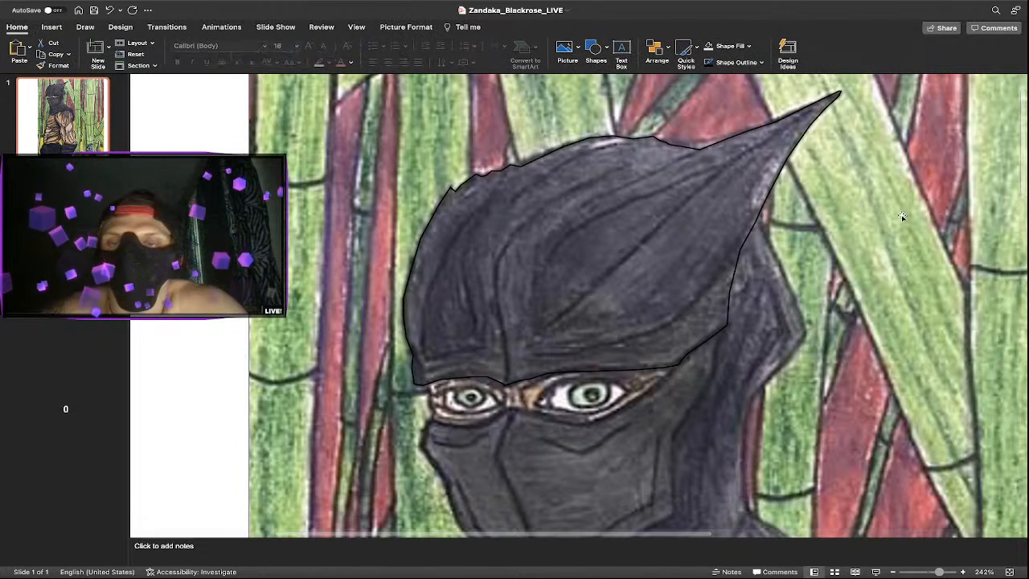
click(599, 48)
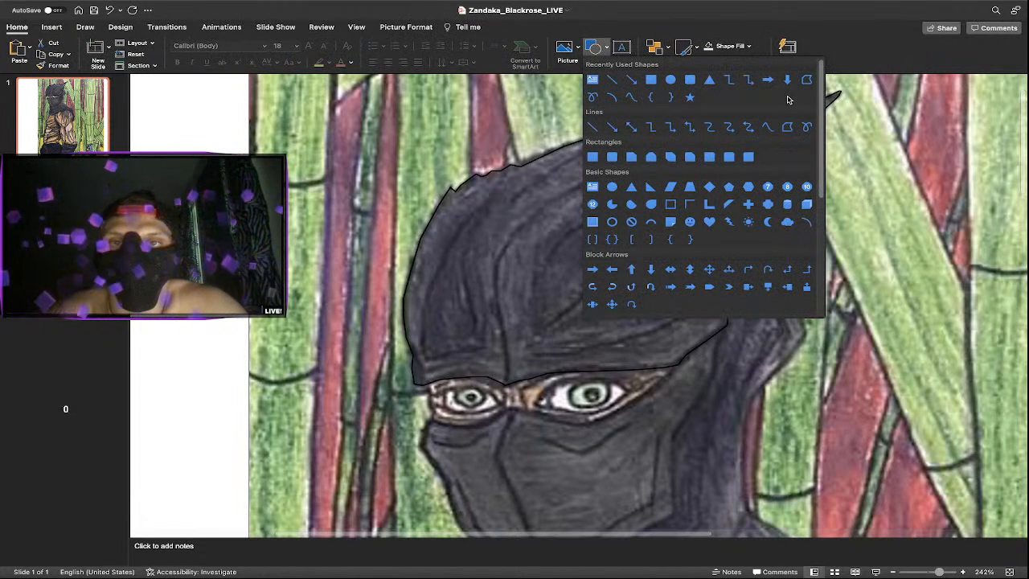
click(806, 80)
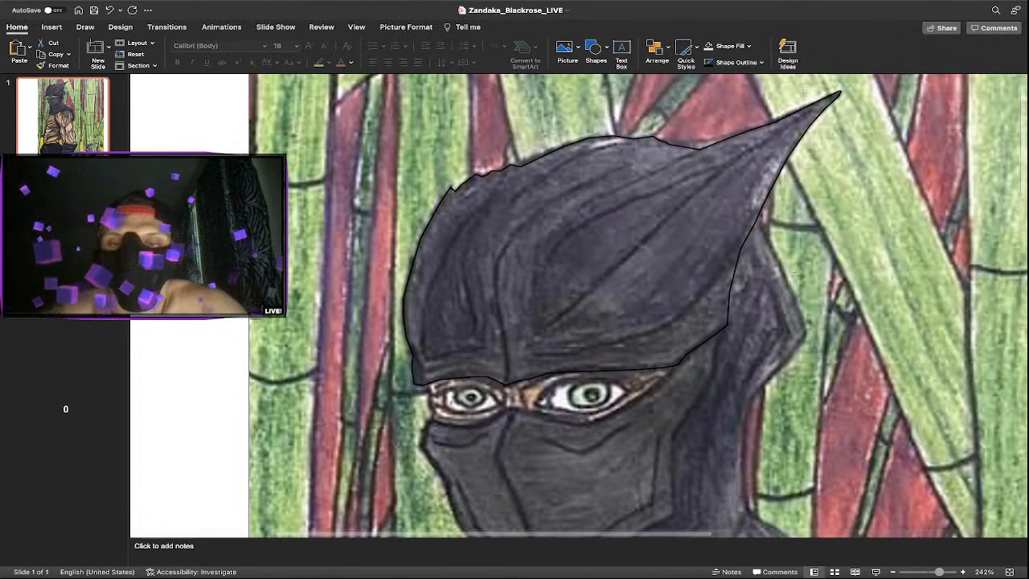
scroll(793, 273, down, 2)
scroll(793, 273, down, 1)
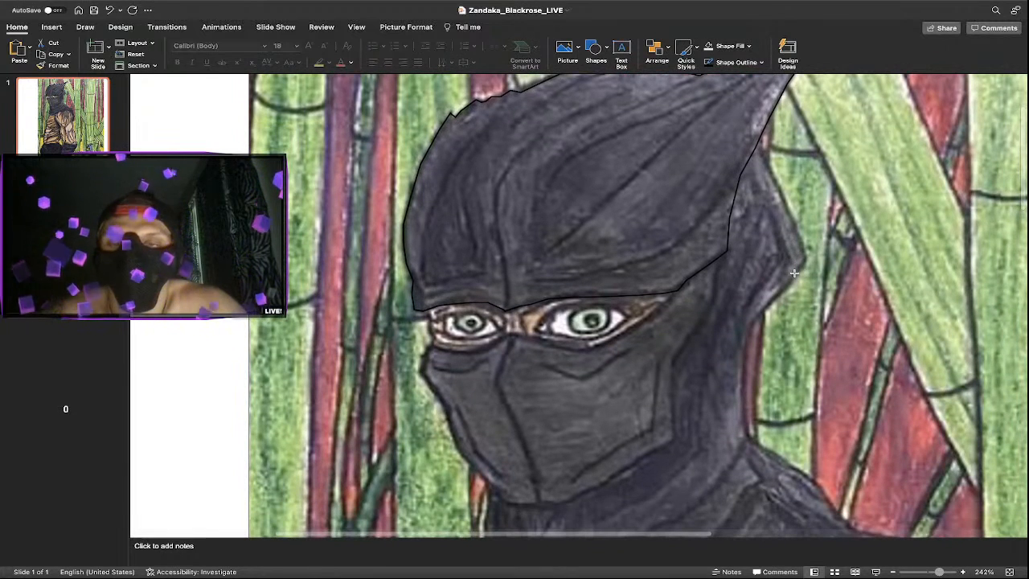
click(761, 134)
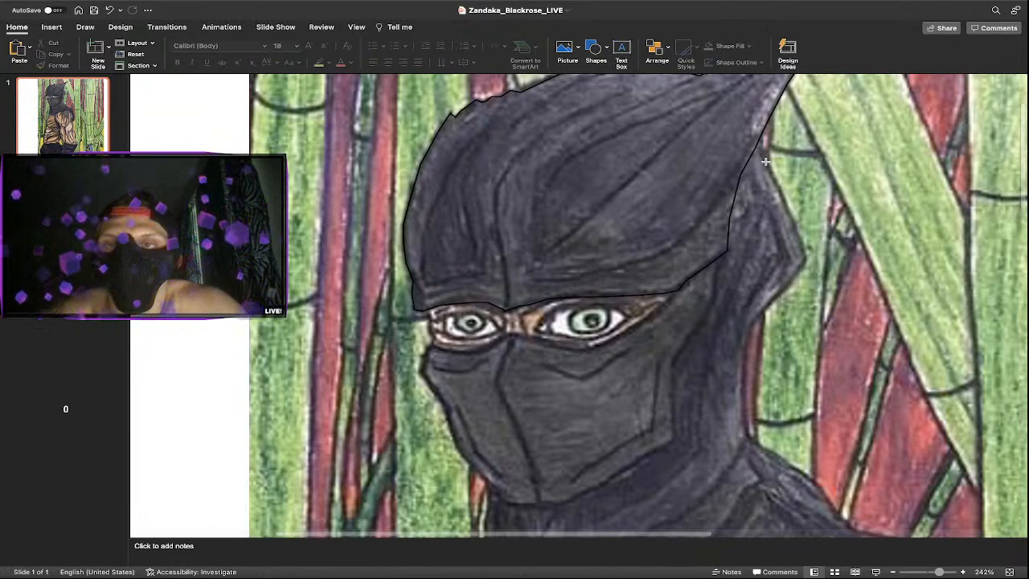
double_click(794, 222)
key(Delete)
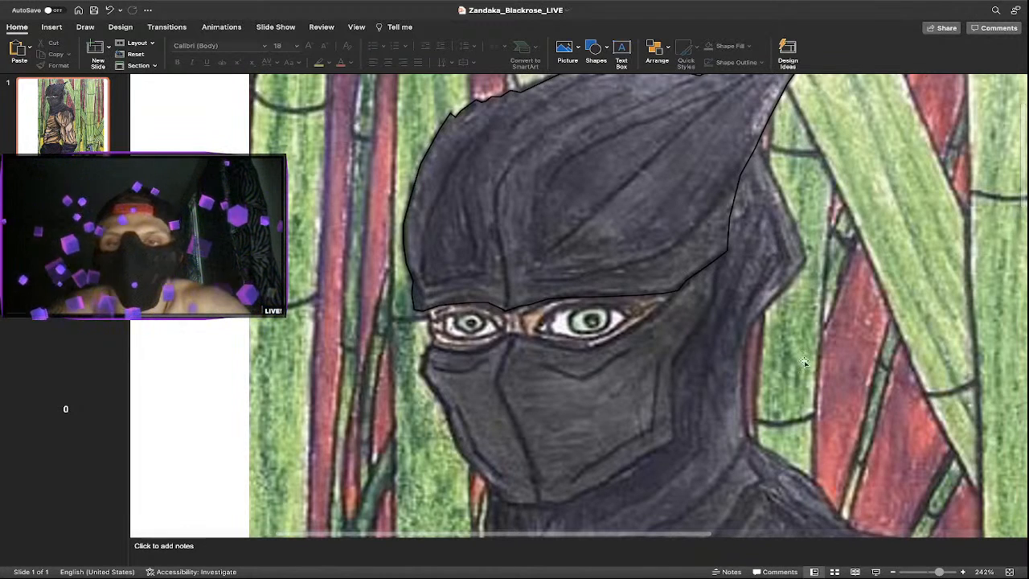
Trace the back of the hood and neck as a closed, unfilled, black-outlined Freeform shape, about 3.22 in wide and 4.92 in high.
scroll(789, 350, down, 1)
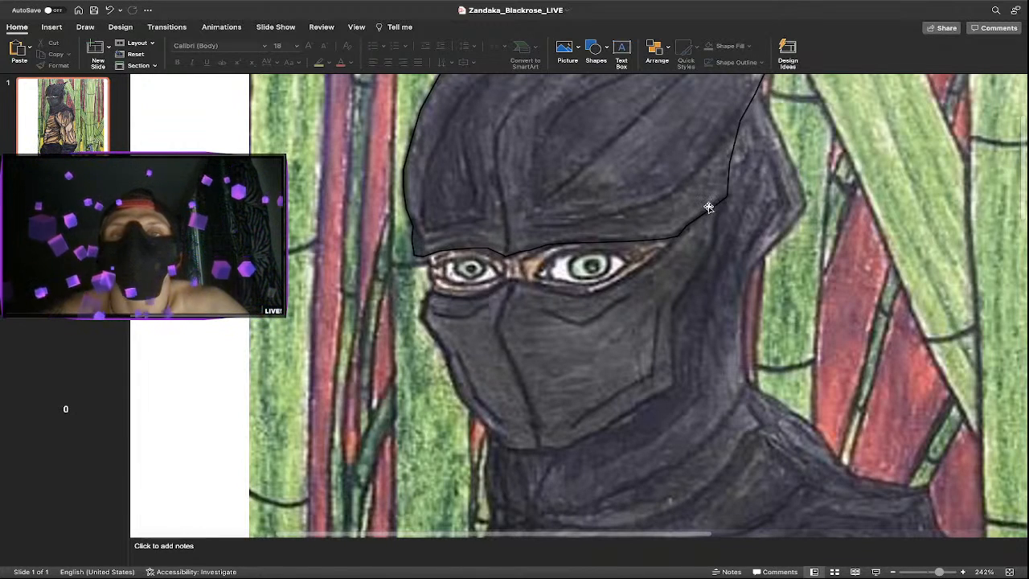
click(605, 60)
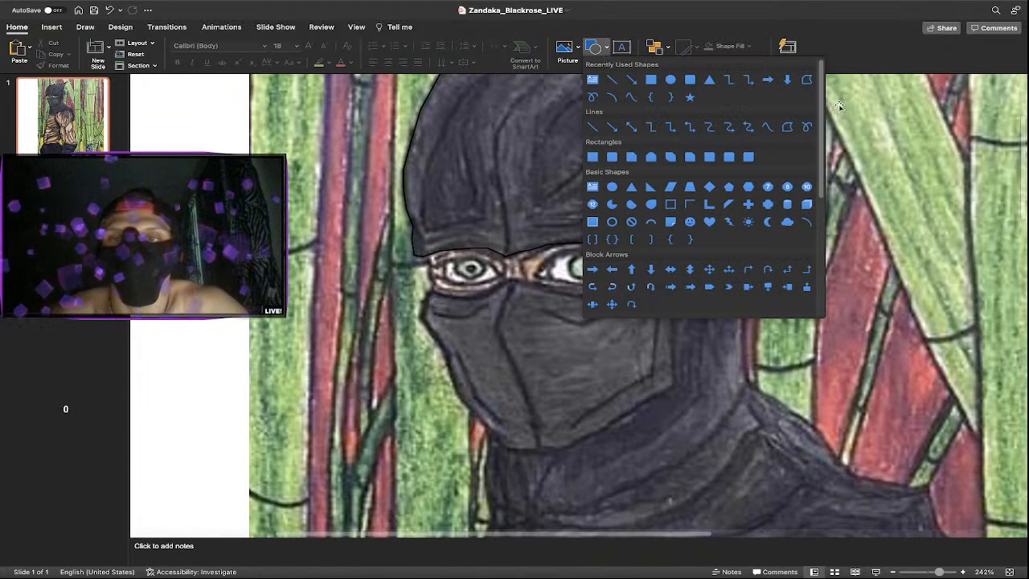
click(787, 126)
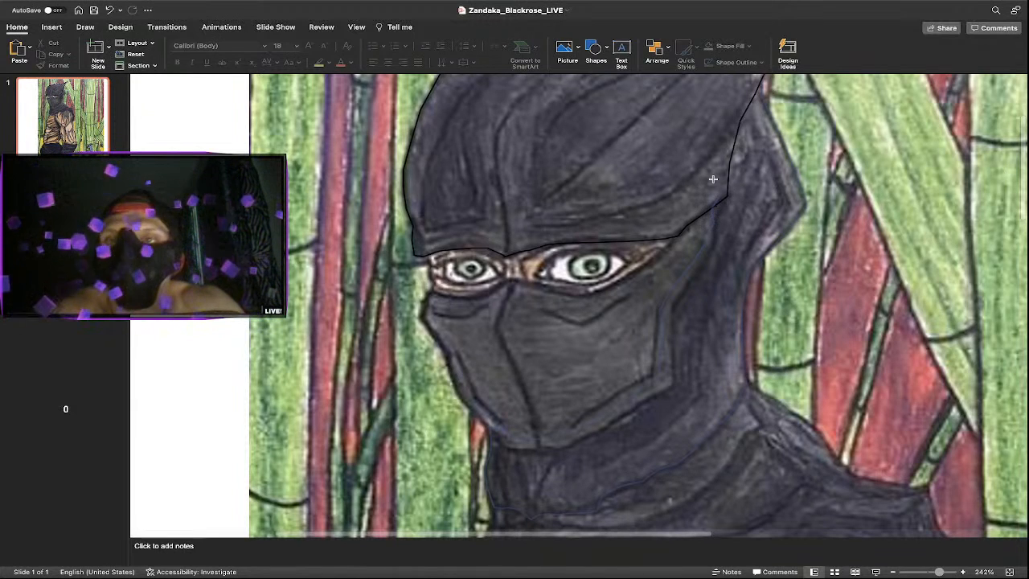
click(756, 81)
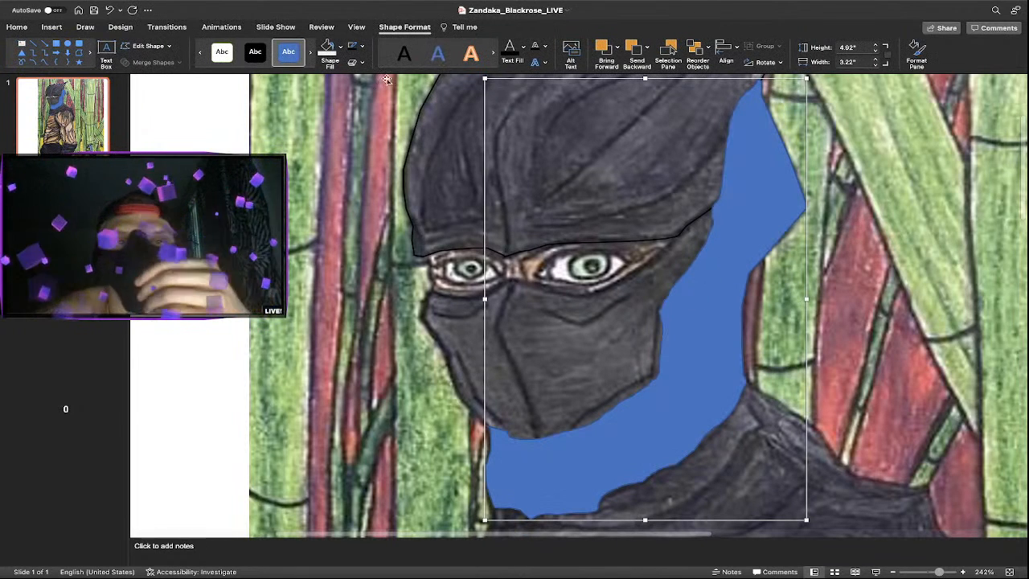
click(342, 50)
click(347, 69)
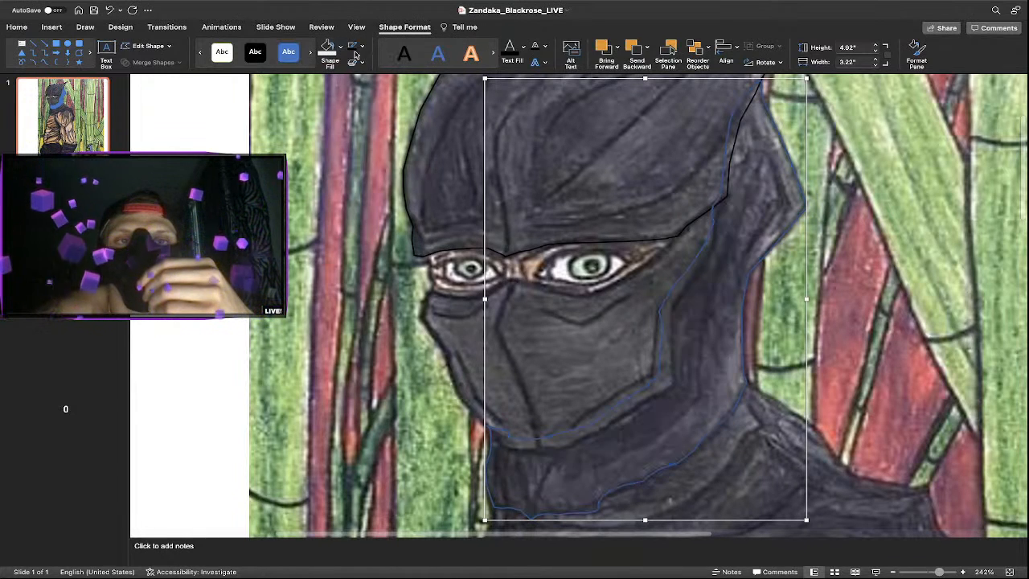
Set the outline weight of the upper hood shape to 4½ pt.
click(406, 150)
click(407, 151)
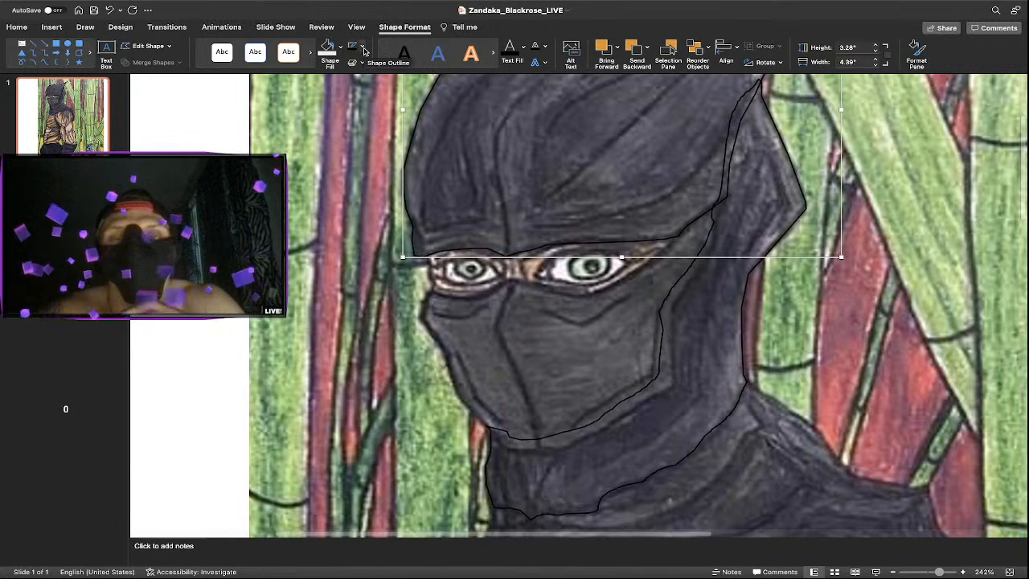
click(363, 49)
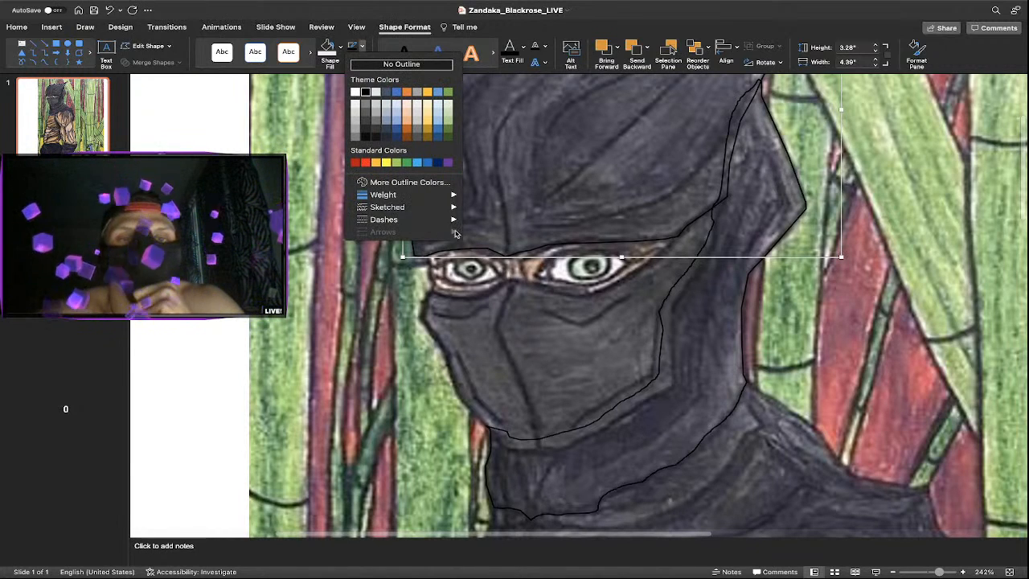
click(363, 49)
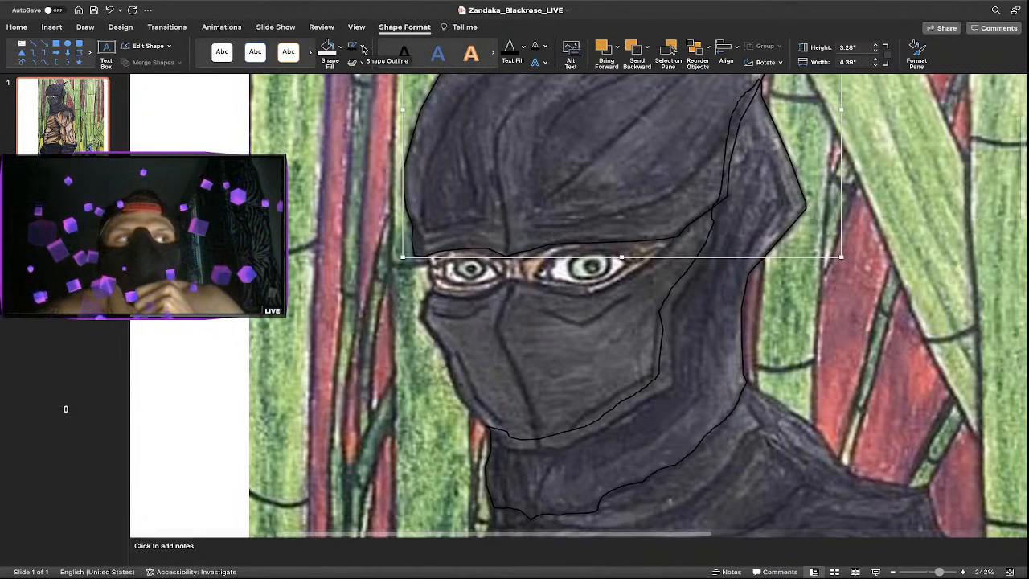
click(363, 49)
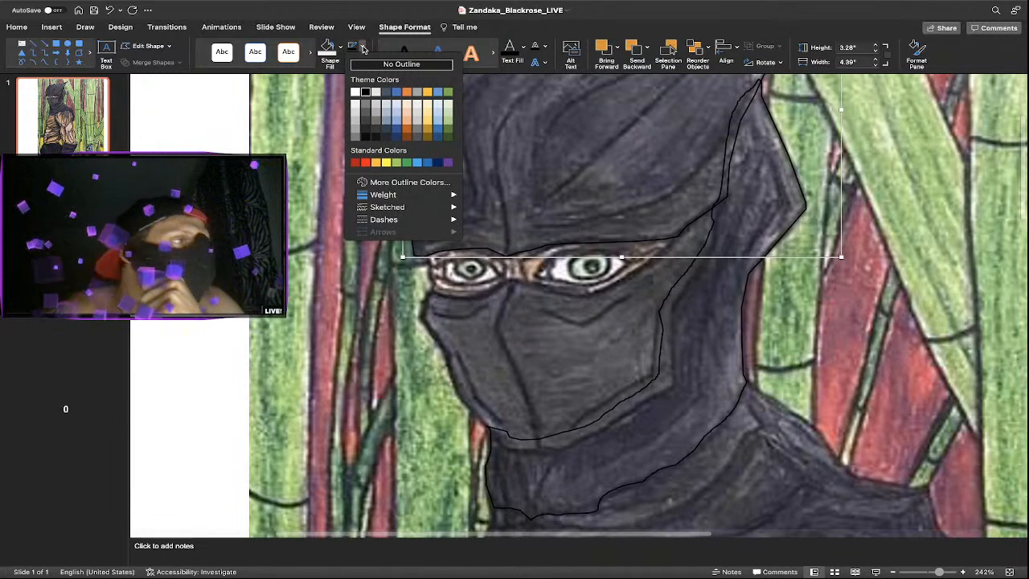
mouse_move(442, 196)
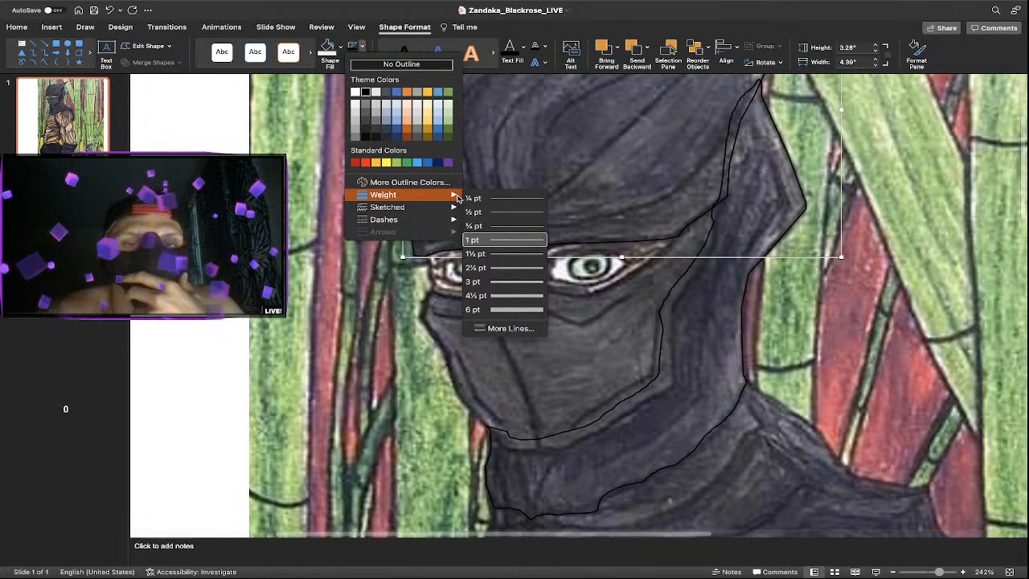
click(520, 295)
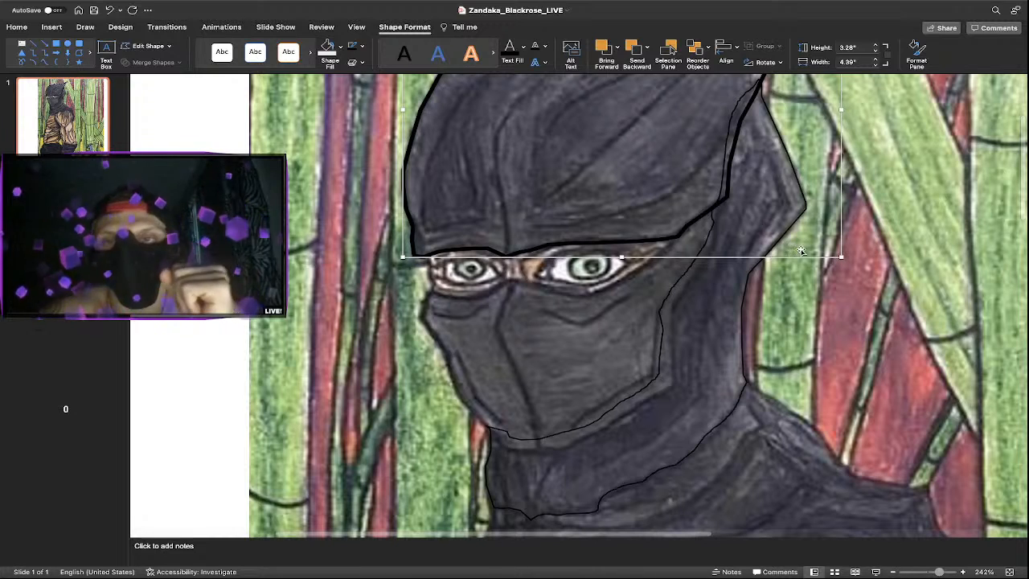
Set the outline weight of the shape around the back of the hood and neck to 3 pt.
click(746, 98)
click(736, 102)
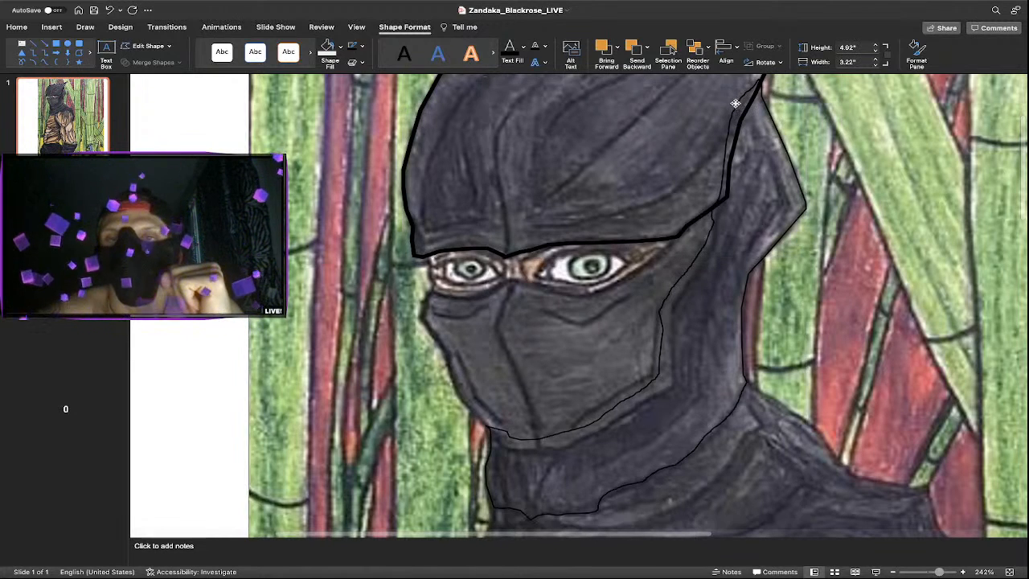
click(736, 103)
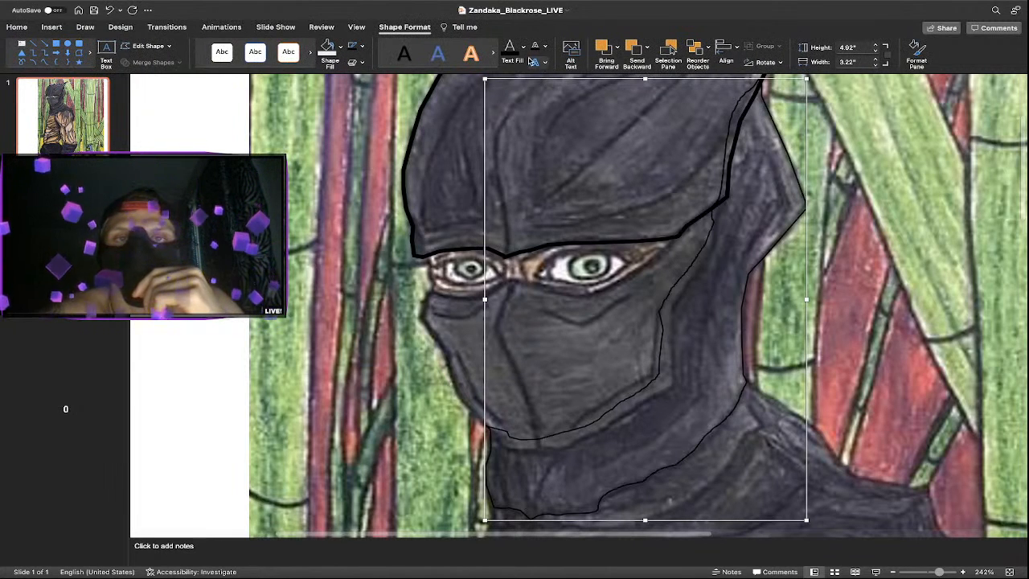
click(364, 50)
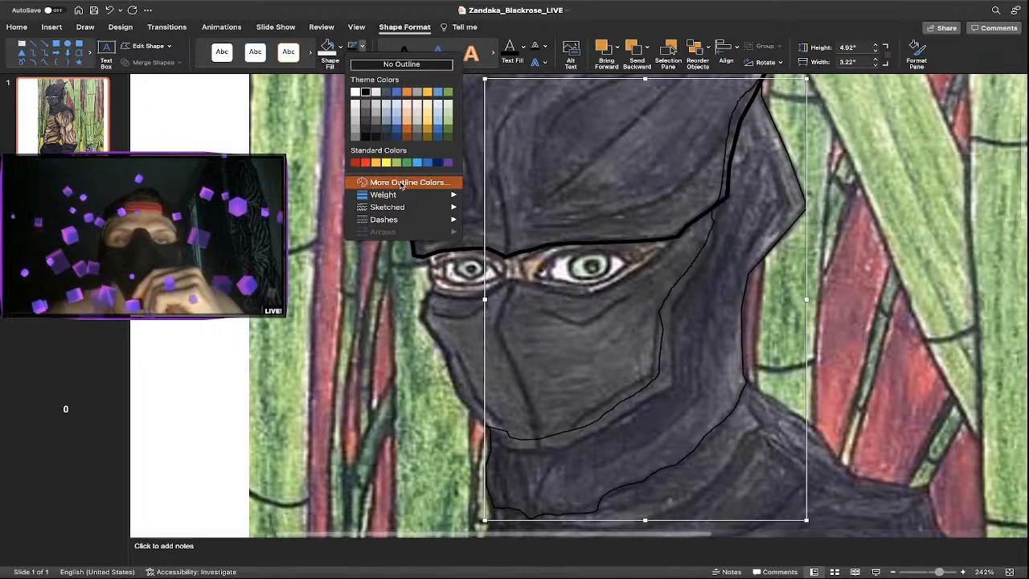
mouse_move(403, 196)
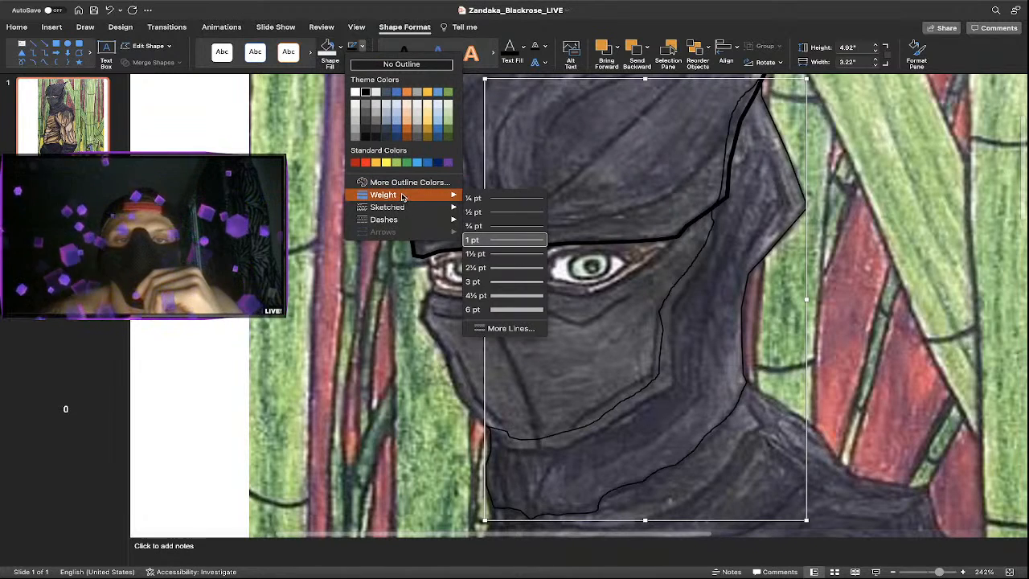
click(500, 282)
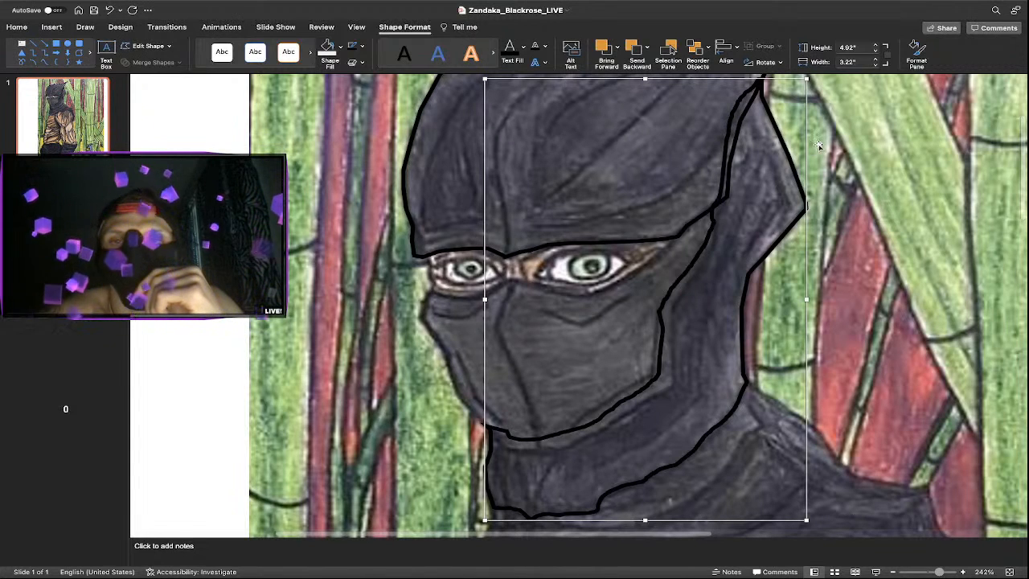
Send the shape around the back of the hood and neck to the back of the stacking order.
right_click(768, 113)
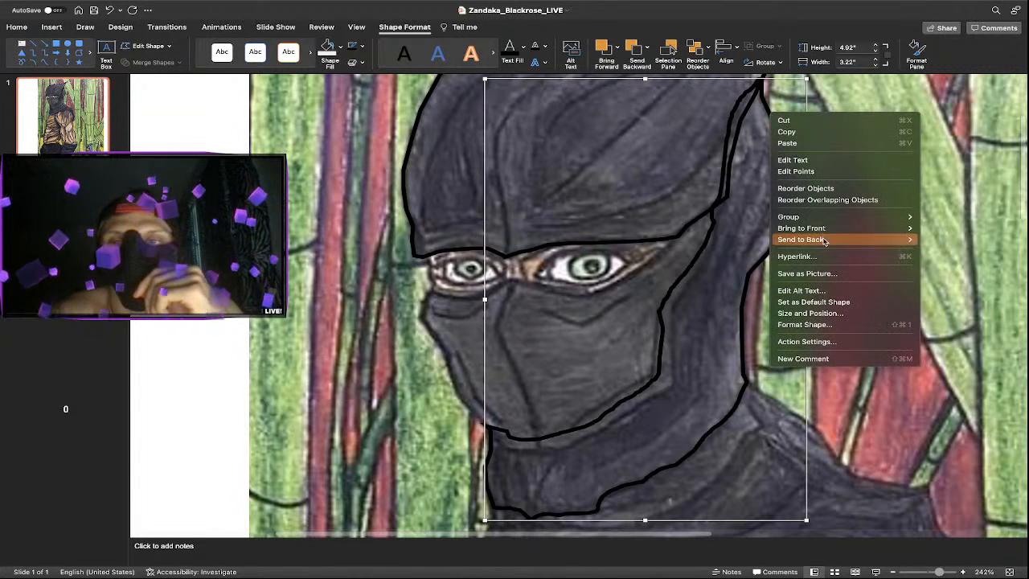
mouse_move(824, 240)
click(736, 242)
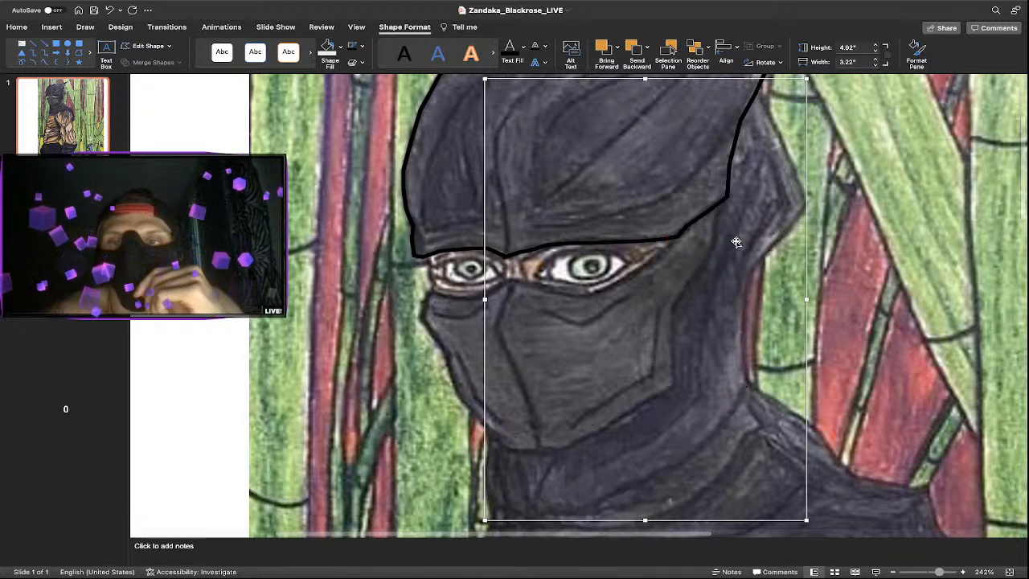
Send the ninja picture to the back, behind both traced shapes.
right_click(724, 211)
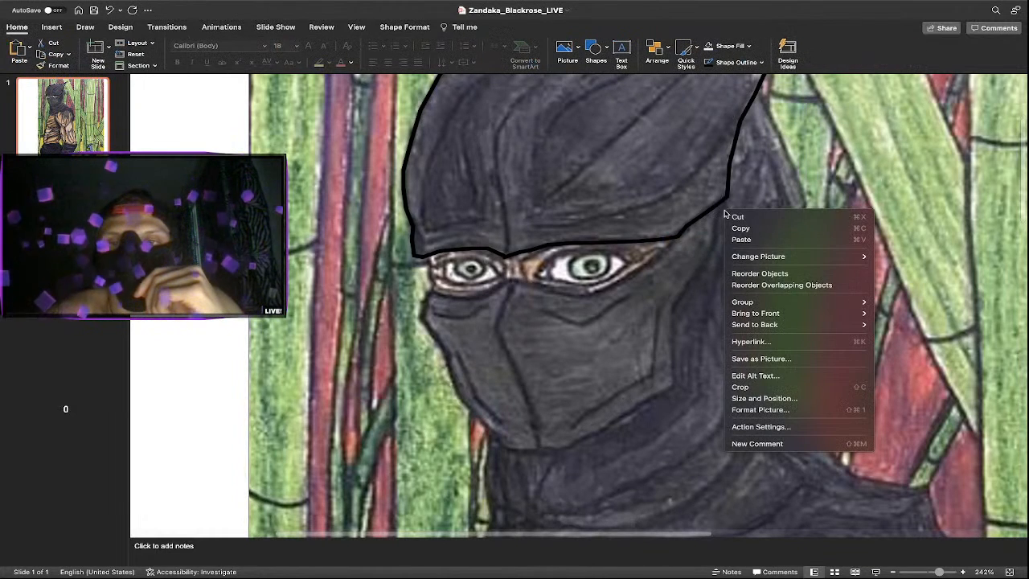
click(715, 261)
right_click(717, 263)
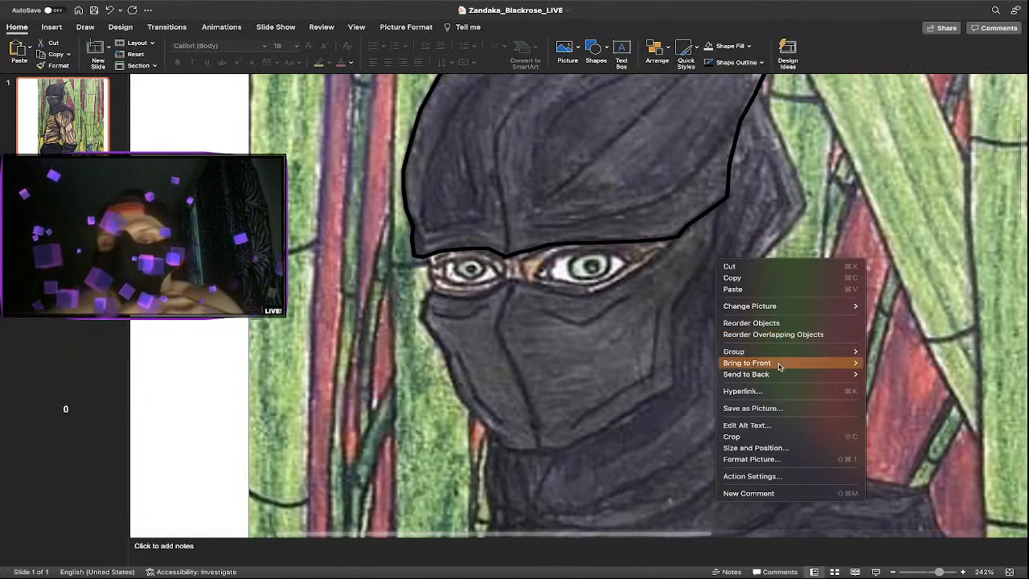
mouse_move(778, 377)
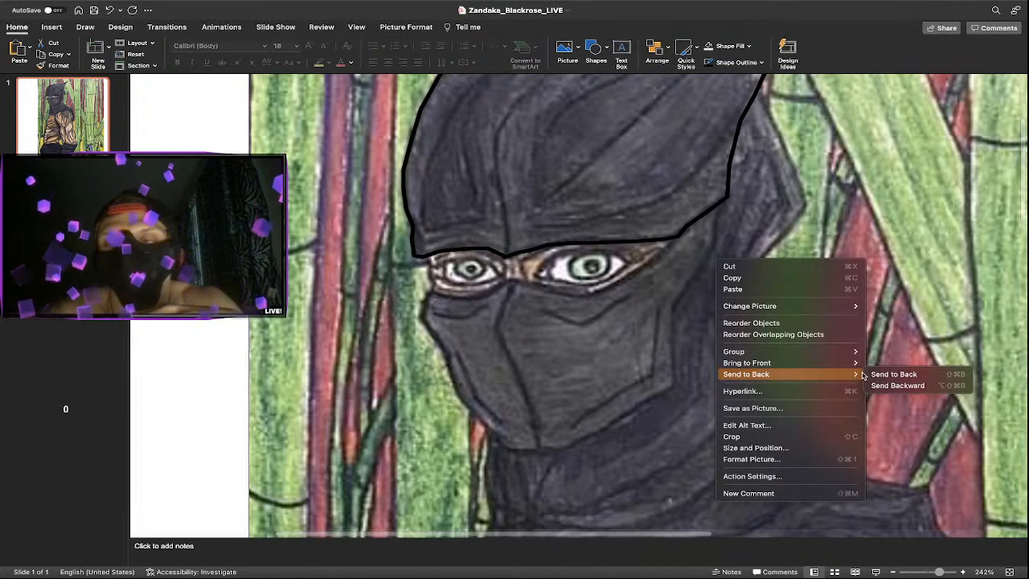
click(893, 374)
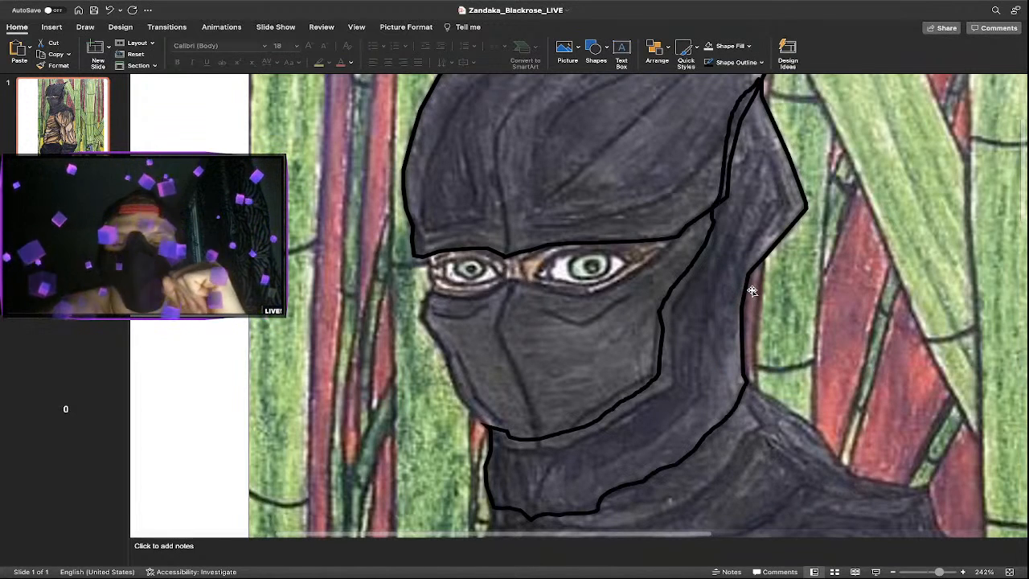
Trace the ninja's face mask, from below the eyes round the chin and up to the hood, as a closed freeform about 2.81" by 3.09".
click(595, 53)
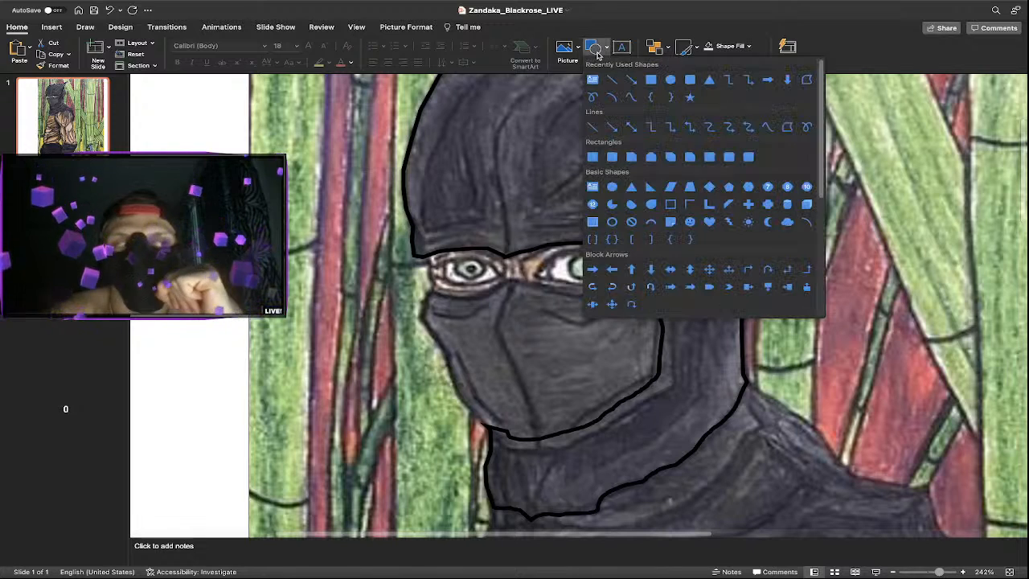
click(805, 81)
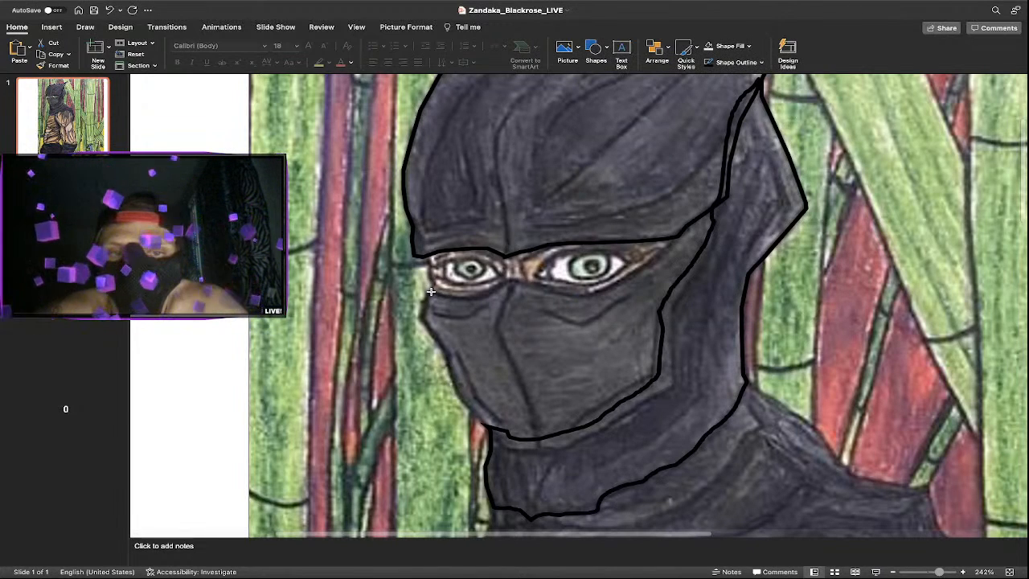
click(596, 50)
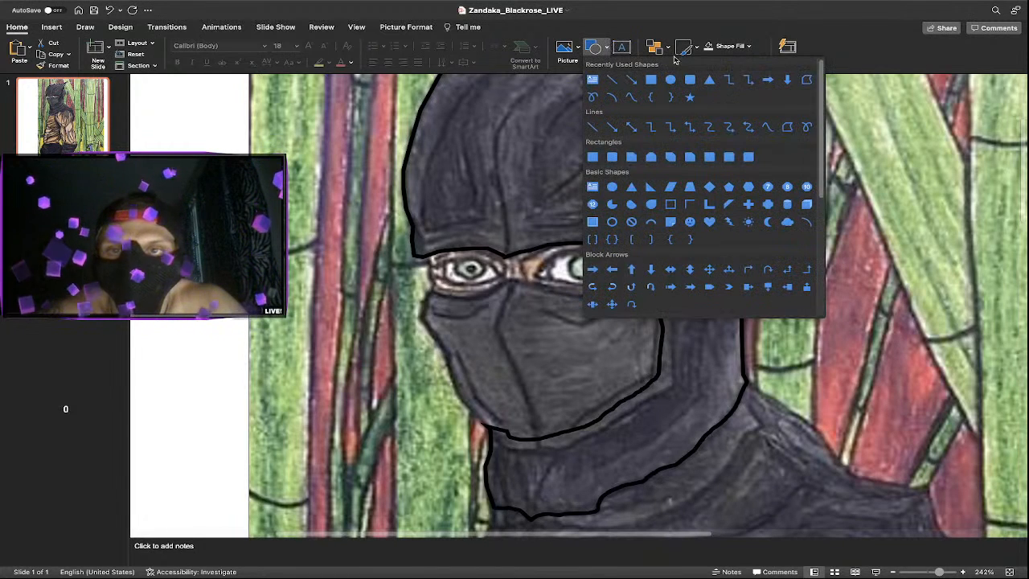
click(766, 130)
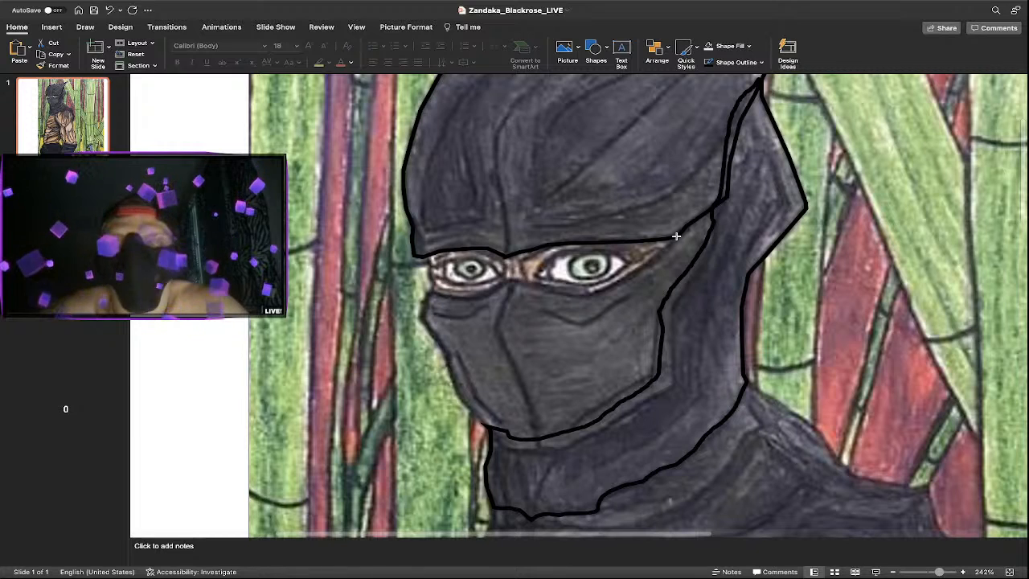
click(676, 236)
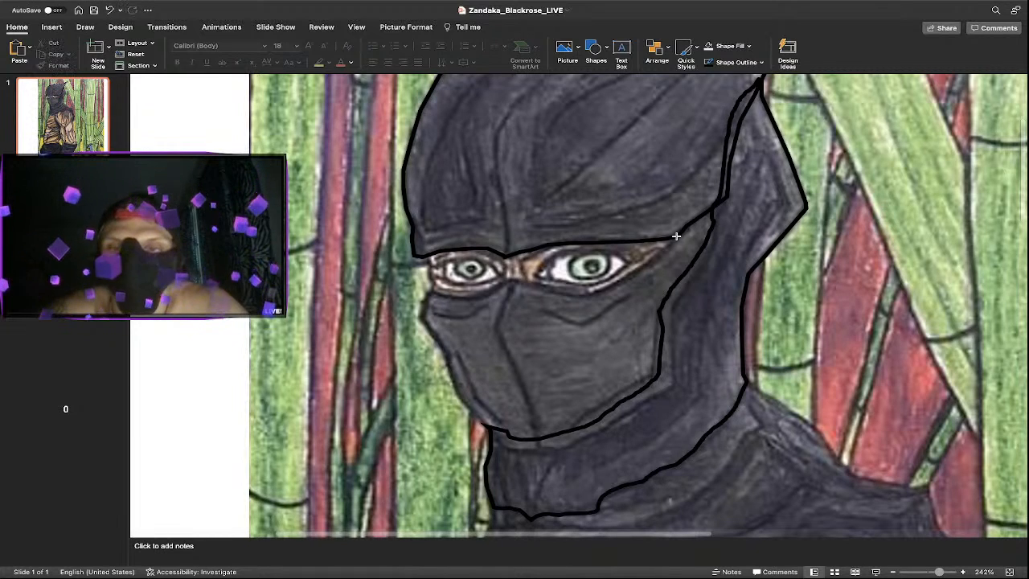
click(646, 265)
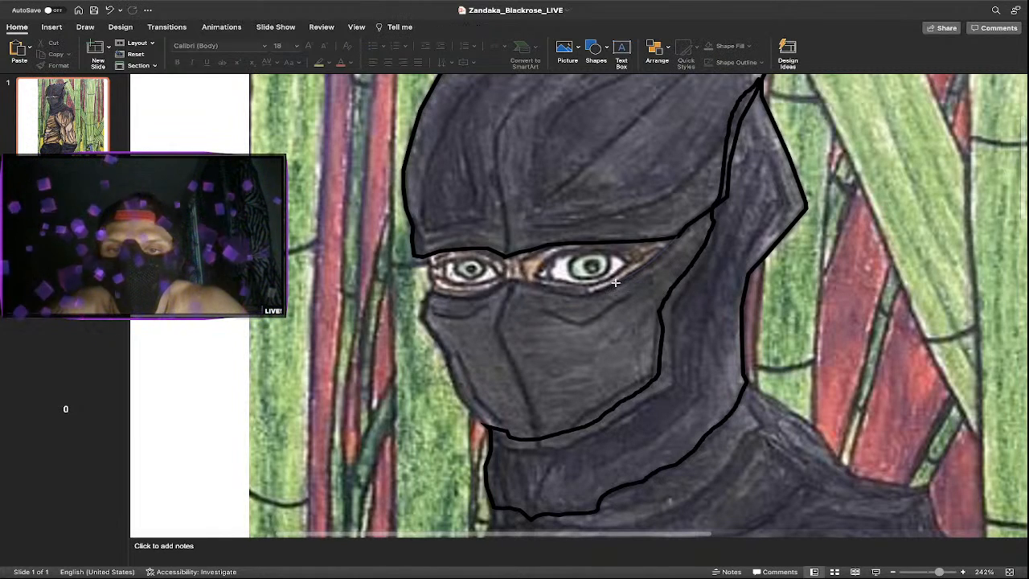
click(615, 283)
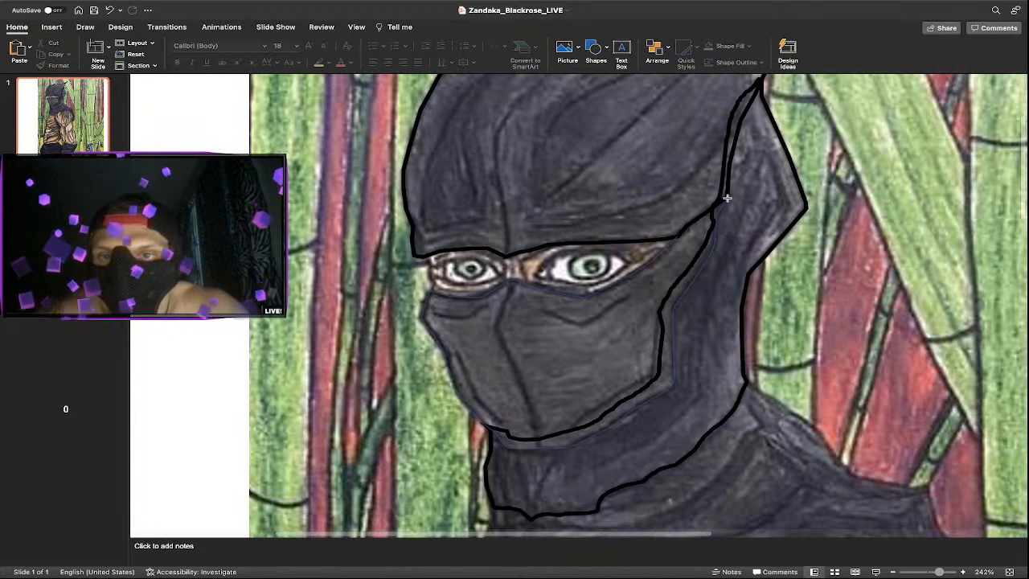
click(681, 233)
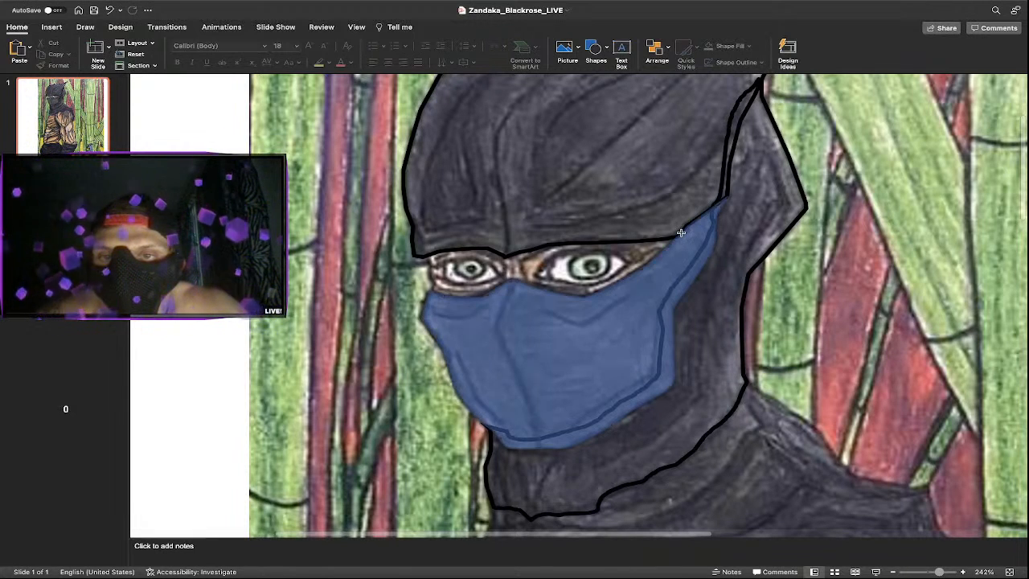
click(703, 236)
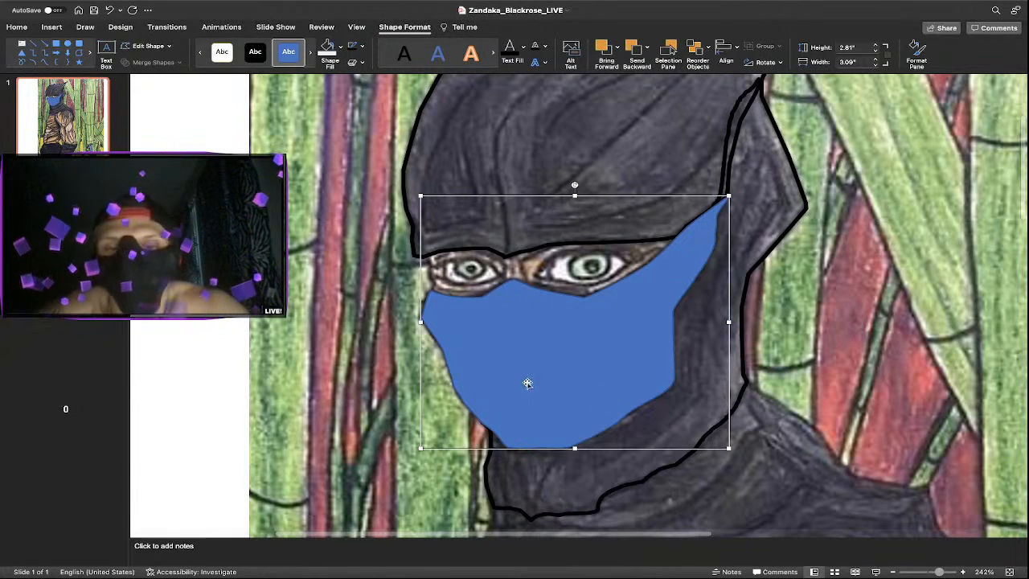
Remove the mask shape's fill and give it a black 3 pt outline.
click(340, 47)
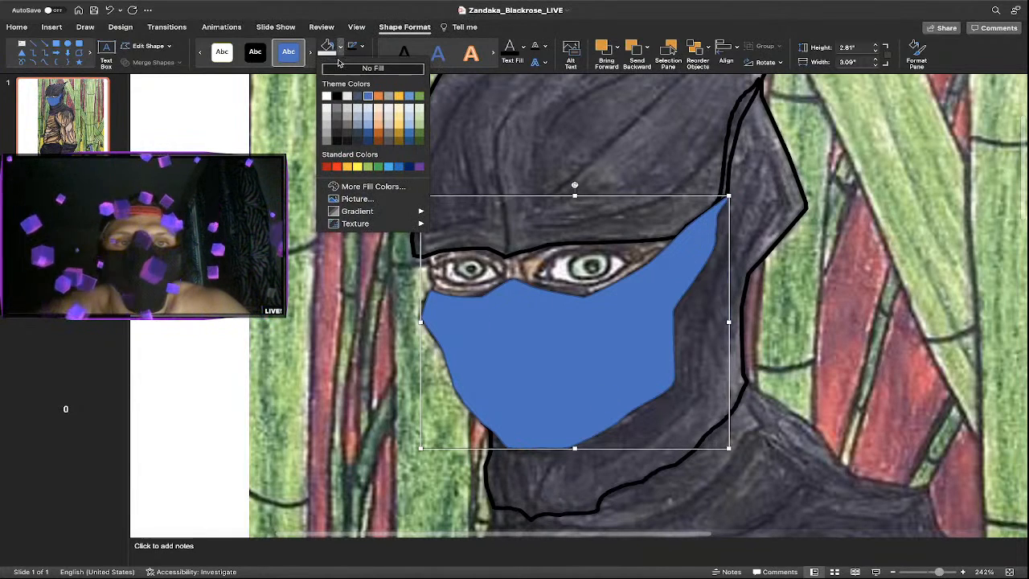
click(346, 69)
click(363, 47)
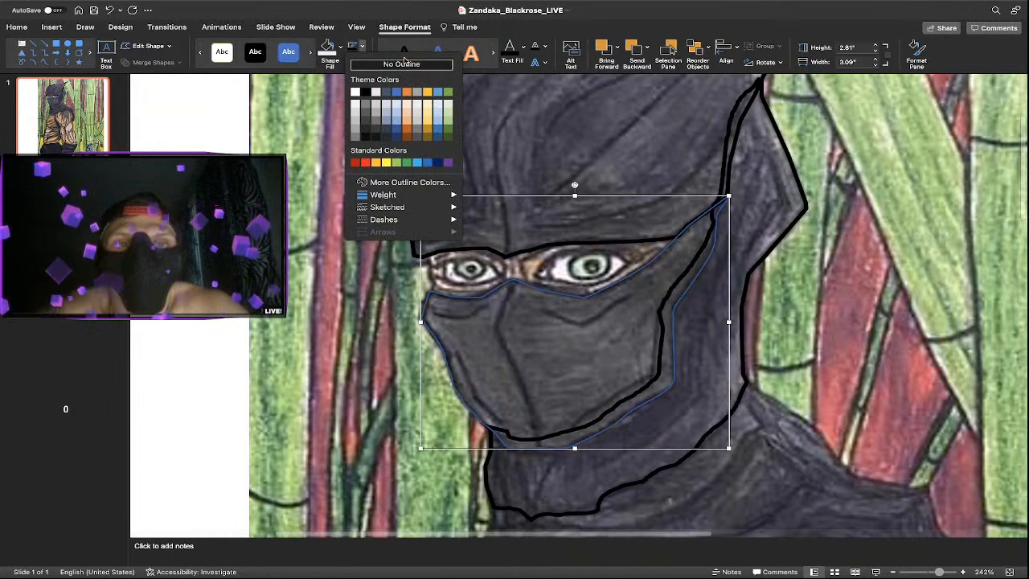
mouse_move(454, 196)
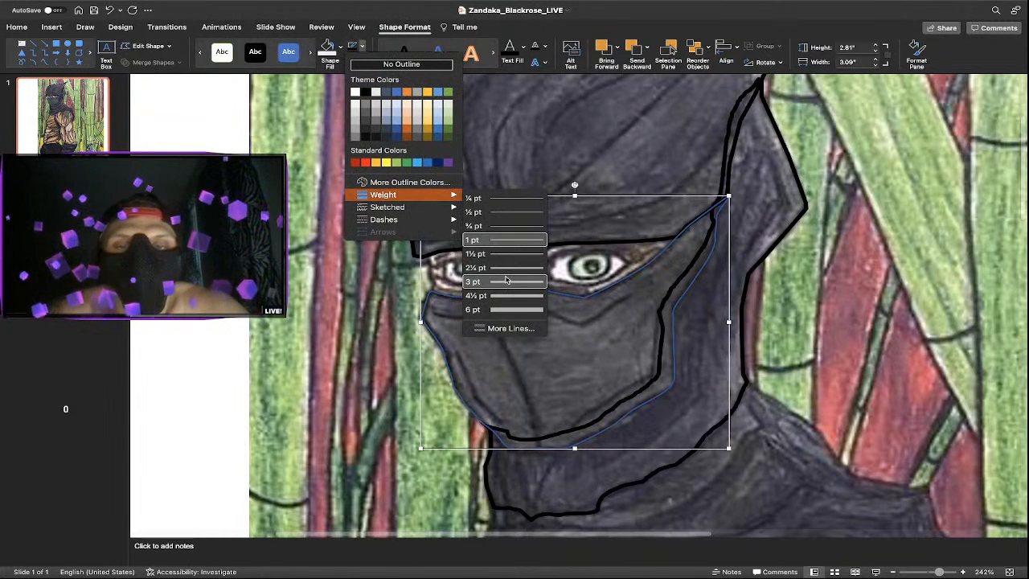
click(476, 268)
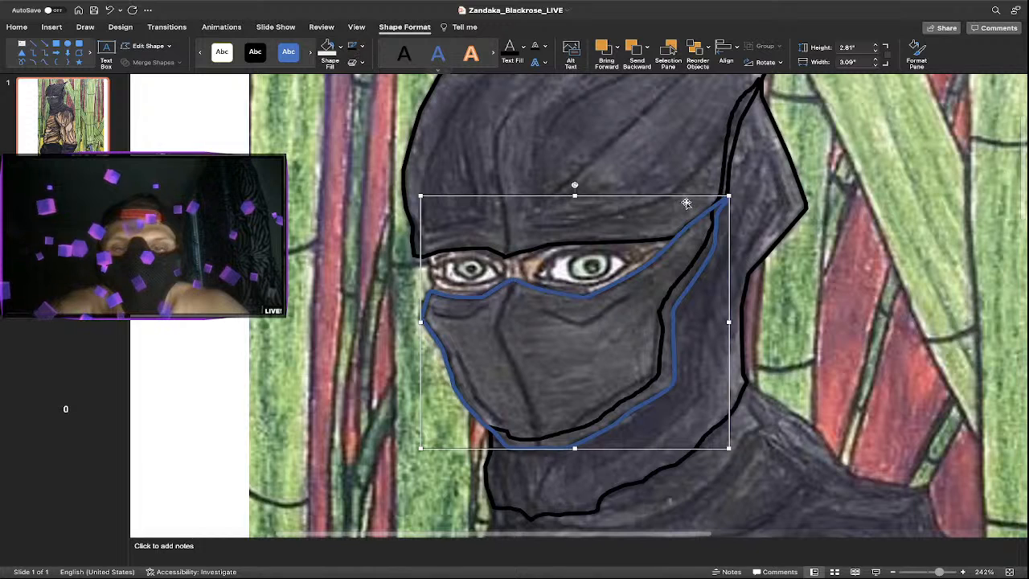
click(352, 46)
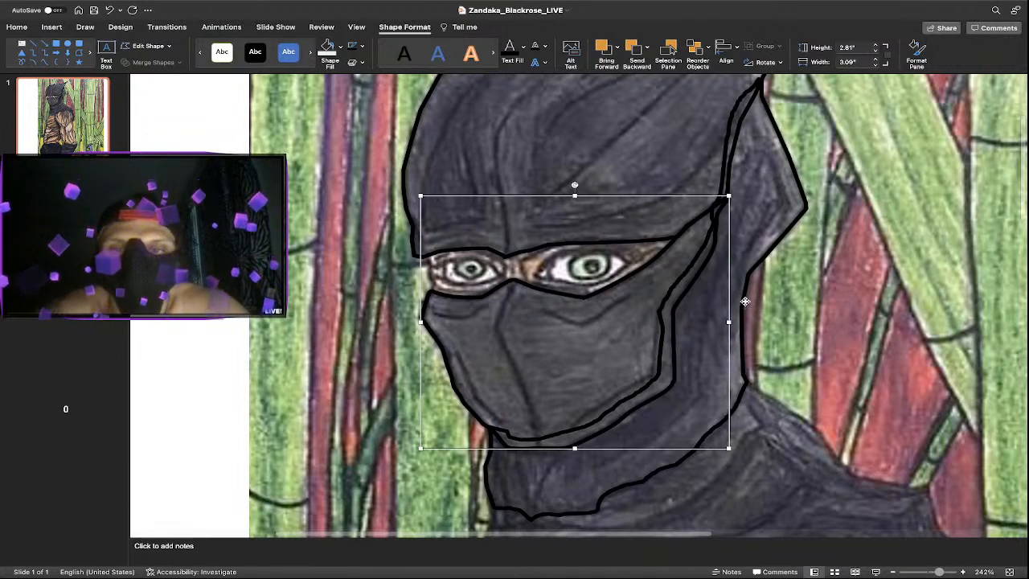
click(727, 242)
Examine the traced hood, mask and neck outlines and the untraced shoulder area beneath them.
scroll(722, 265, down, 4)
scroll(722, 265, up, 3)
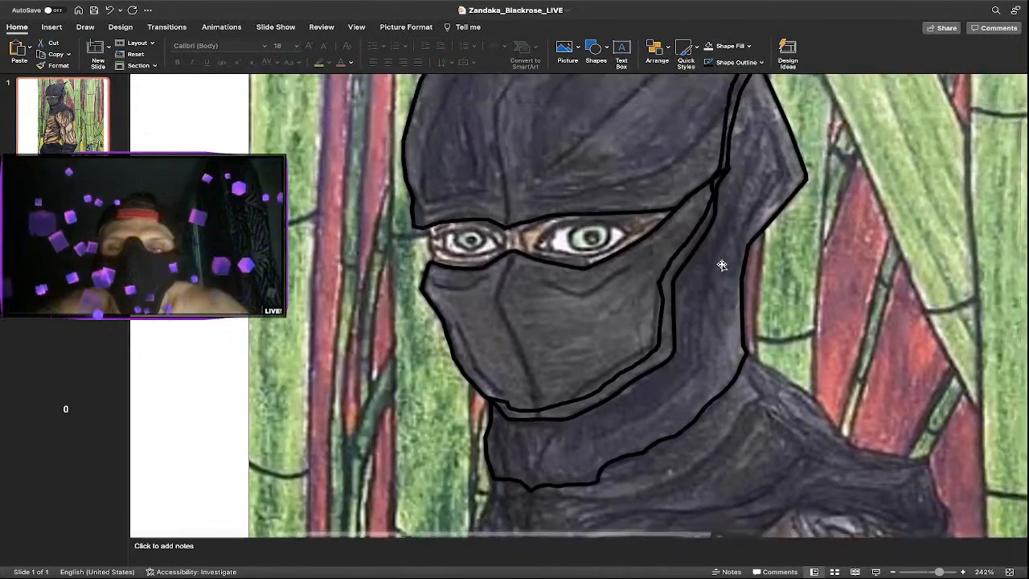
scroll(722, 265, up, 2)
scroll(610, 317, down, 8)
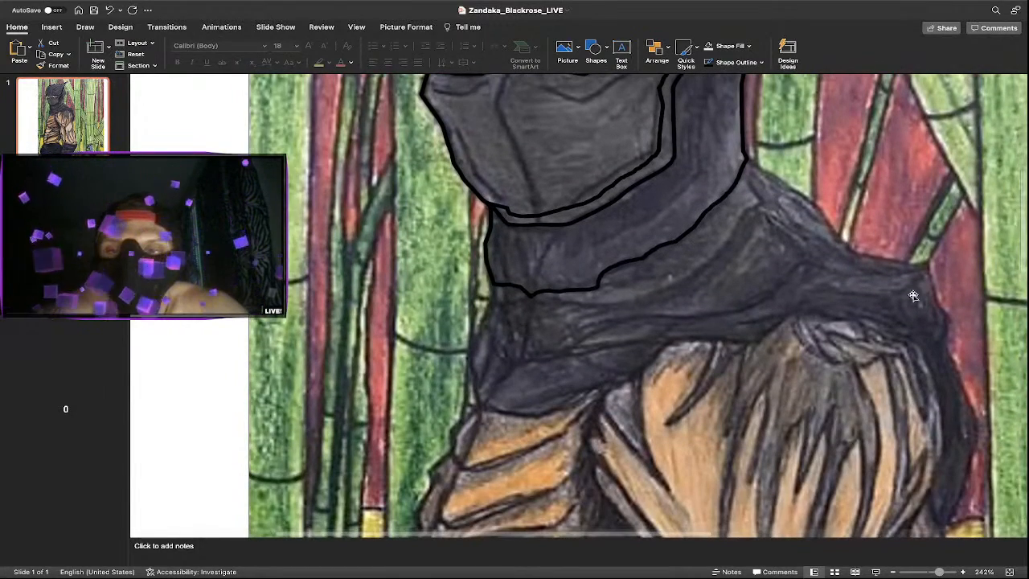
scroll(949, 338, down, 2)
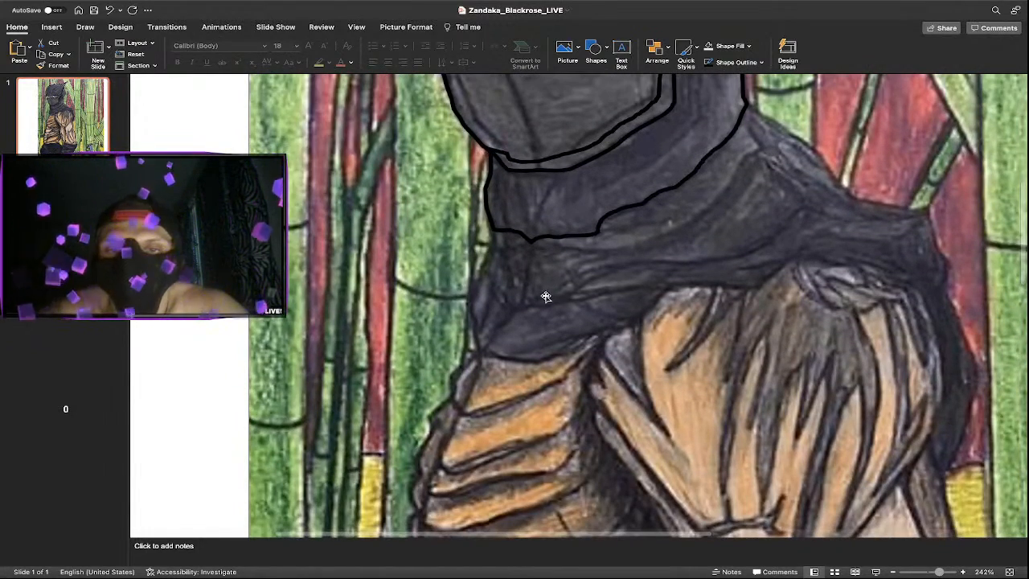
scroll(836, 225, up, 1)
scroll(826, 228, up, 4)
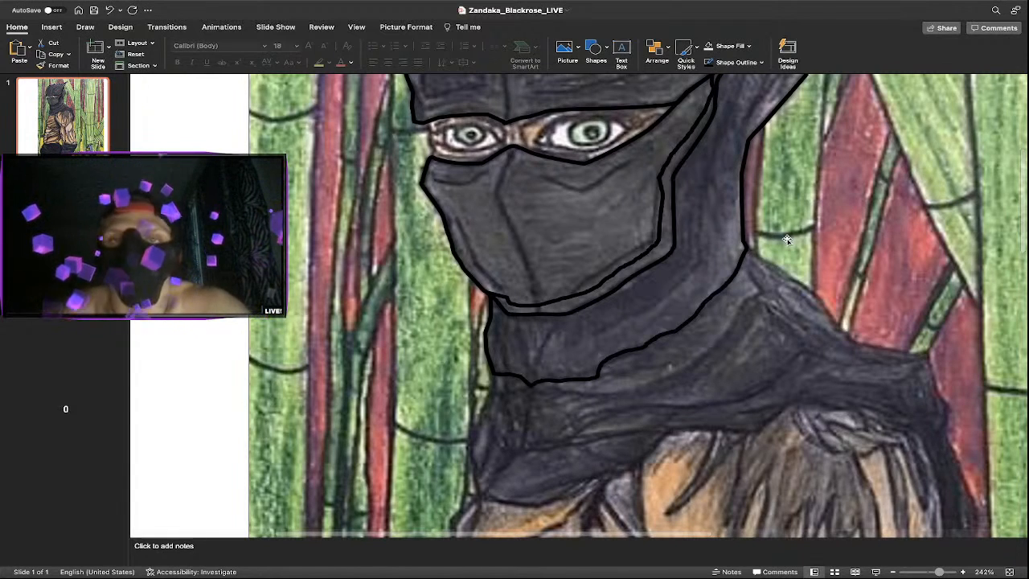
scroll(656, 169, up, 3)
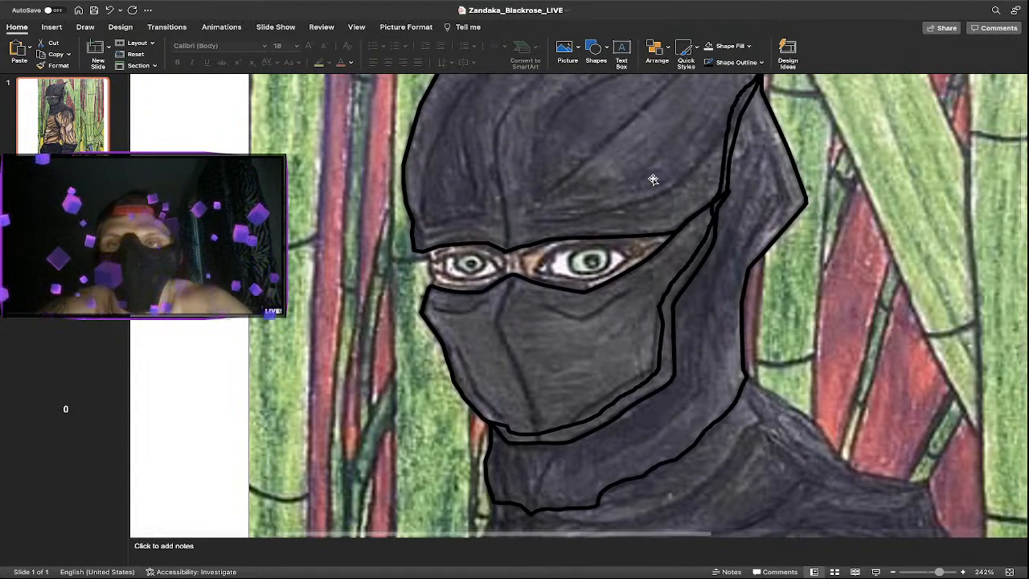
scroll(653, 179, up, 1)
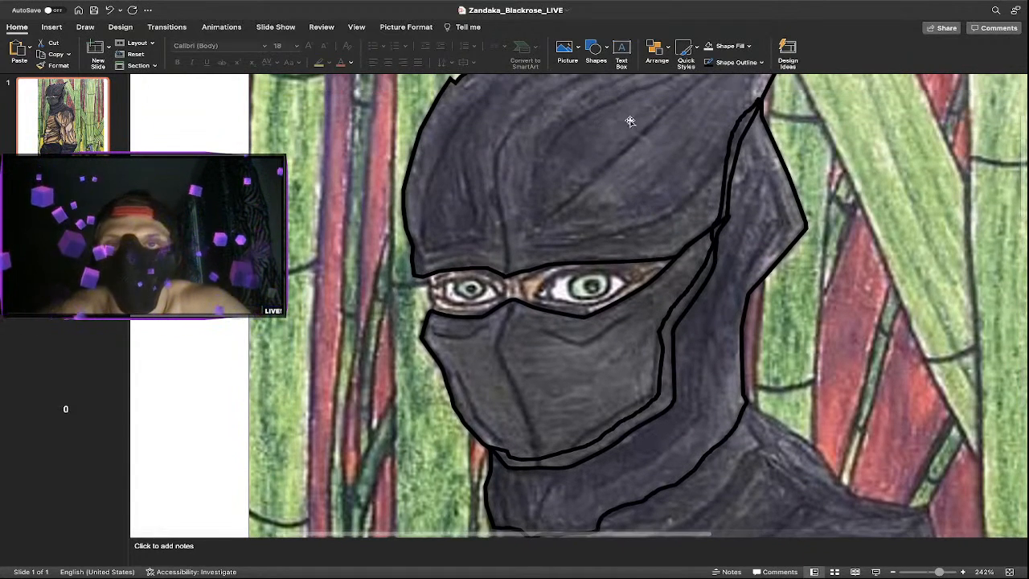
click(605, 50)
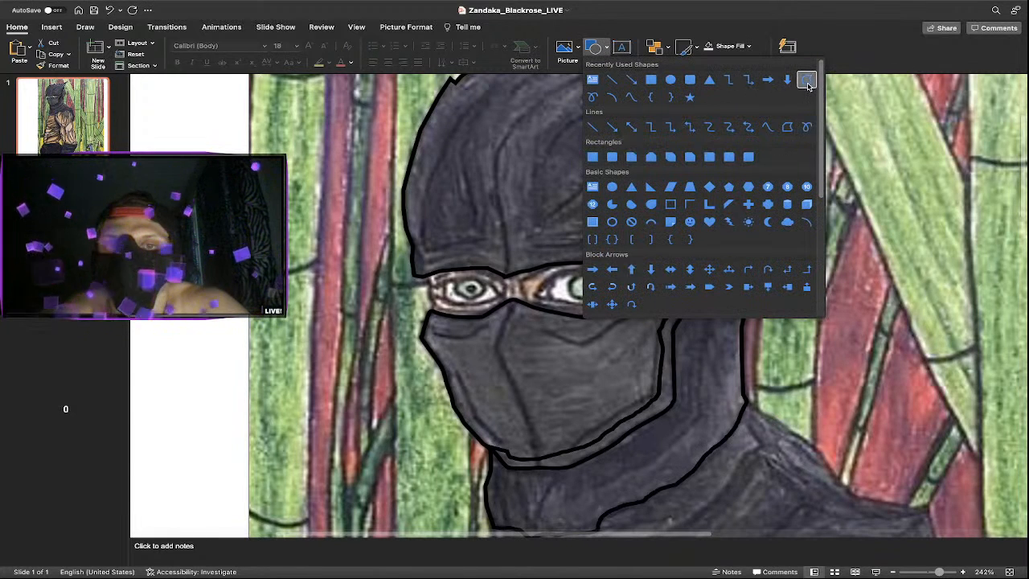
click(807, 130)
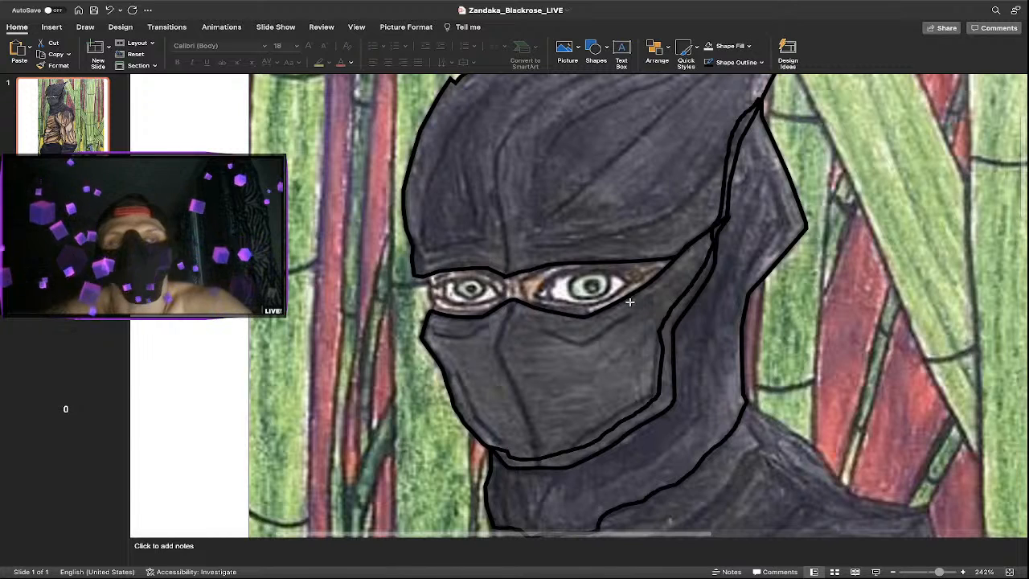
click(426, 276)
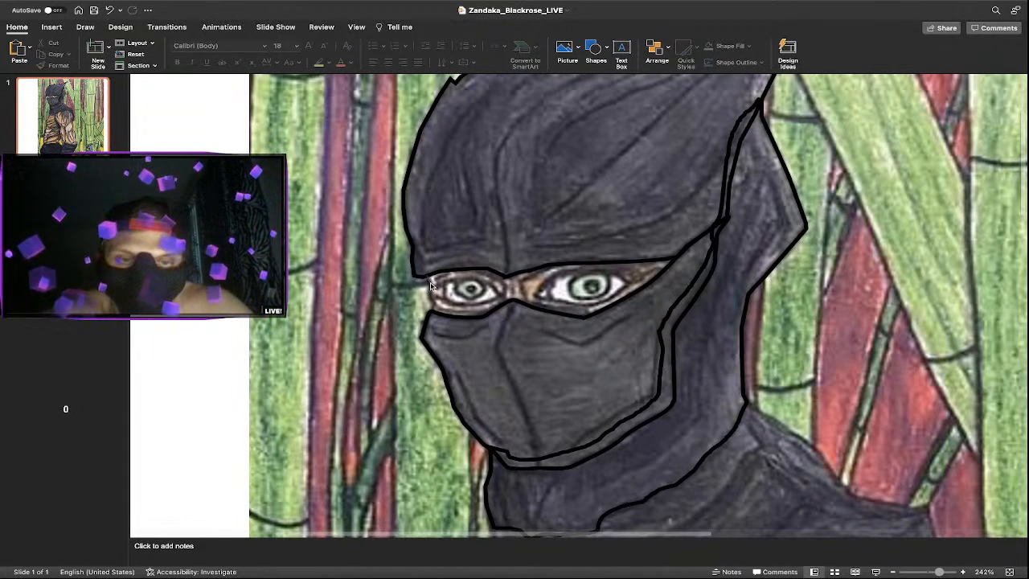
double_click(430, 284)
key(Delete)
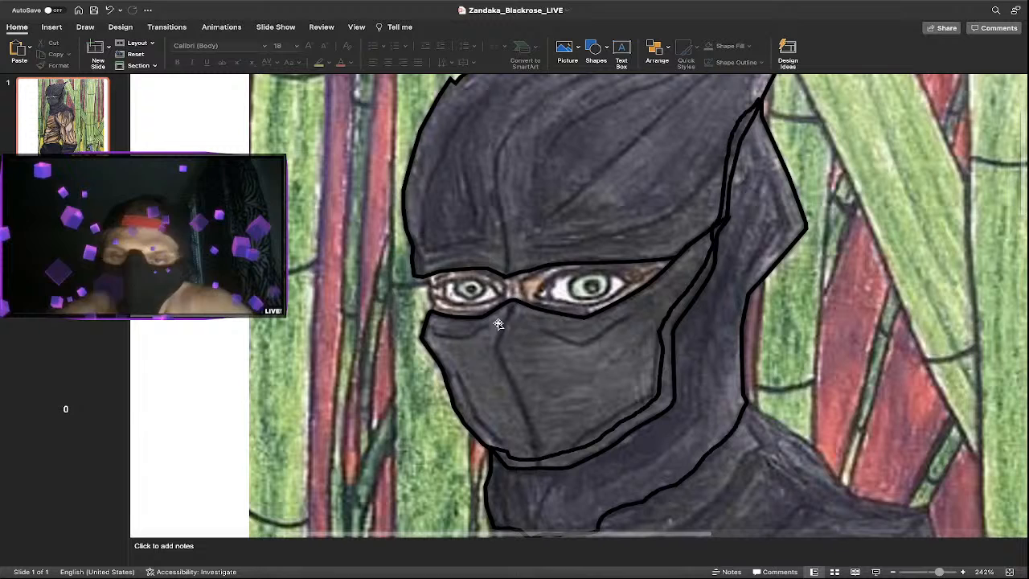
click(653, 283)
right_click(653, 281)
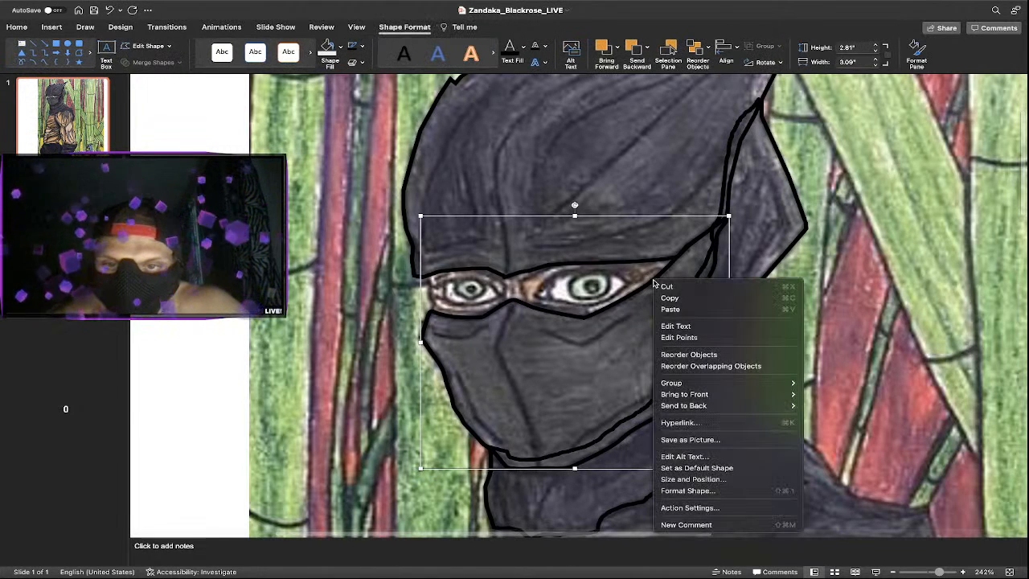
click(671, 267)
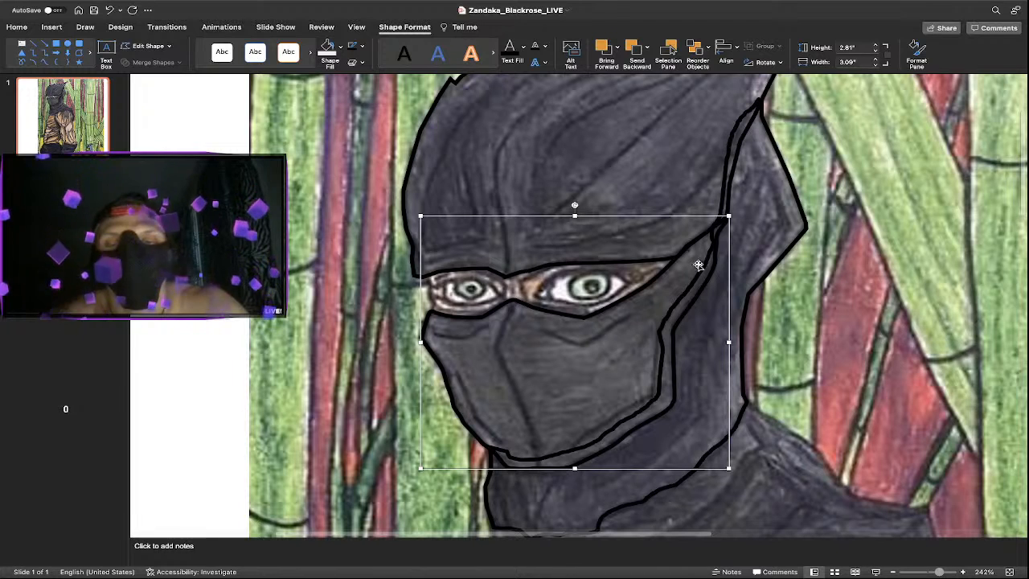
right_click(539, 310)
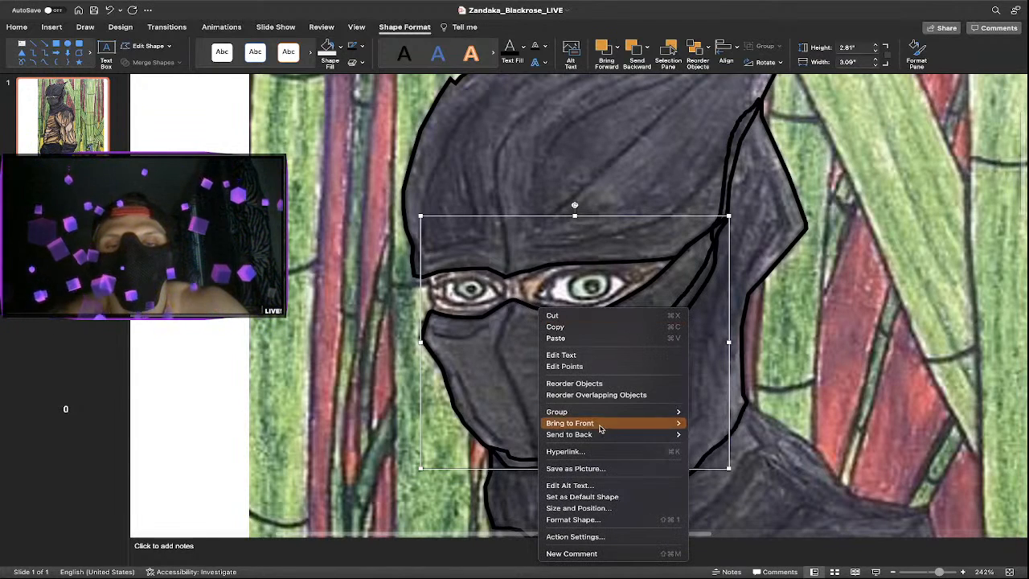
click(43, 26)
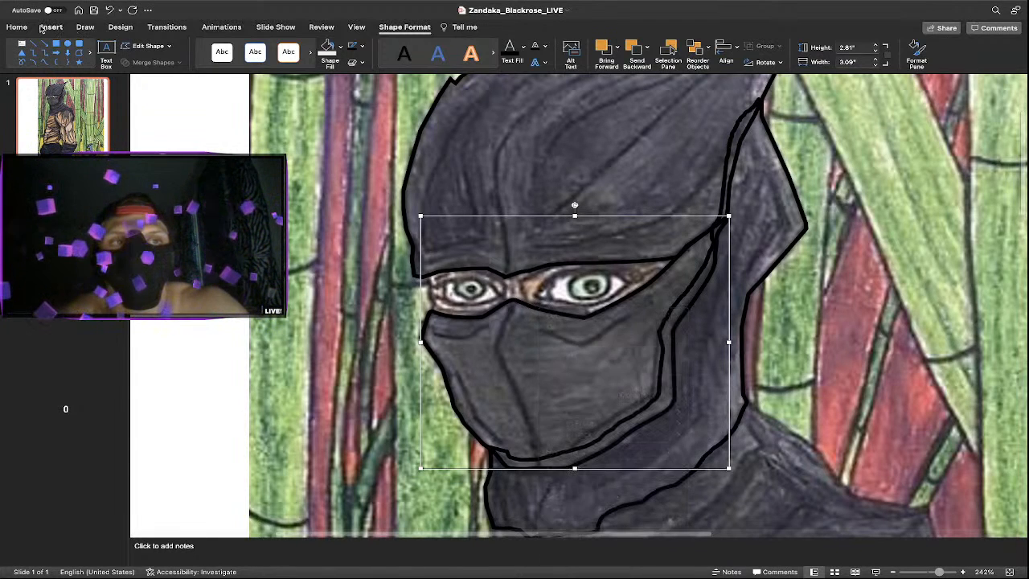
click(25, 27)
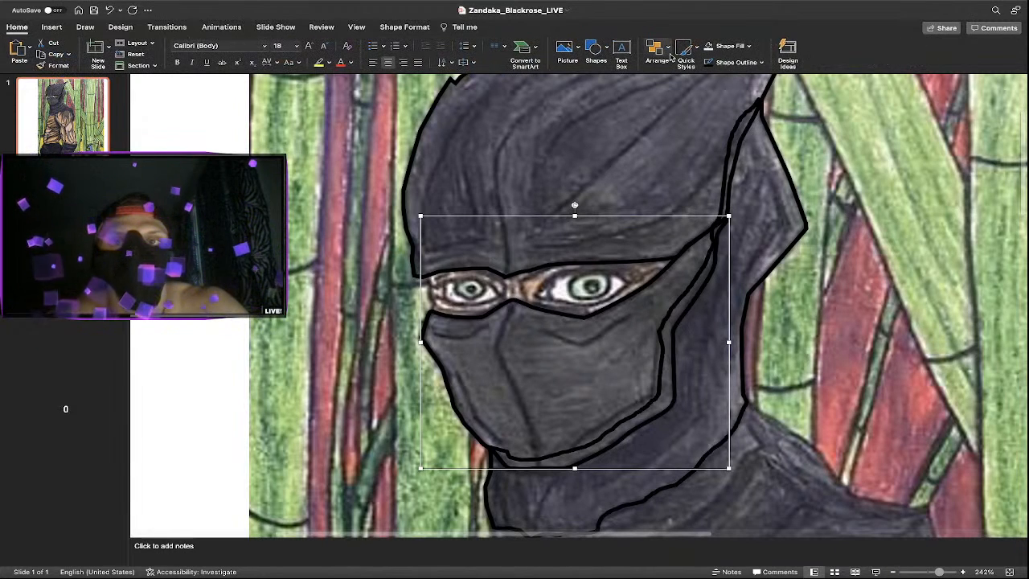
click(671, 56)
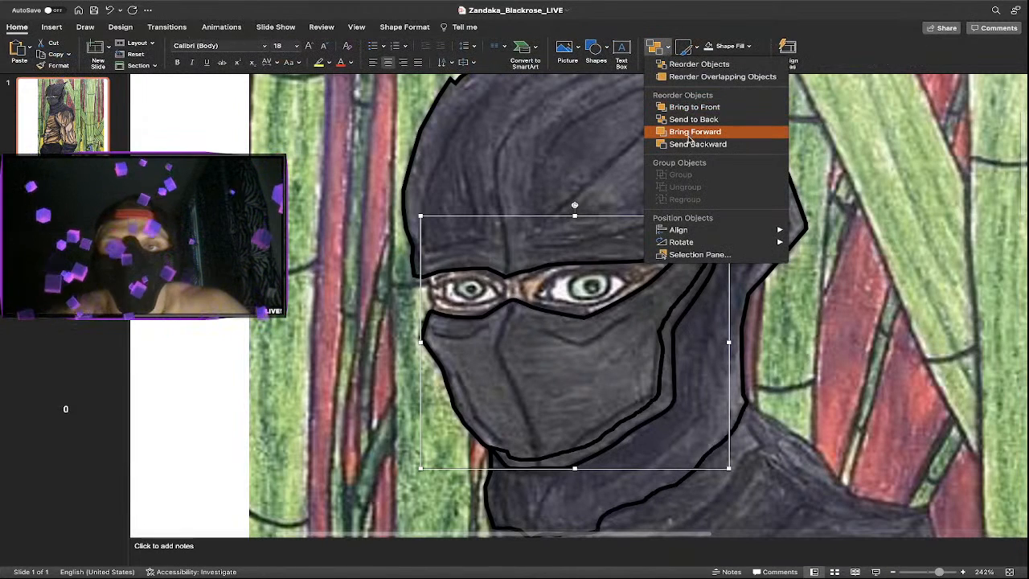
click(692, 119)
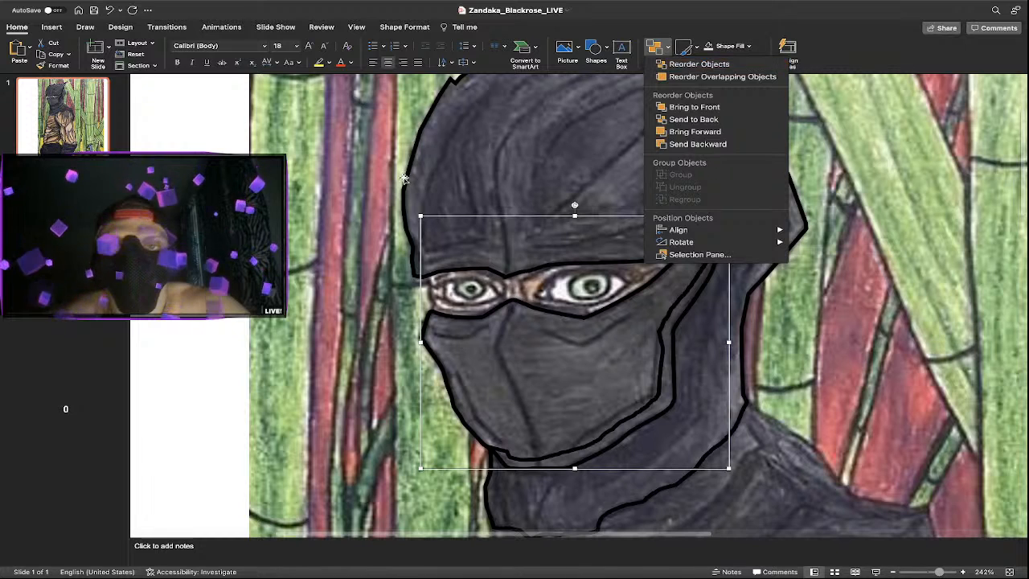
right_click(708, 291)
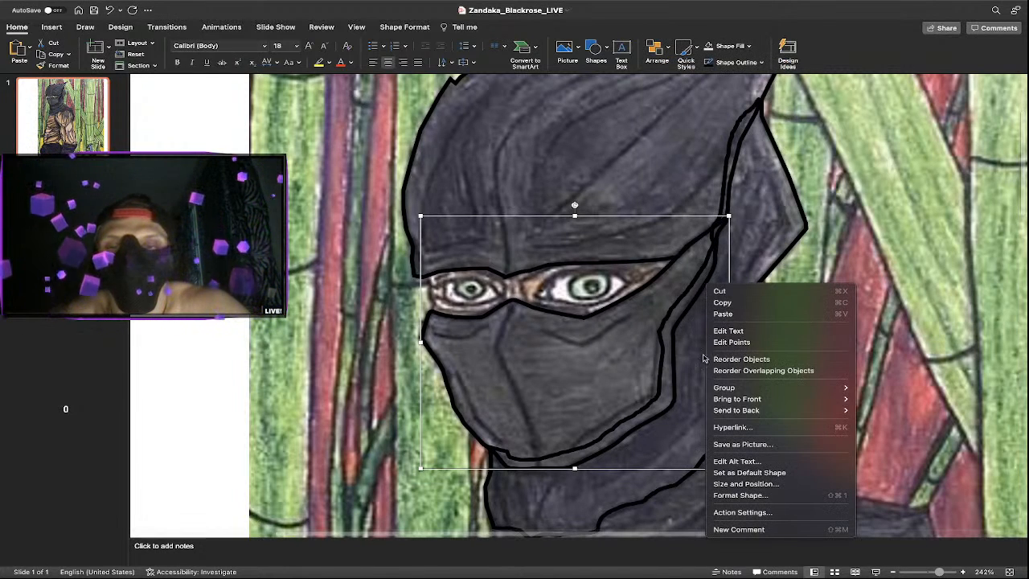
mouse_move(749, 411)
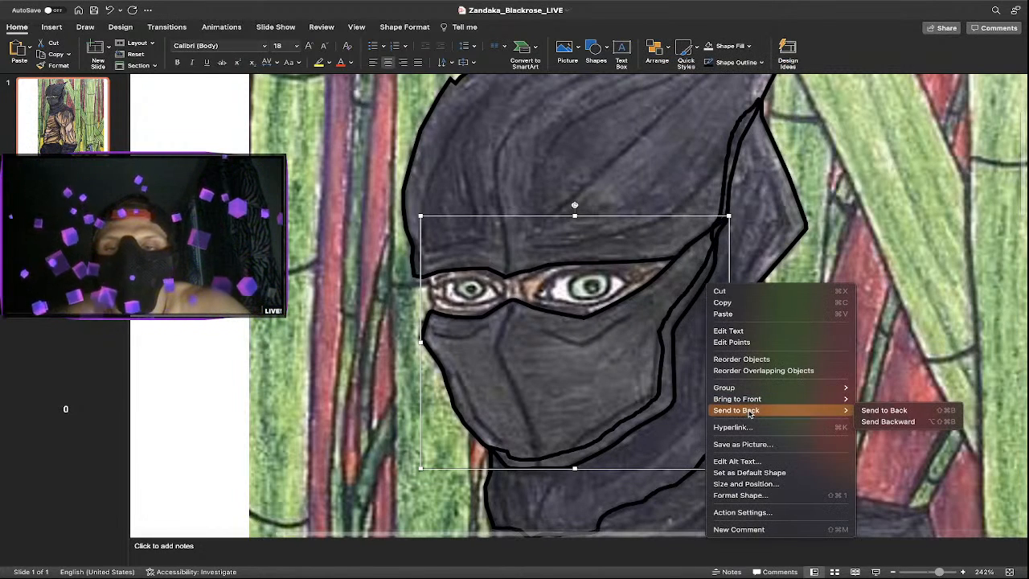
click(573, 347)
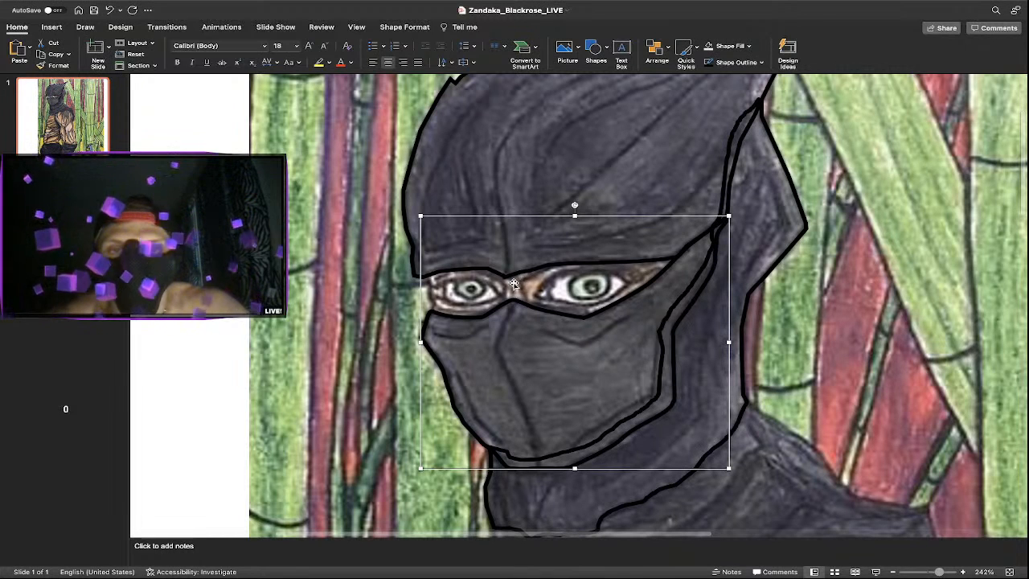
scroll(666, 234, down, 1)
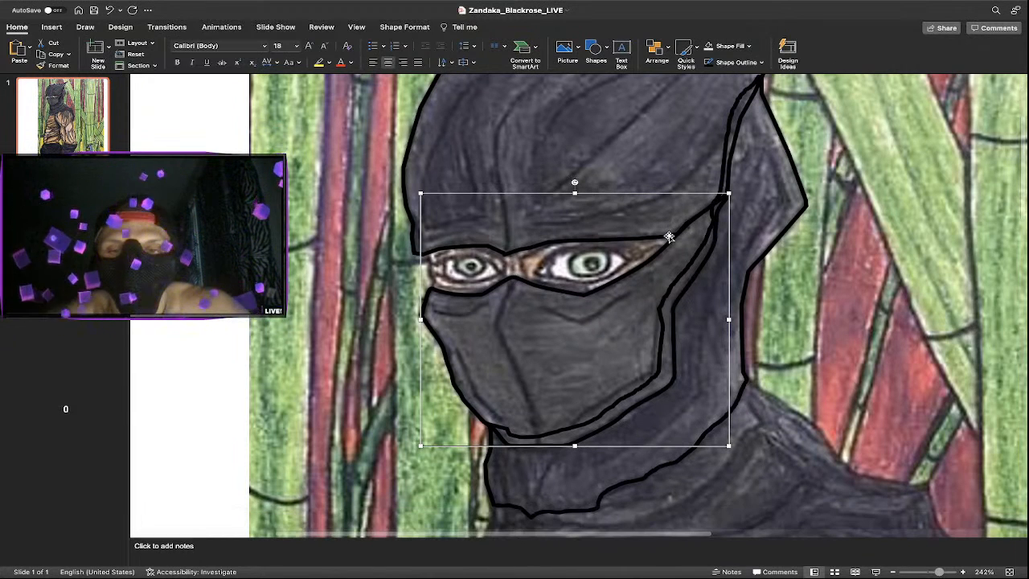
Trace the ninja's whole eye opening, between the hood and the mask, as a closed freeform about 0.74" high and 2.56" wide.
click(596, 51)
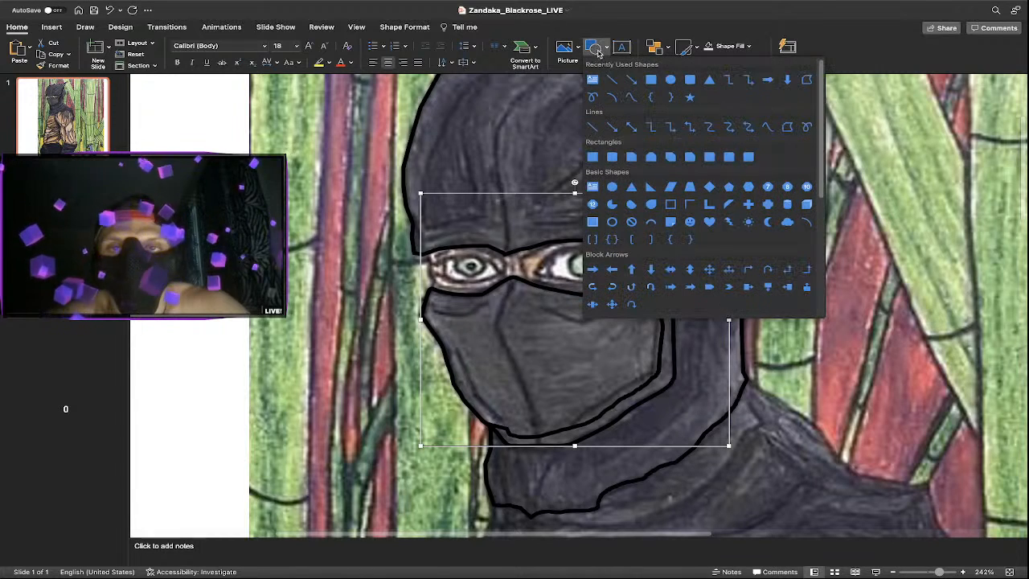
click(786, 80)
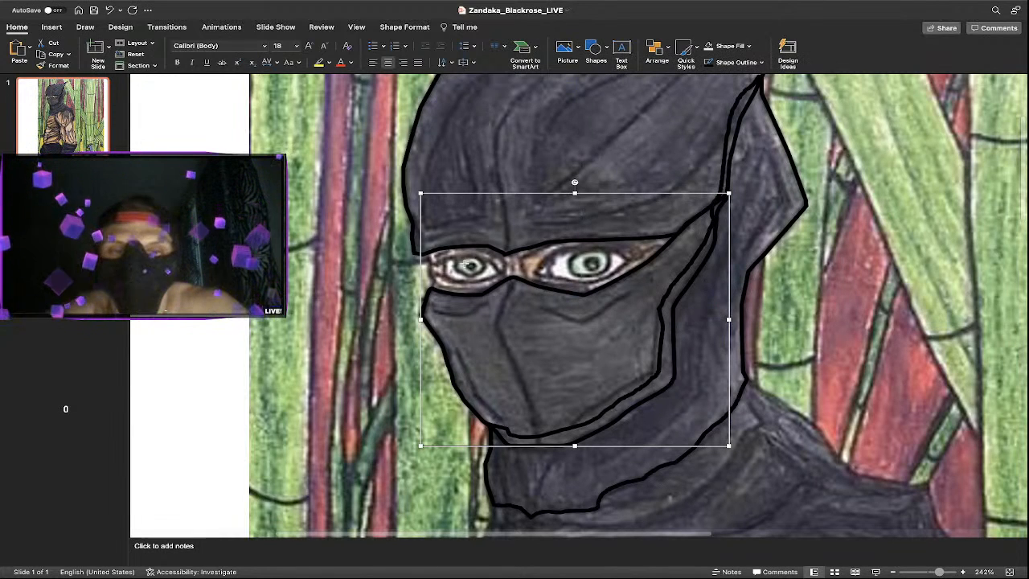
click(429, 255)
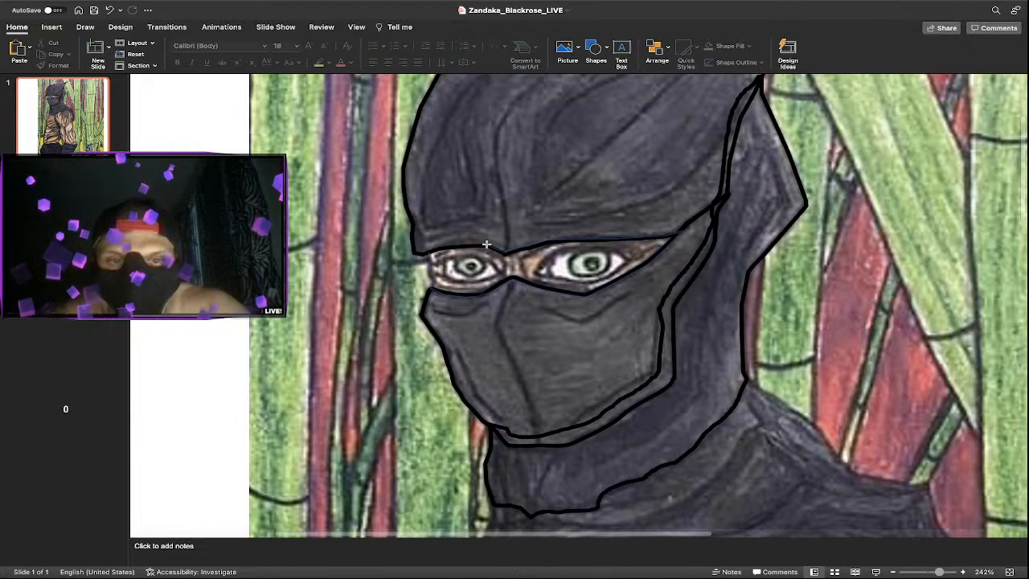
click(428, 247)
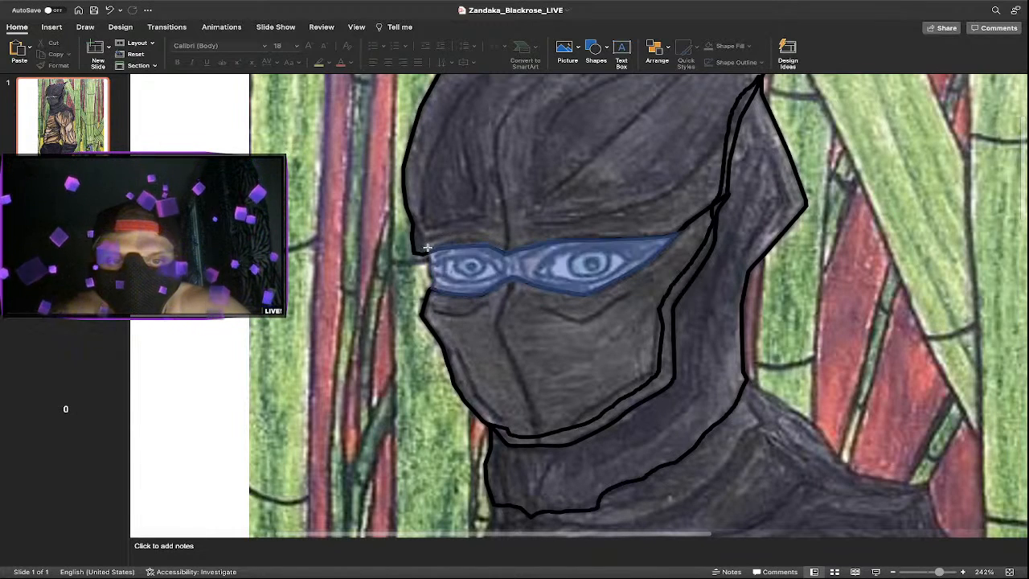
Send the eye-opening shape to the back, and send the ninja picture to the back behind it.
right_click(594, 264)
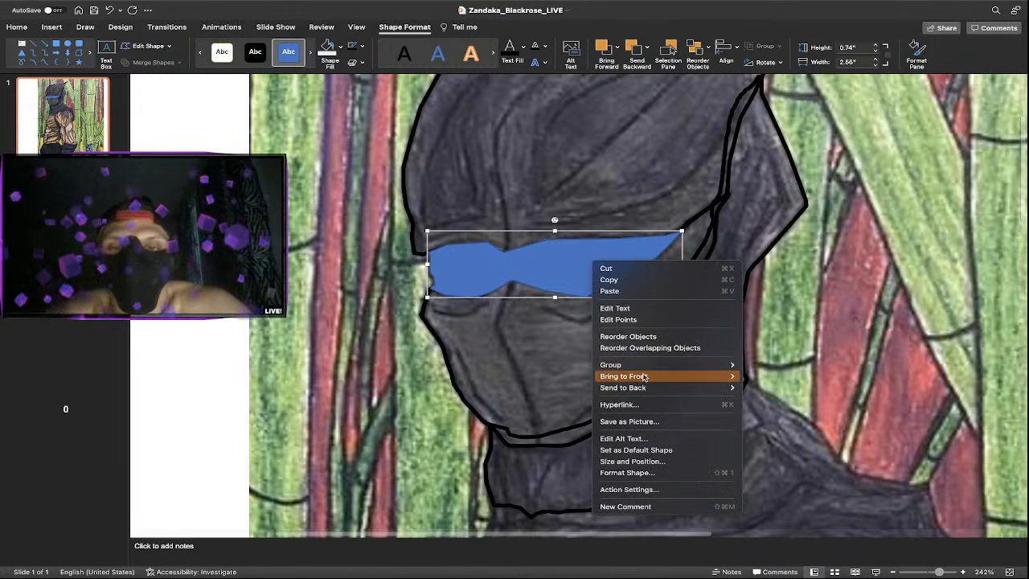
mouse_move(653, 388)
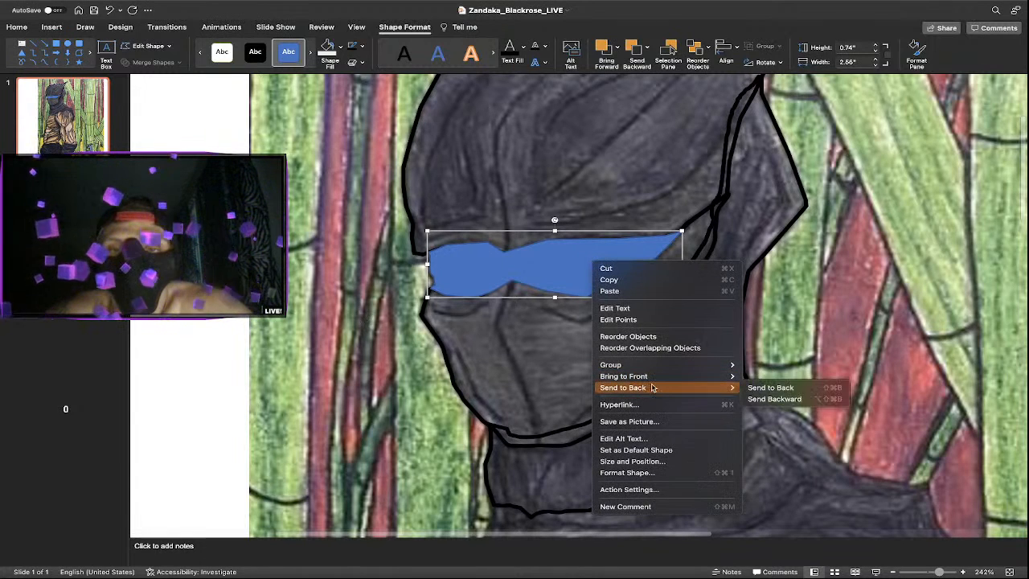
click(770, 387)
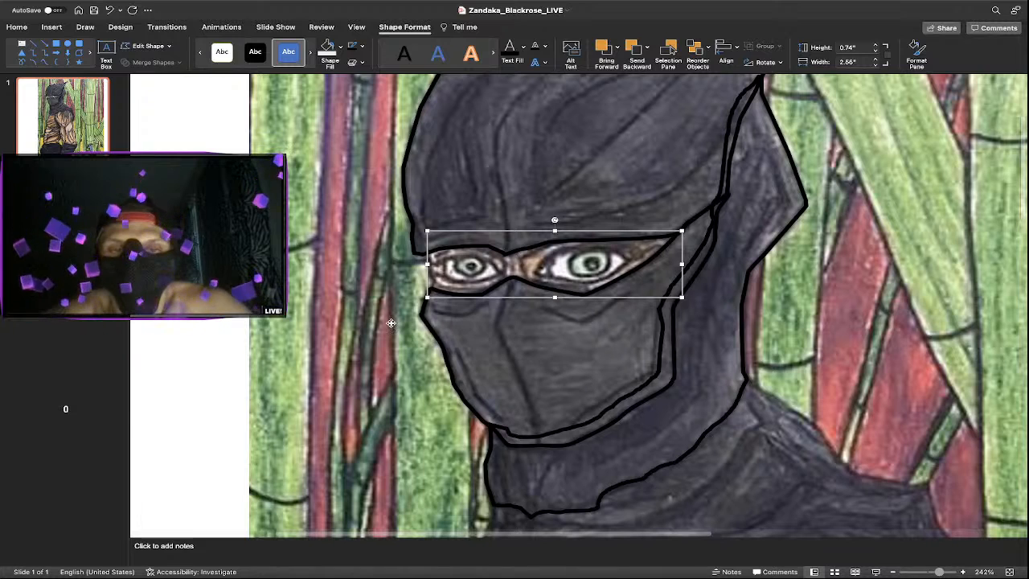
right_click(392, 323)
mouse_move(449, 437)
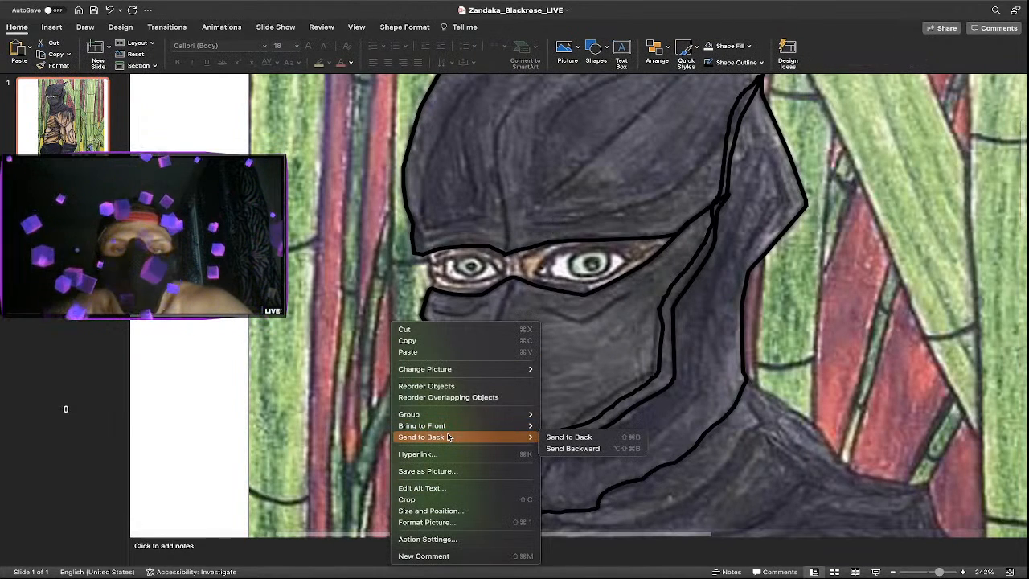
click(554, 440)
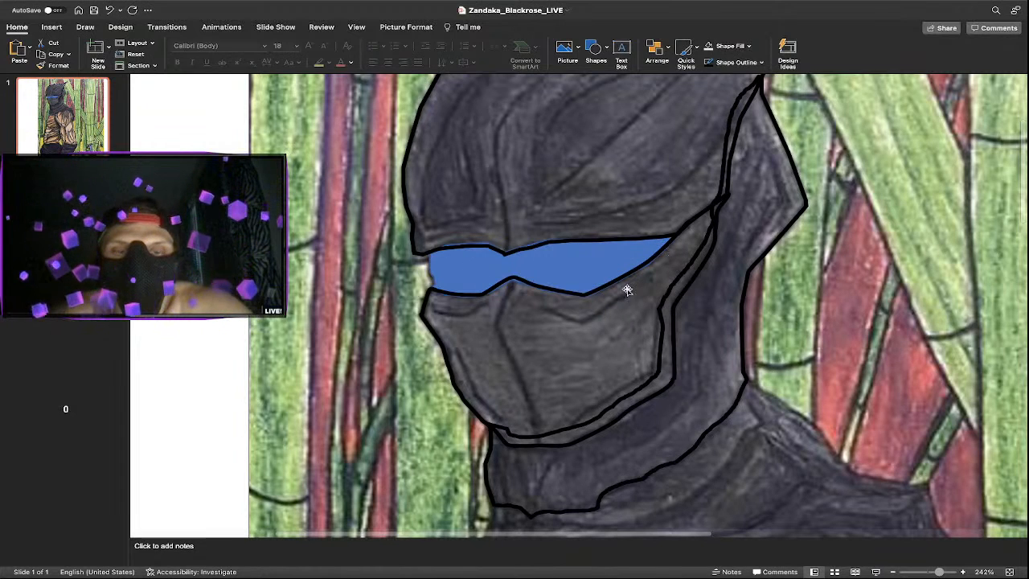
Remove the eye-opening shape's fill, give it a black 3 pt outline and deselect it.
click(565, 256)
click(405, 26)
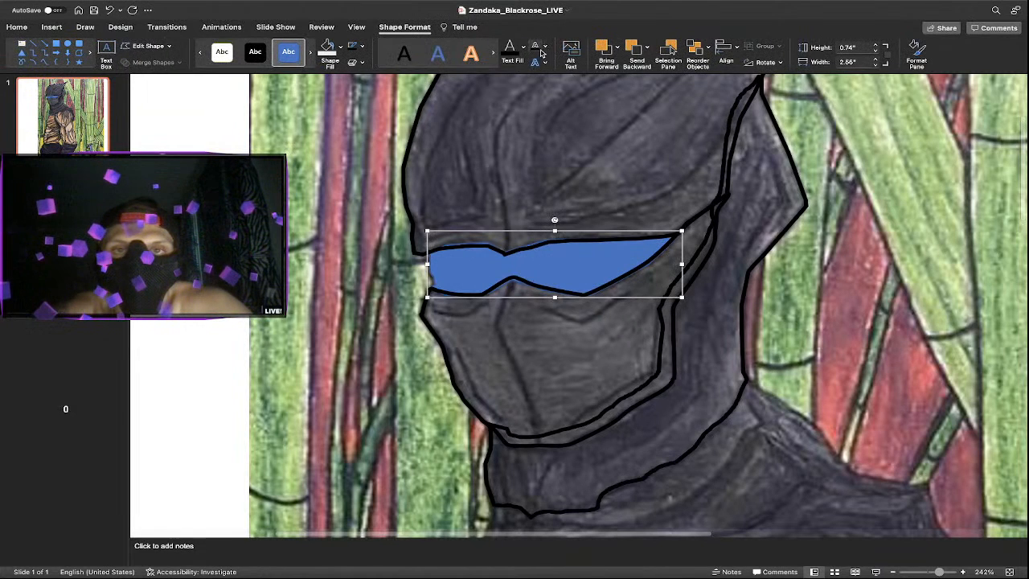
click(340, 46)
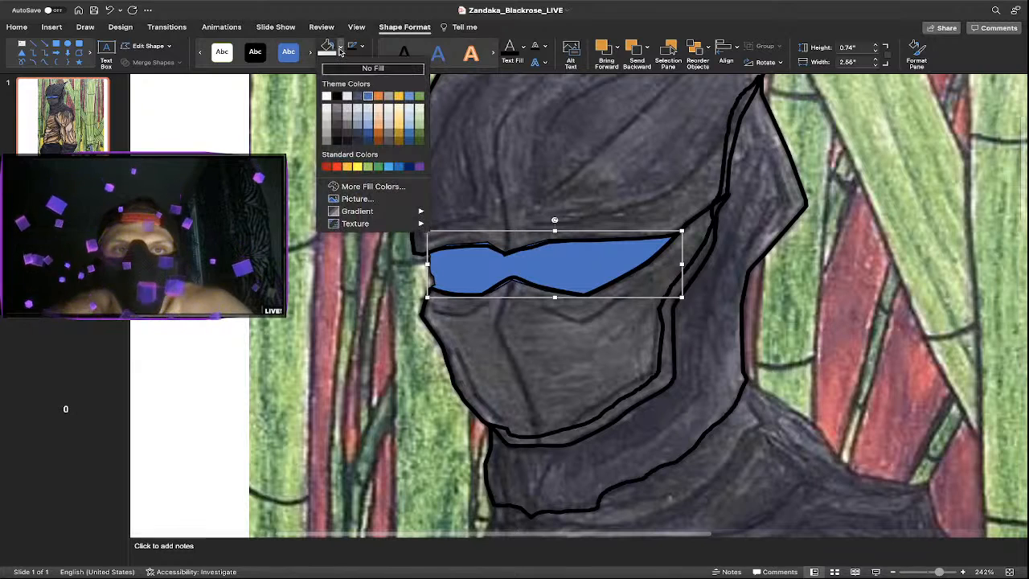
click(344, 70)
click(361, 46)
mouse_move(383, 194)
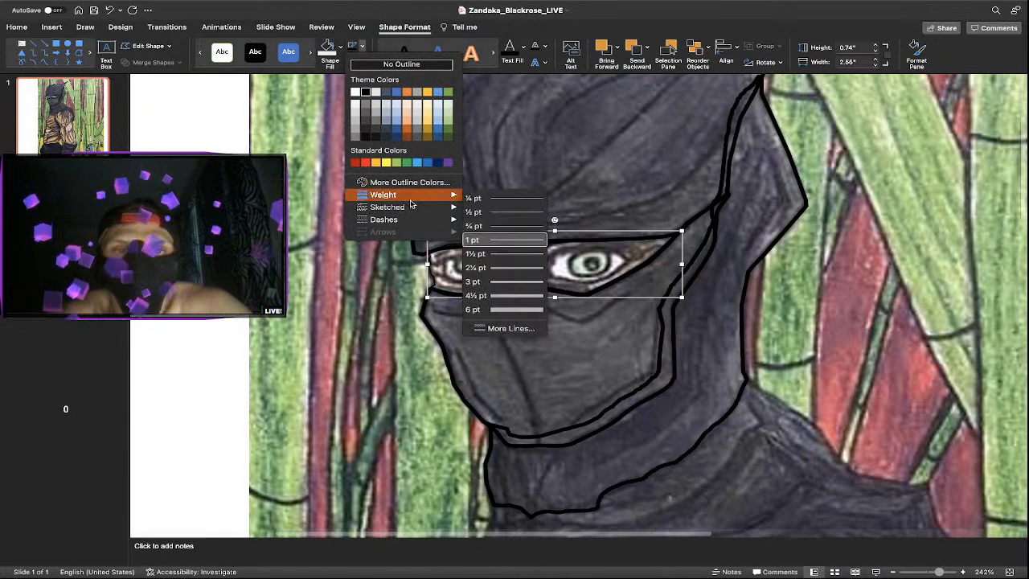
click(525, 268)
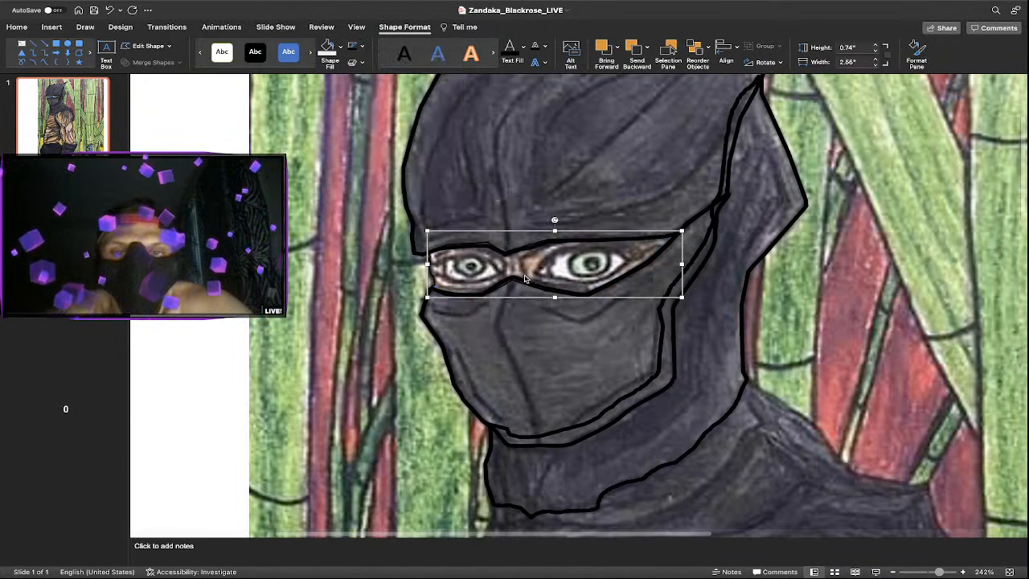
click(732, 278)
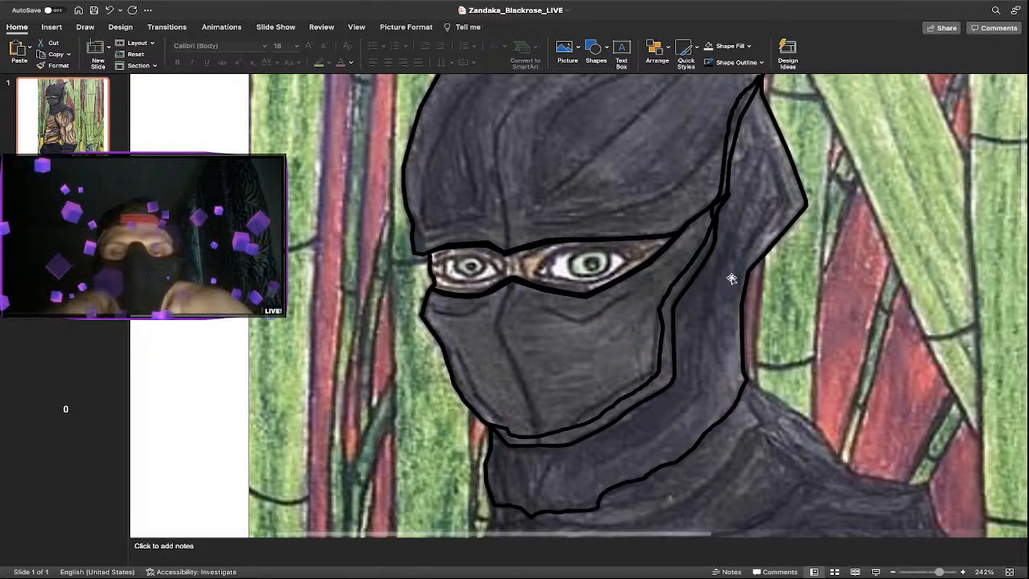
Trace the ninja's larger eye as a closed freeform about 0.4" high and 0.91" wide.
click(596, 52)
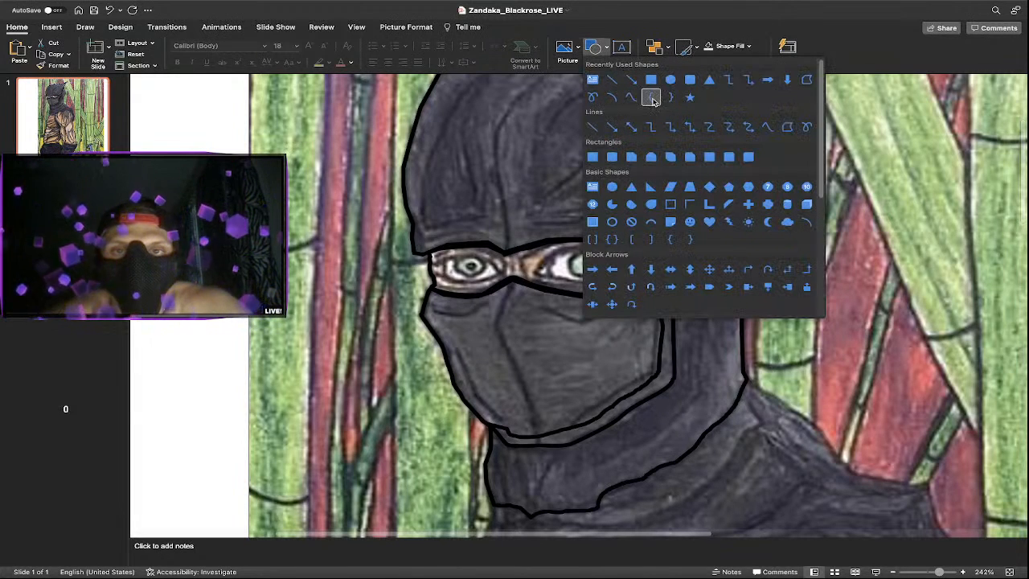
click(806, 79)
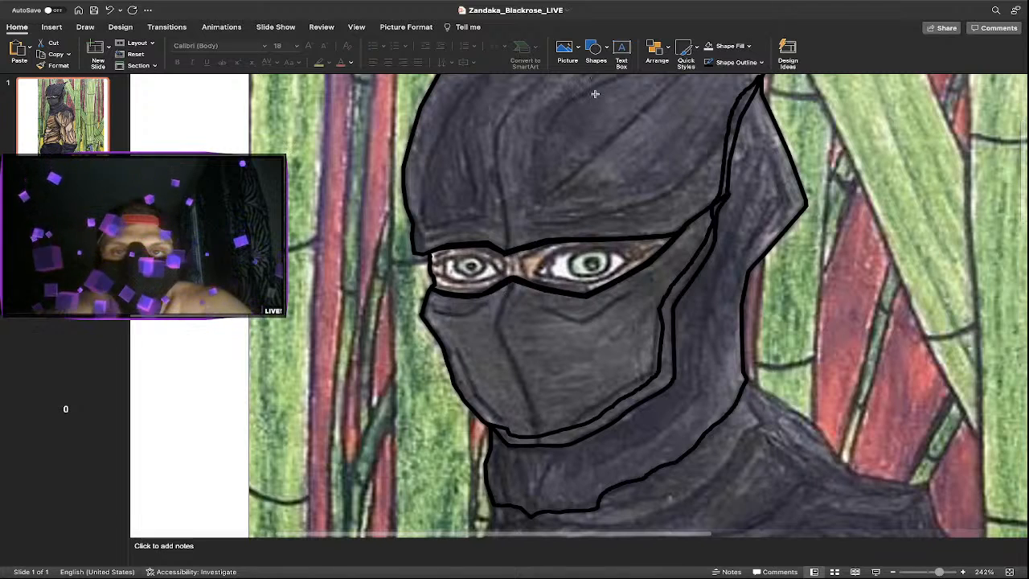
click(609, 53)
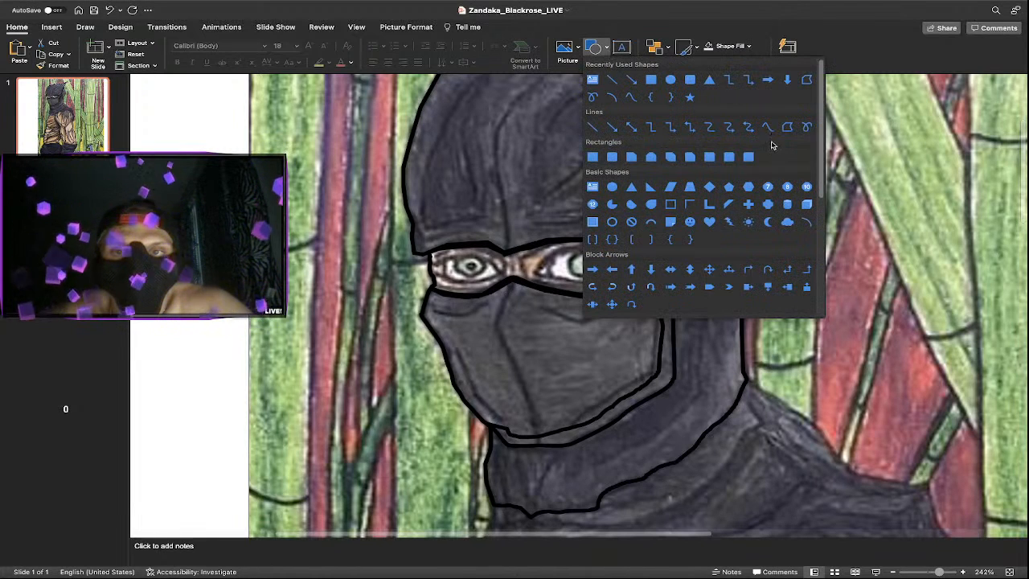
click(775, 129)
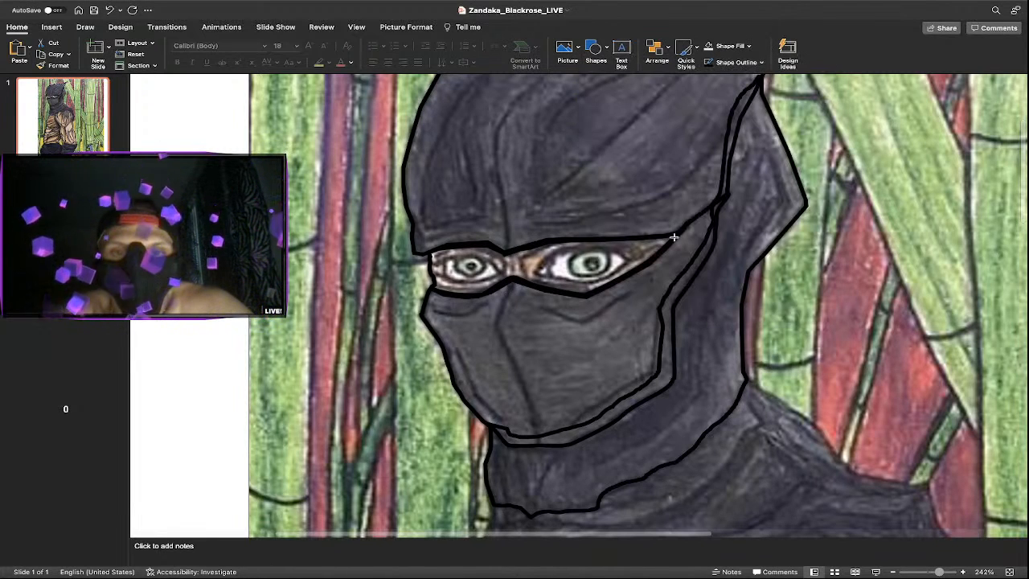
click(537, 272)
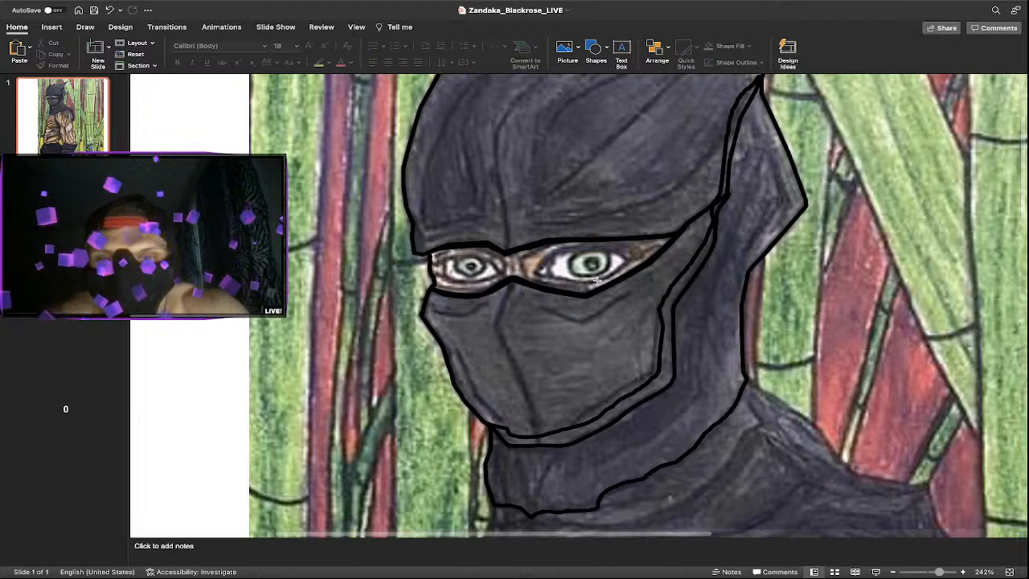
click(540, 273)
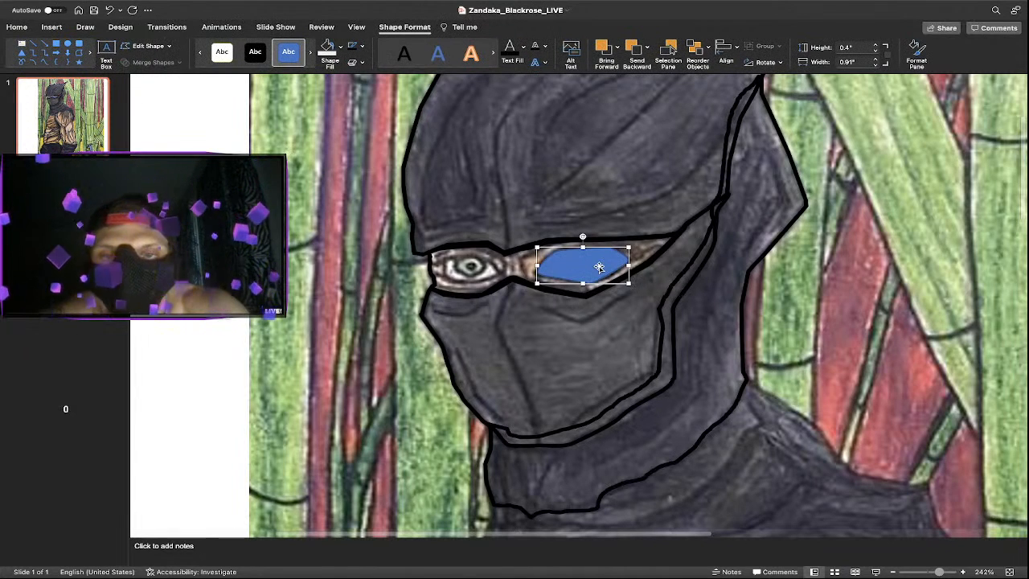
Remove the larger eye shape's fill and give it a black 2¼ pt outline.
click(340, 48)
click(353, 68)
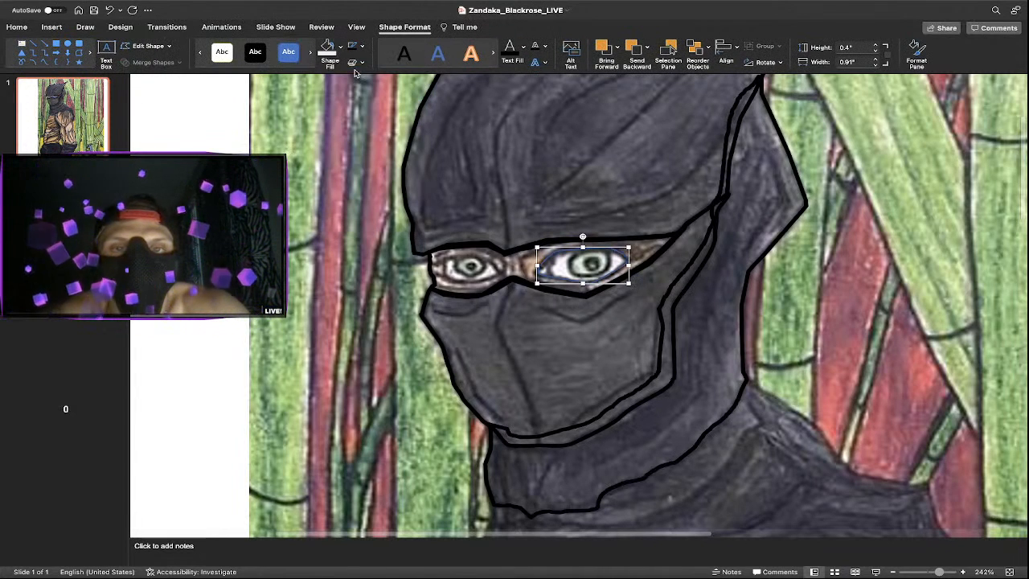
click(357, 49)
click(357, 49)
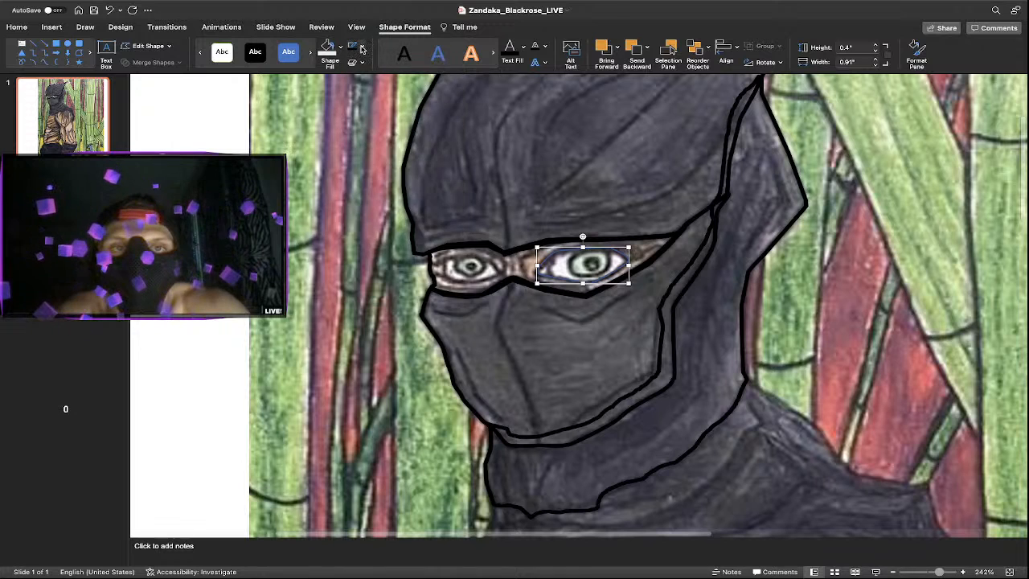
click(357, 49)
mouse_move(394, 197)
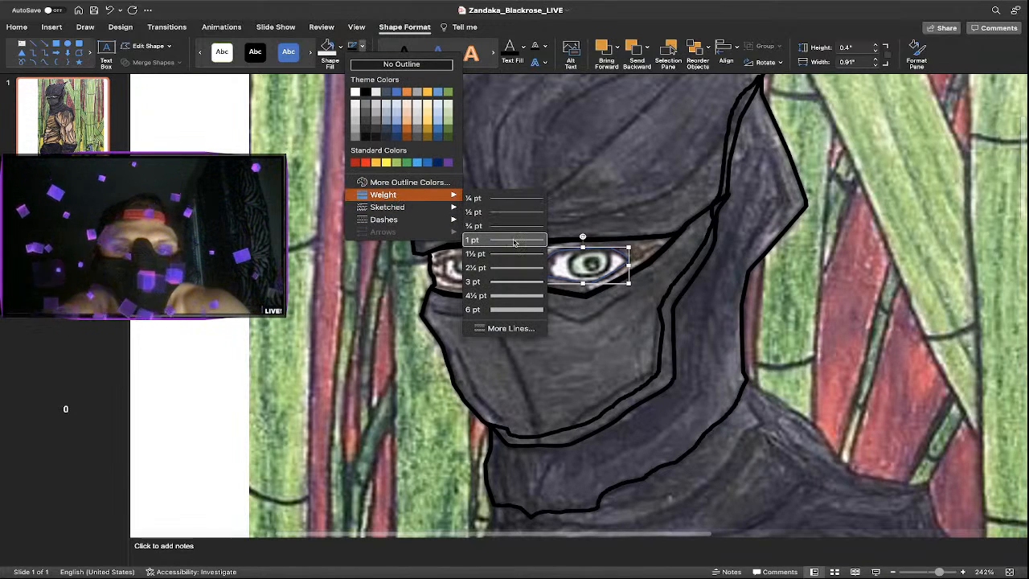
click(507, 269)
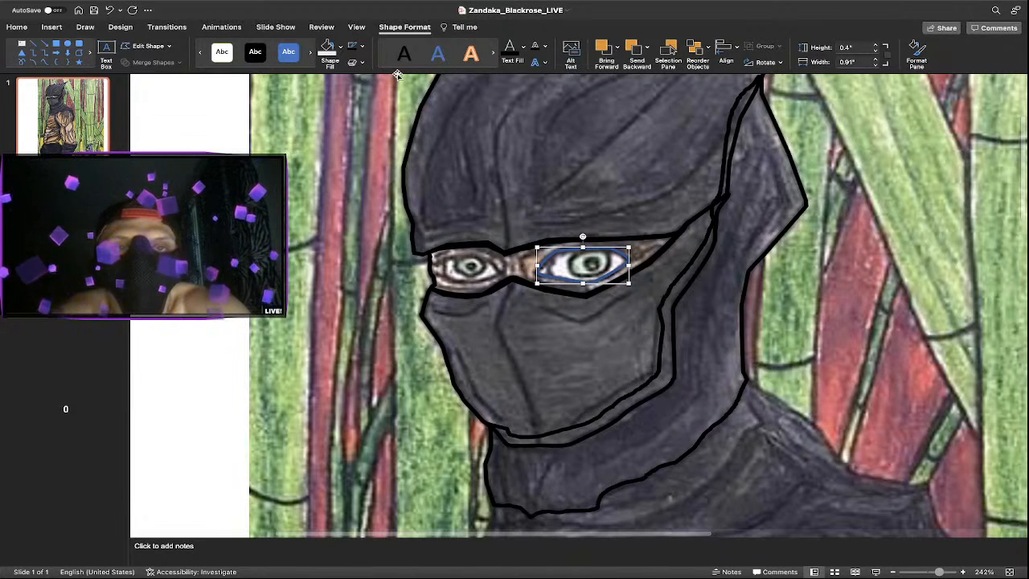
click(354, 48)
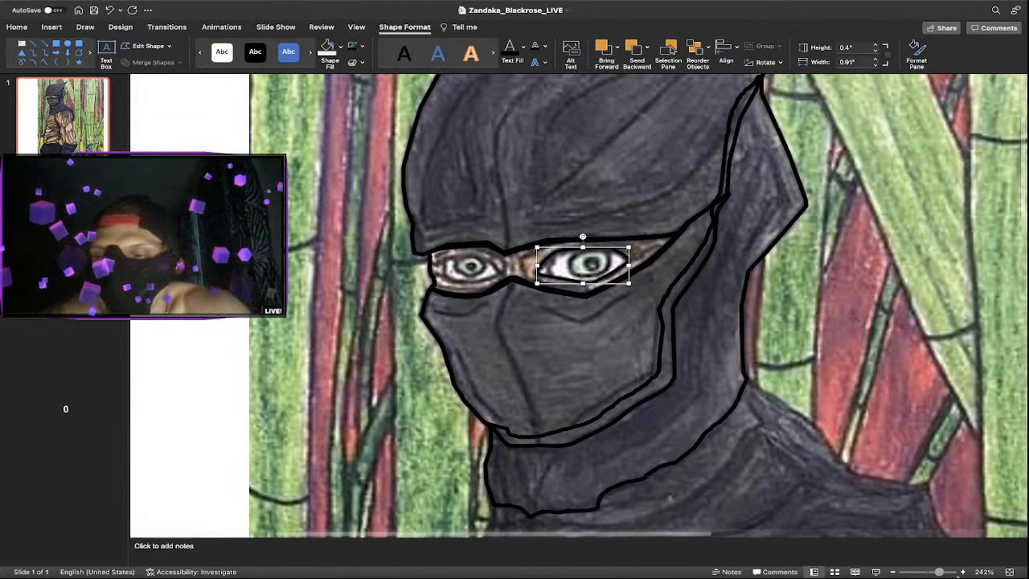
Fit an oval about 0.34" high and 0.37" wide over the larger eye's iris, with no fill and a black outline.
click(963, 571)
click(963, 572)
click(963, 571)
click(963, 571)
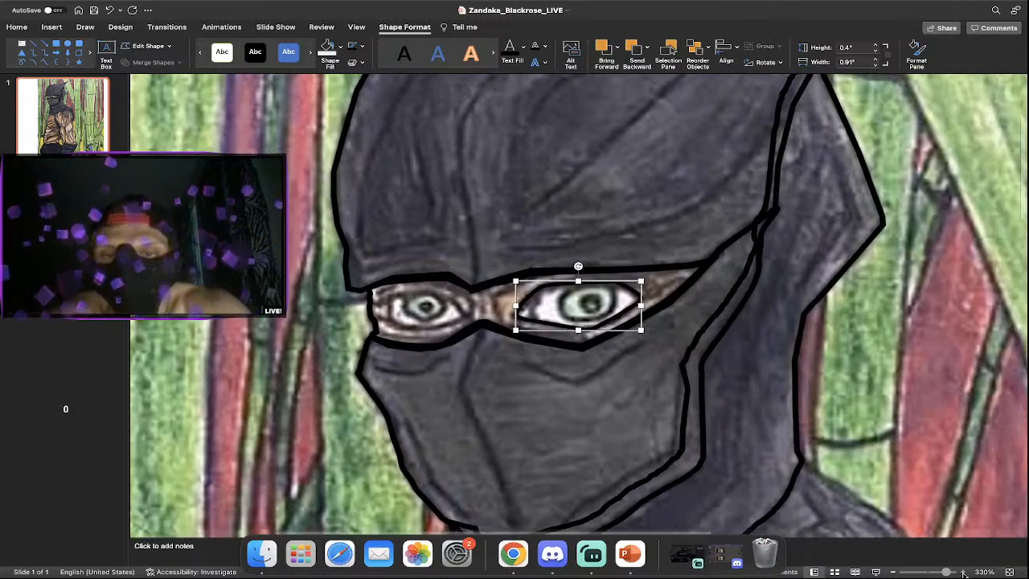
click(963, 571)
click(963, 572)
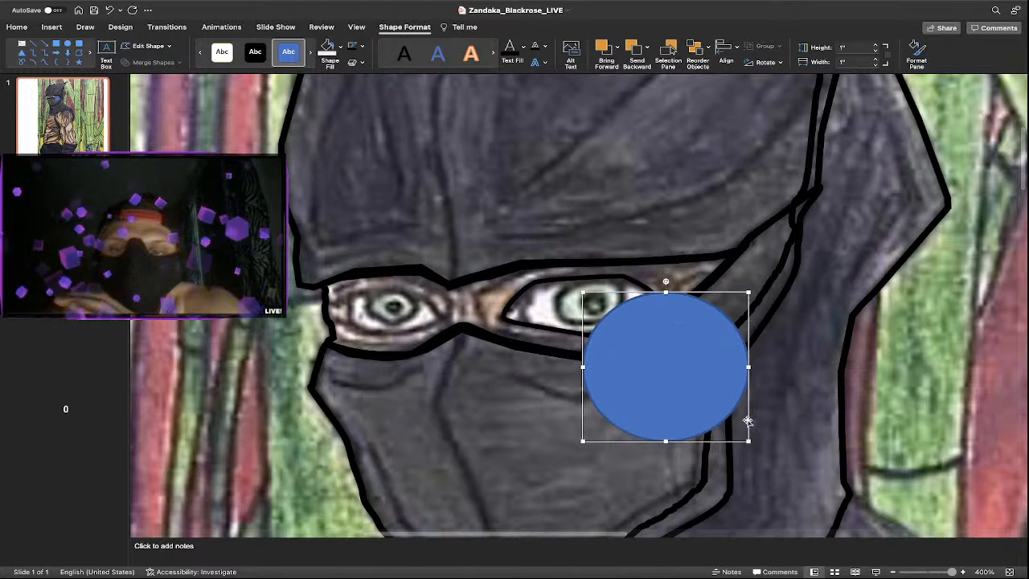
drag(747, 441, 592, 300)
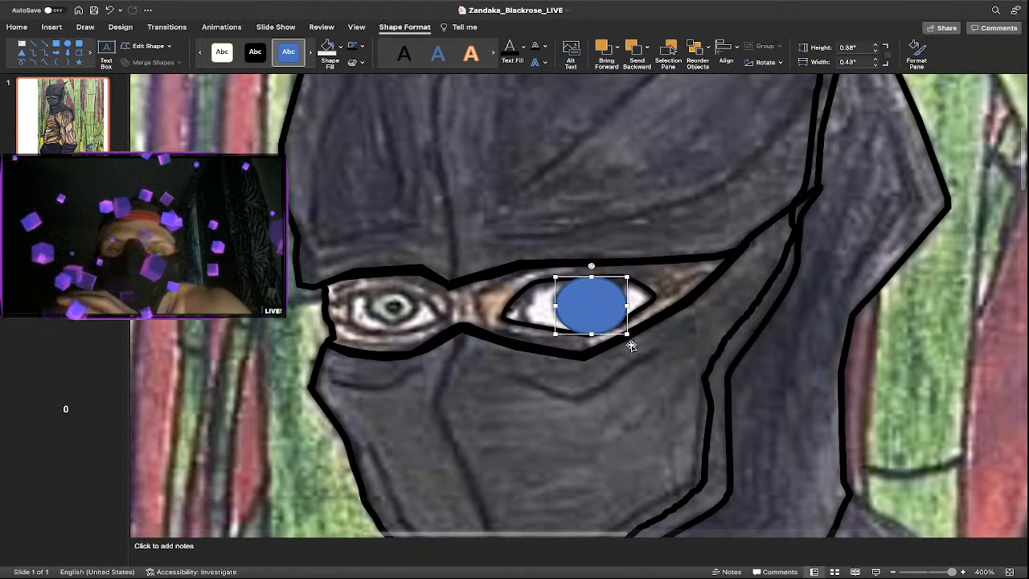
drag(631, 339, 590, 305)
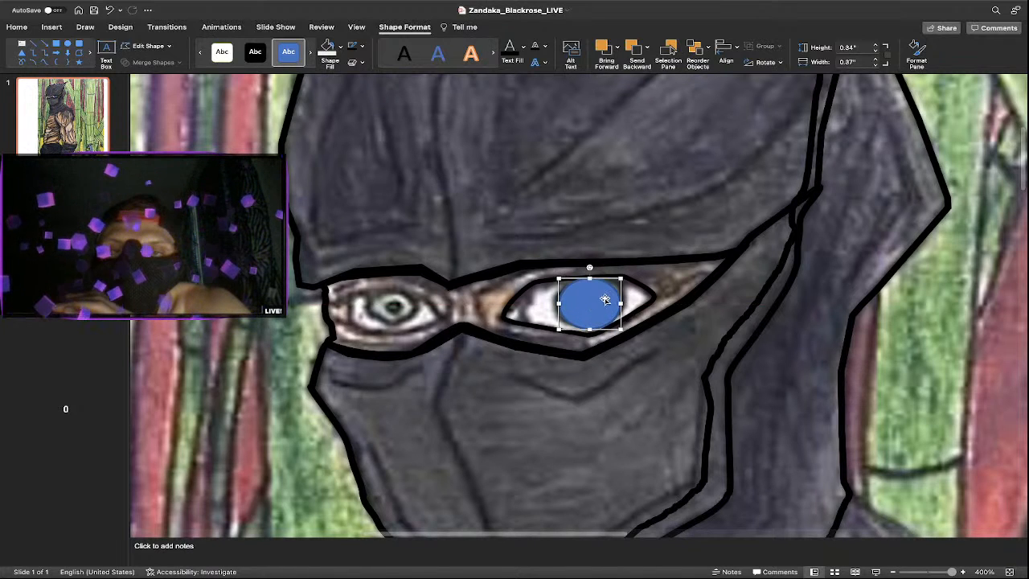
click(340, 45)
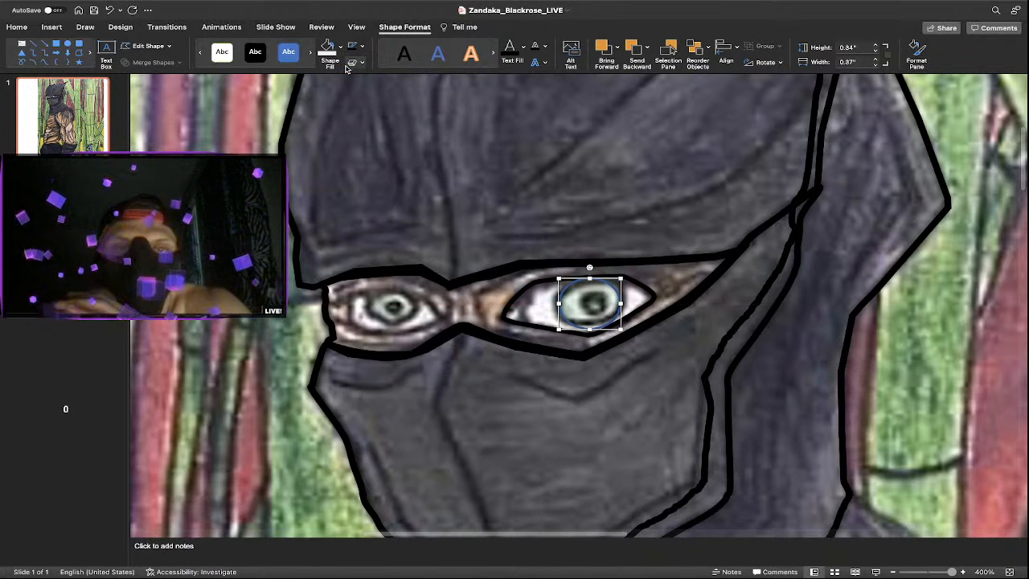
click(351, 47)
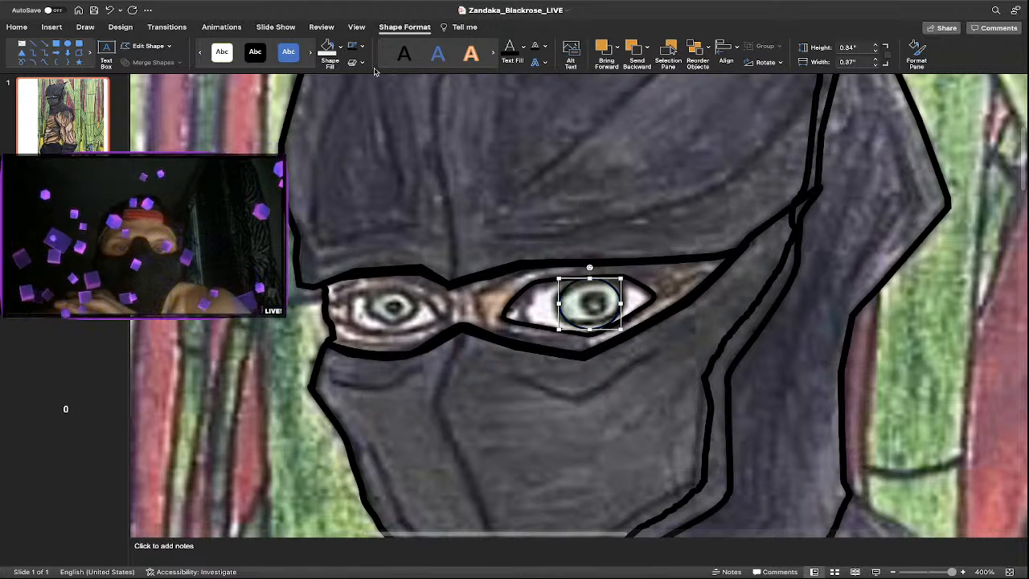
Duplicate the iris oval and fit the copy over the pupil at about 0.15" high and 0.16" wide.
right_click(601, 282)
click(627, 297)
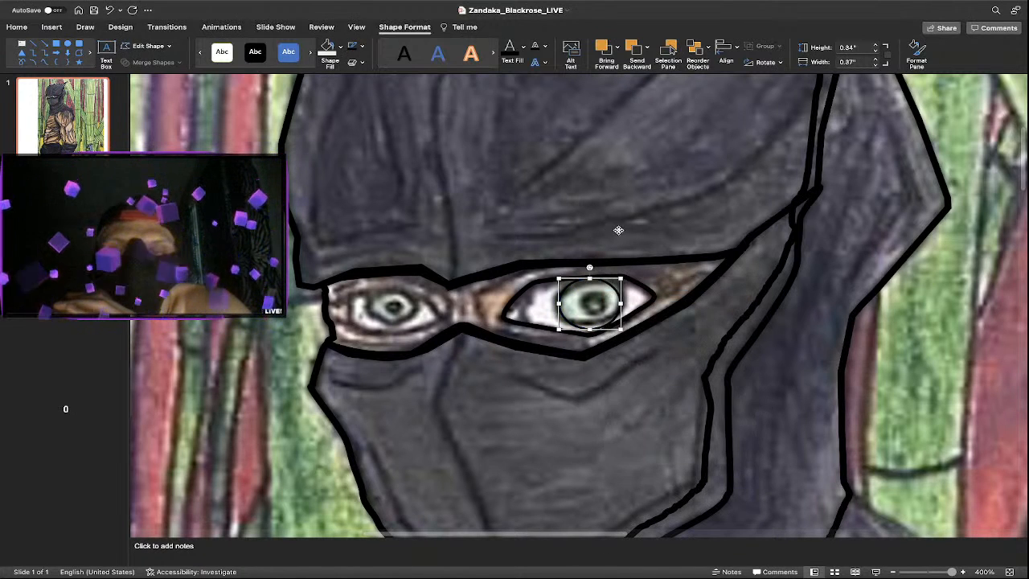
right_click(618, 231)
click(643, 258)
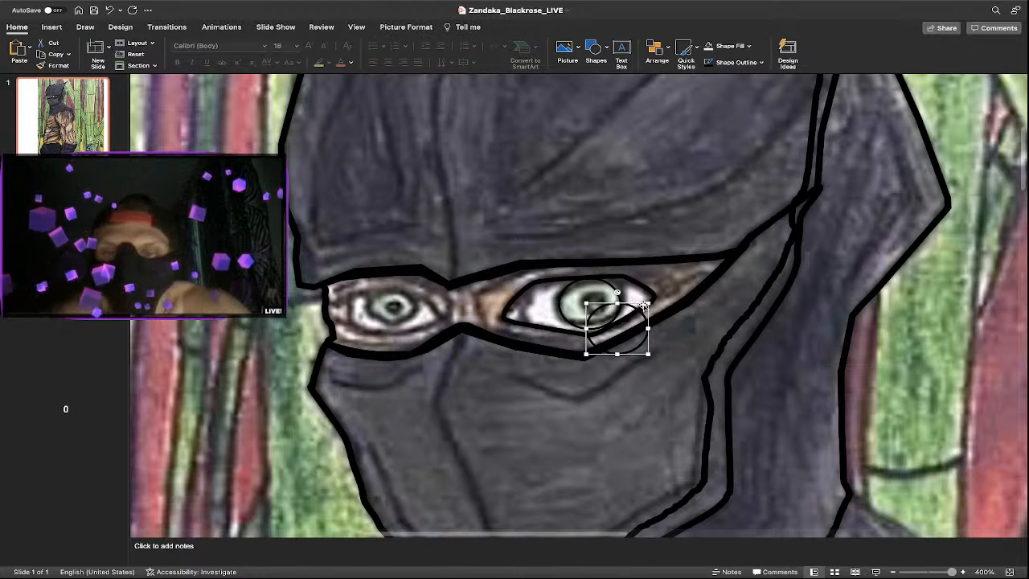
drag(643, 306, 604, 298)
click(694, 298)
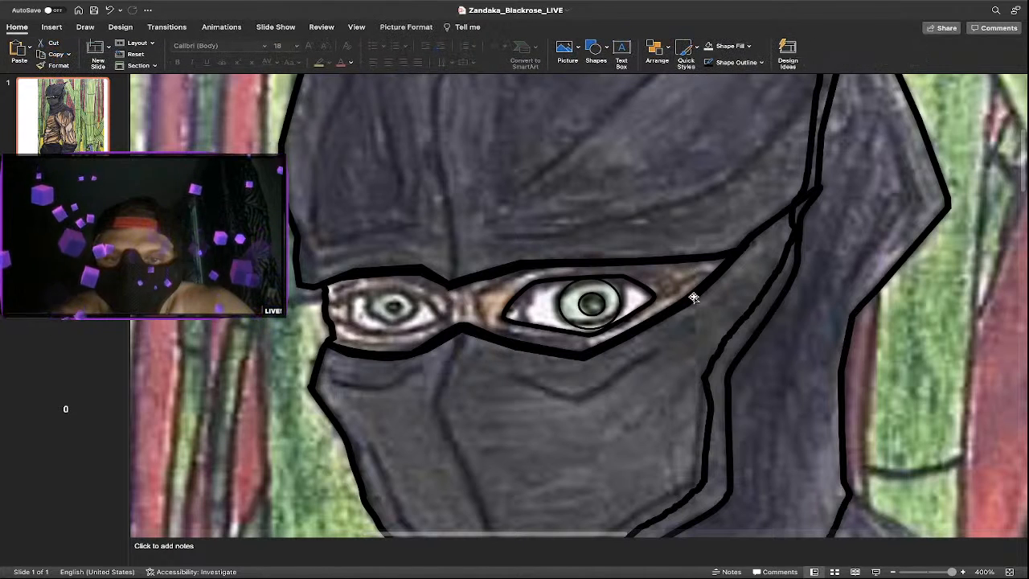
click(596, 302)
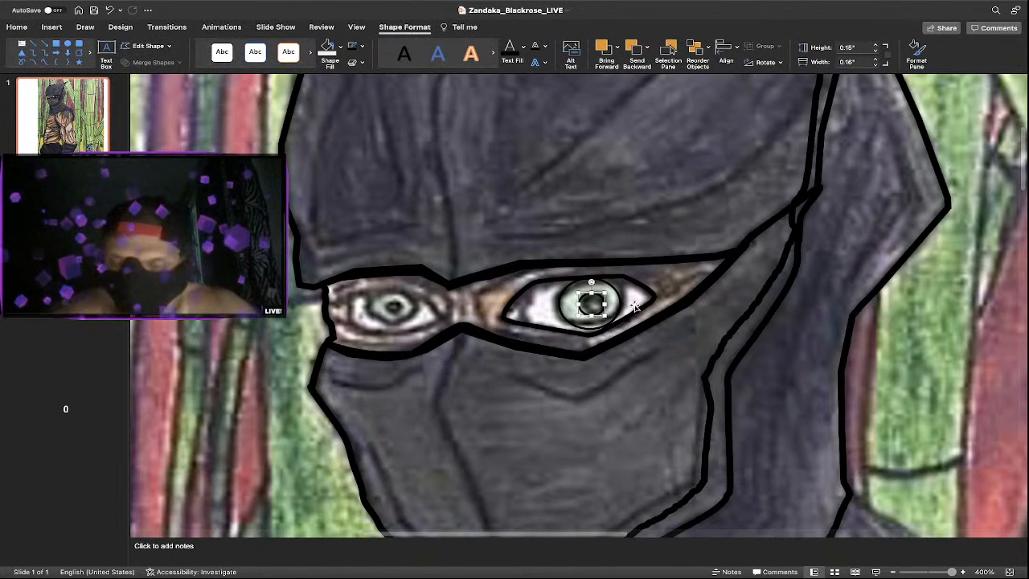
Nudge the pupil oval slightly left so it sits centred over the larger eye's pupil.
key(Left)
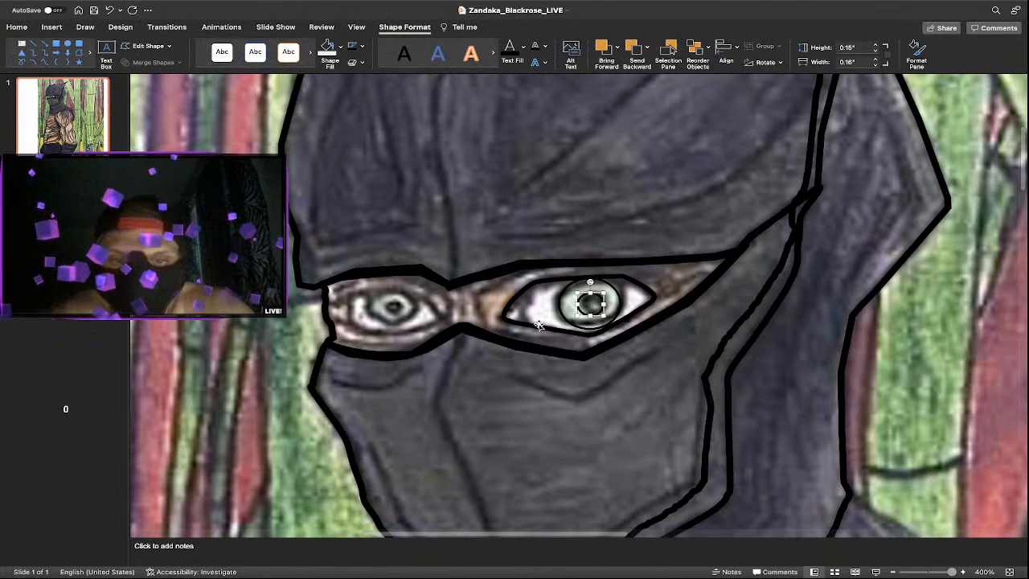
click(651, 318)
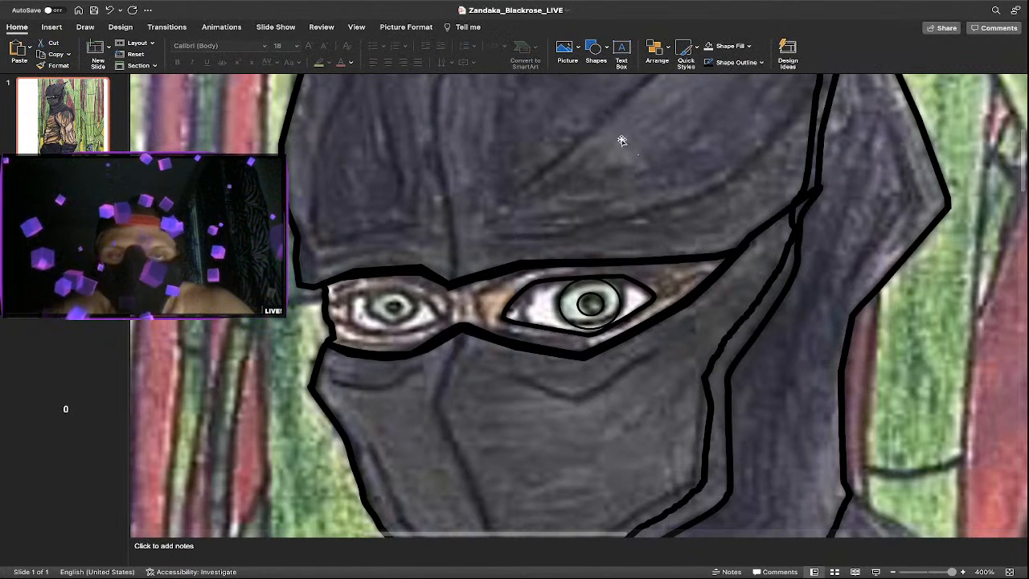
Trace the ninja's smaller eye as a closed curve shape about 0.31" high and 0.59" wide.
click(605, 52)
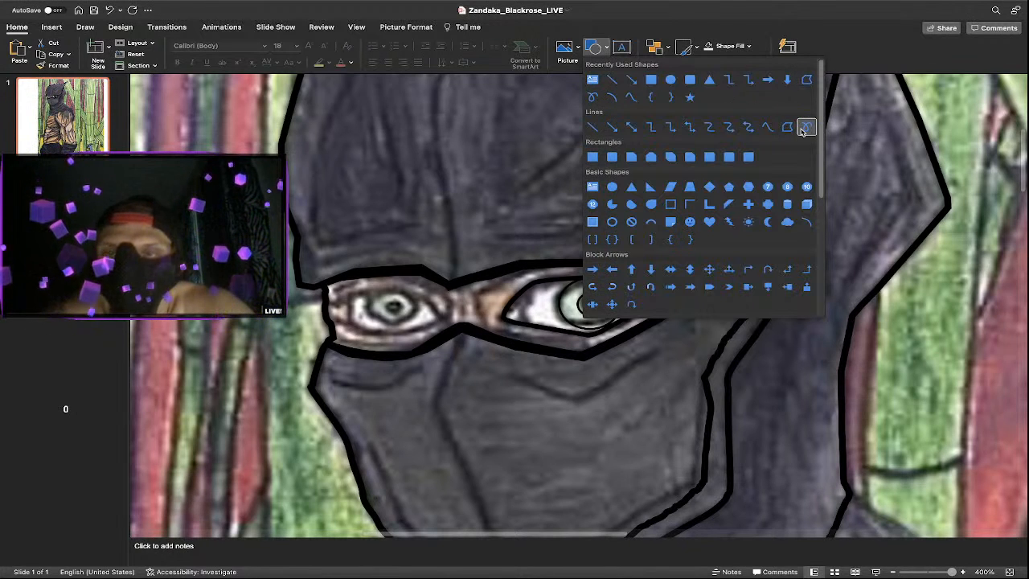
click(671, 80)
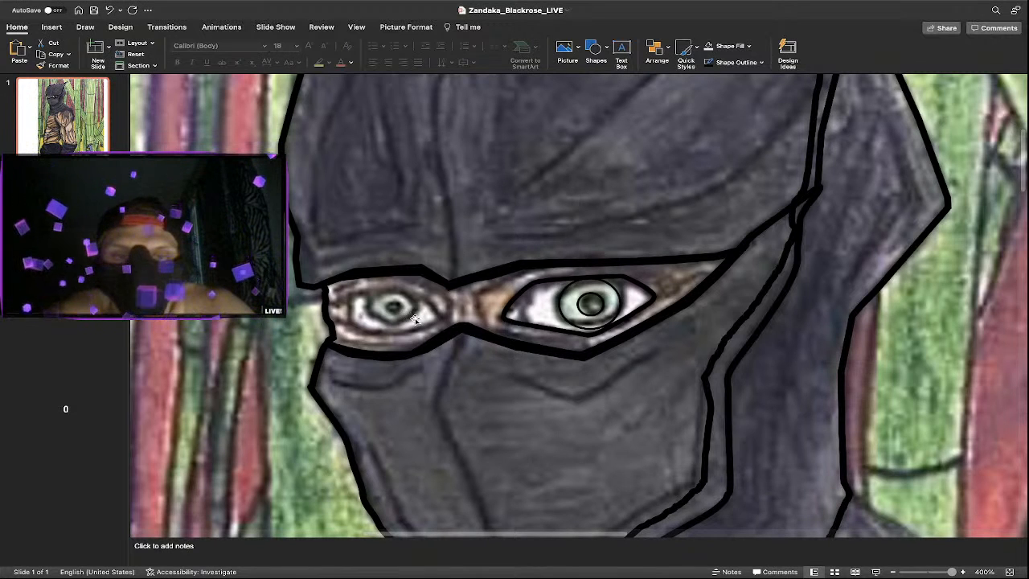
click(603, 57)
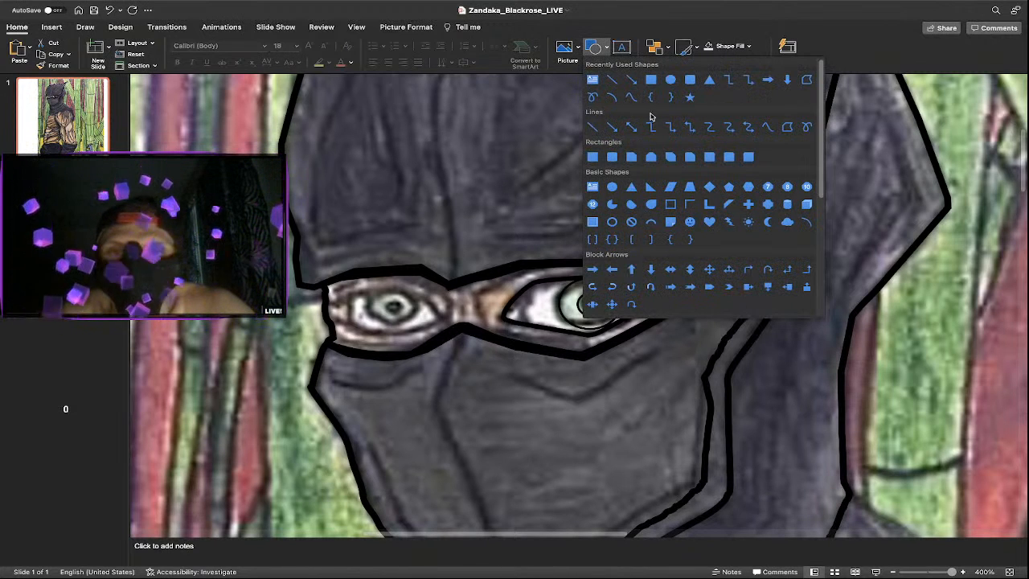
click(768, 126)
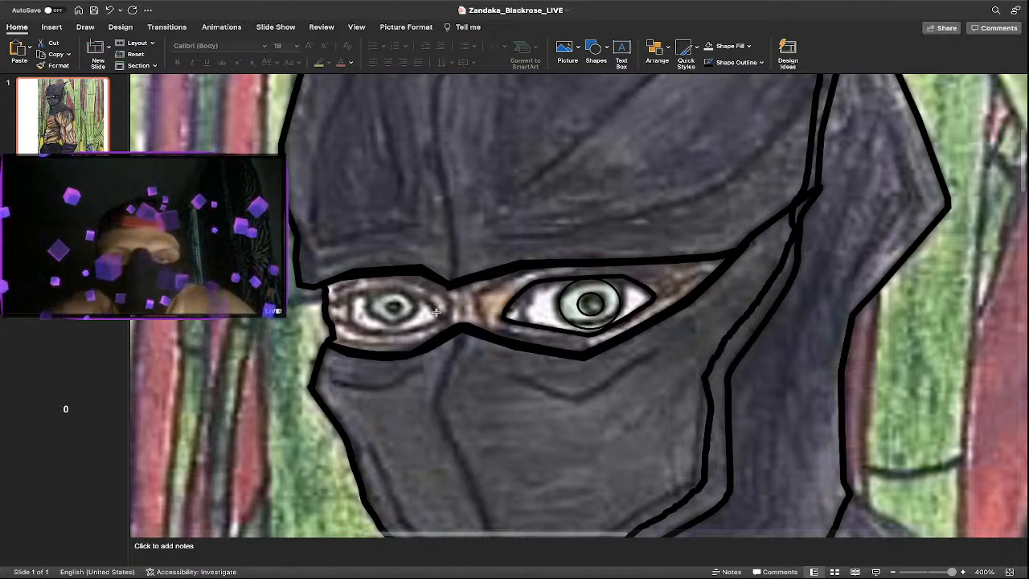
click(440, 316)
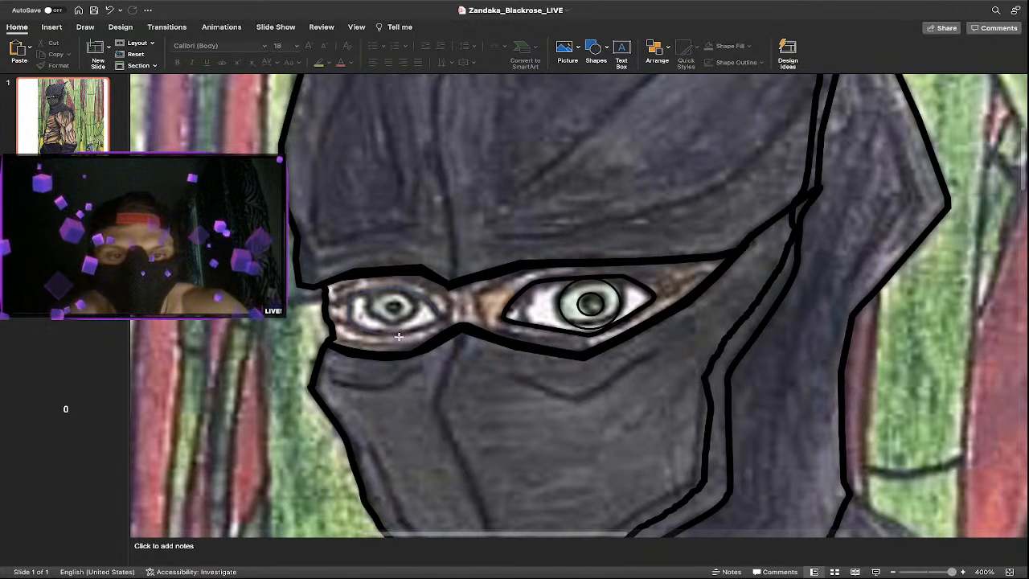
drag(399, 333, 444, 318)
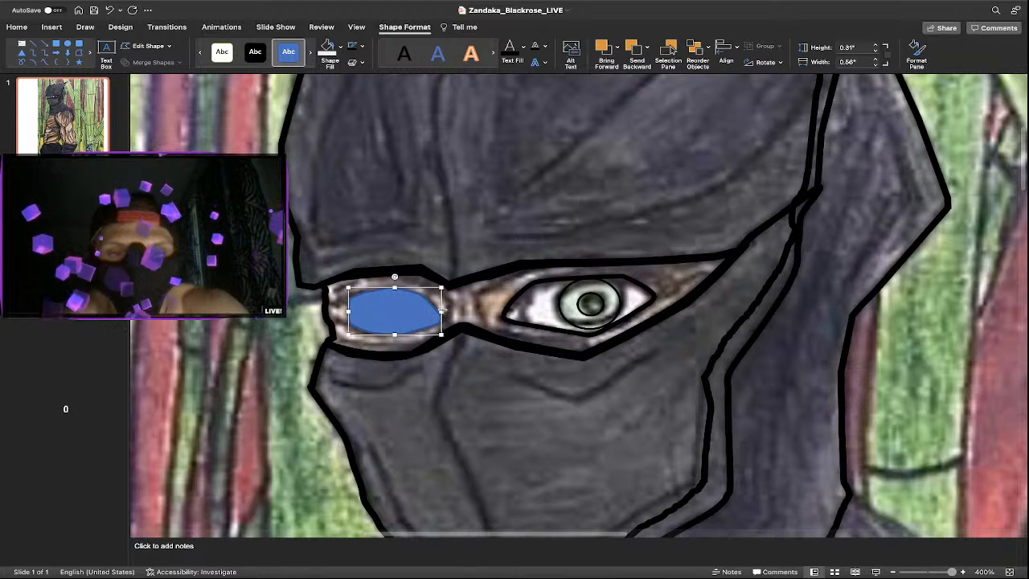
drag(441, 311, 443, 312)
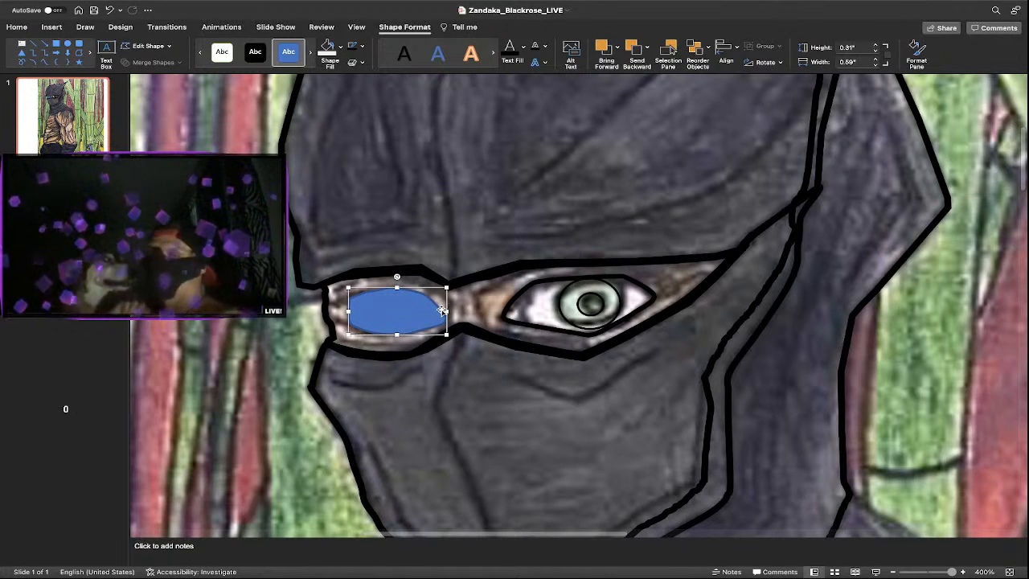
Remove the smaller eye shape's fill and give it a black 2¼ pt outline matching the larger eye.
click(340, 46)
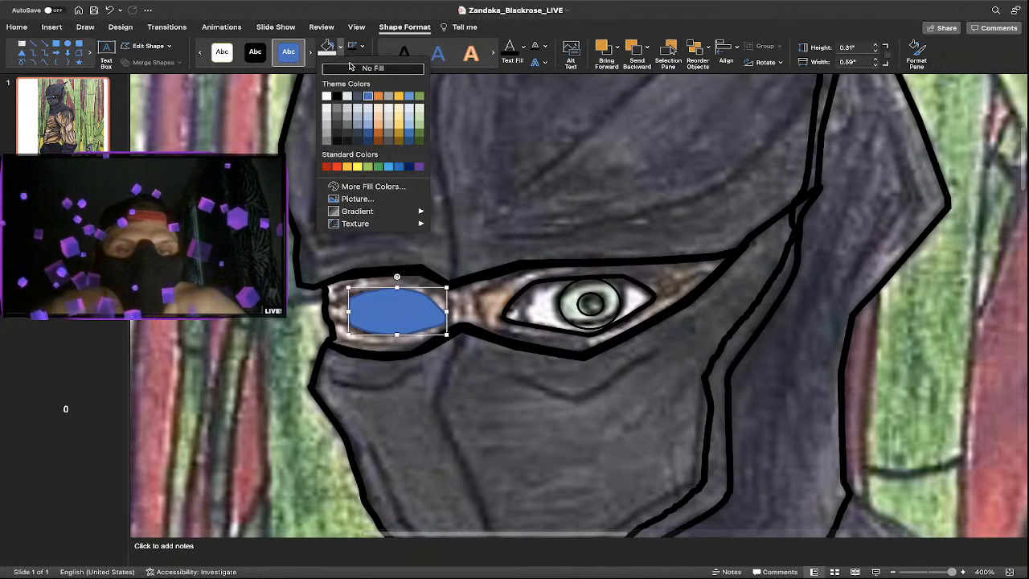
click(351, 68)
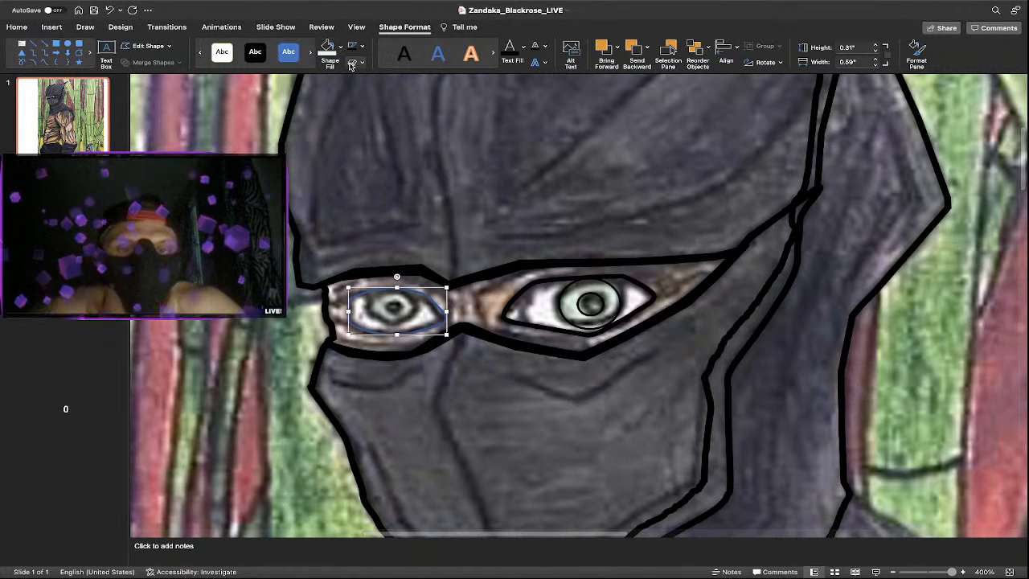
click(553, 283)
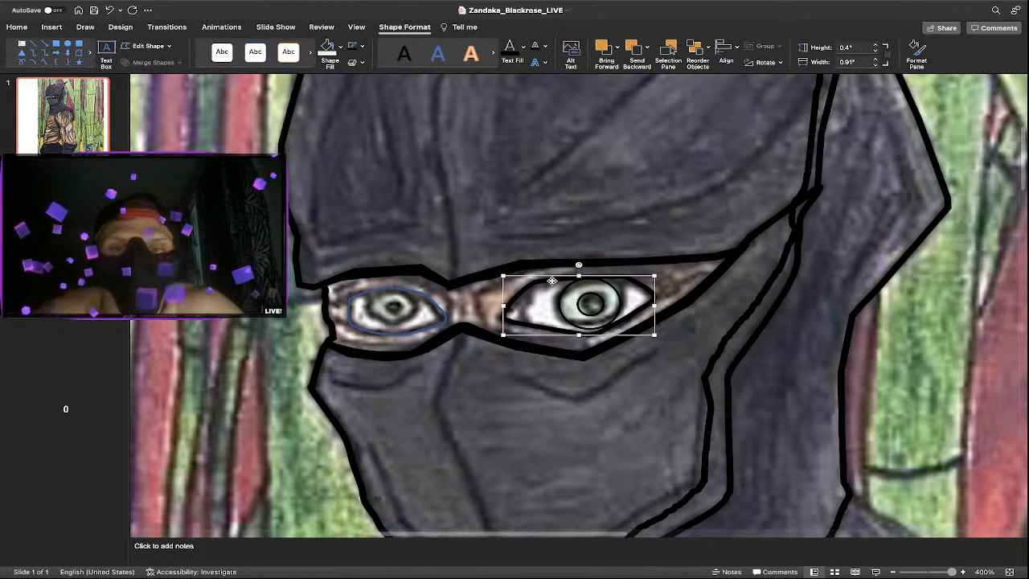
click(359, 46)
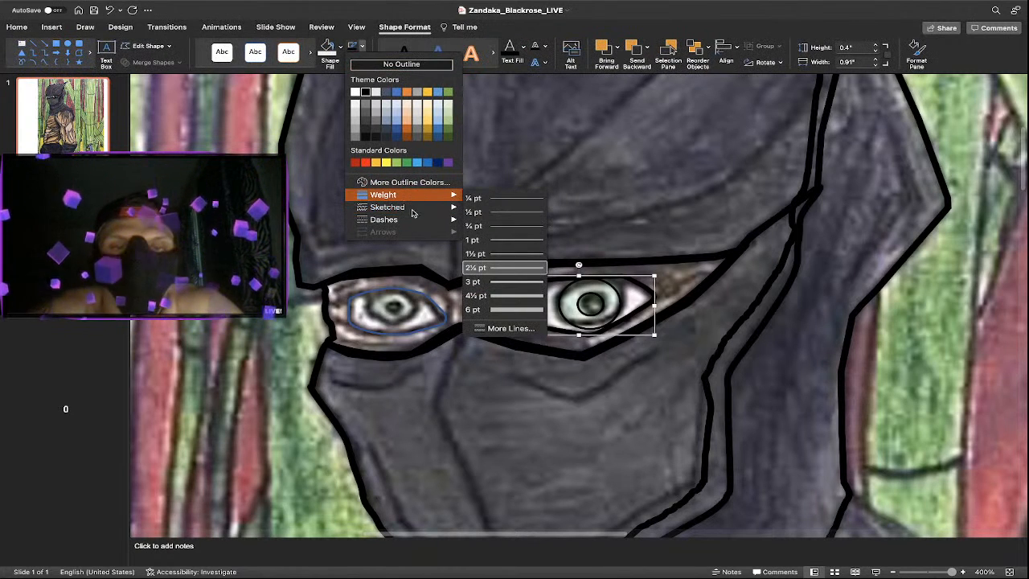
click(440, 303)
click(435, 304)
click(435, 304)
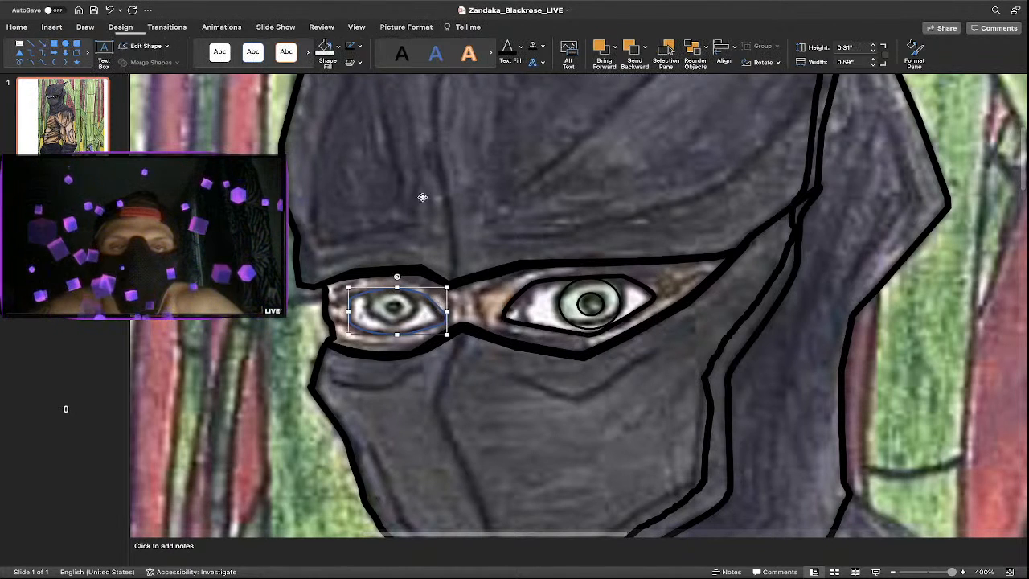
click(362, 46)
mouse_move(420, 195)
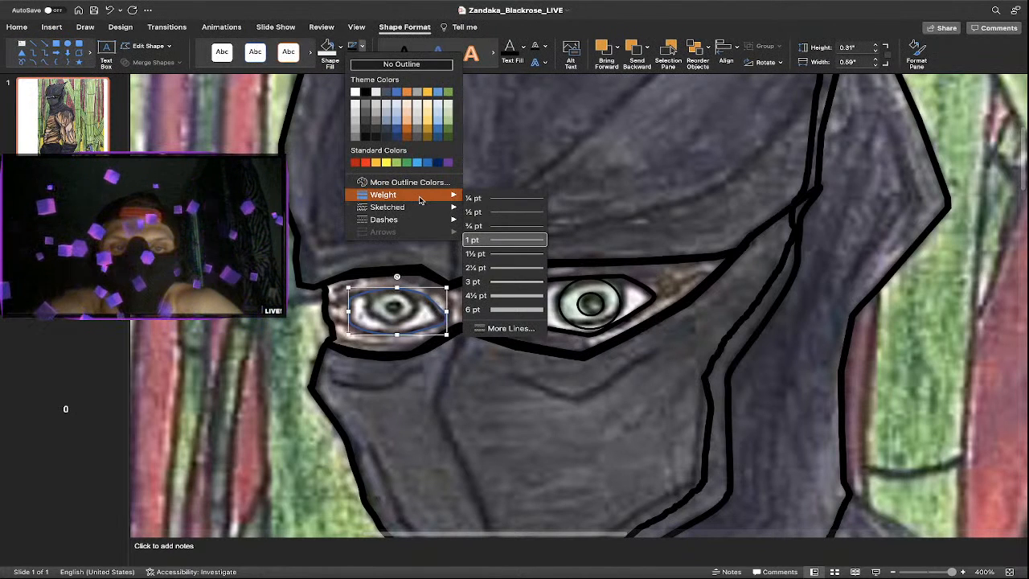
click(505, 267)
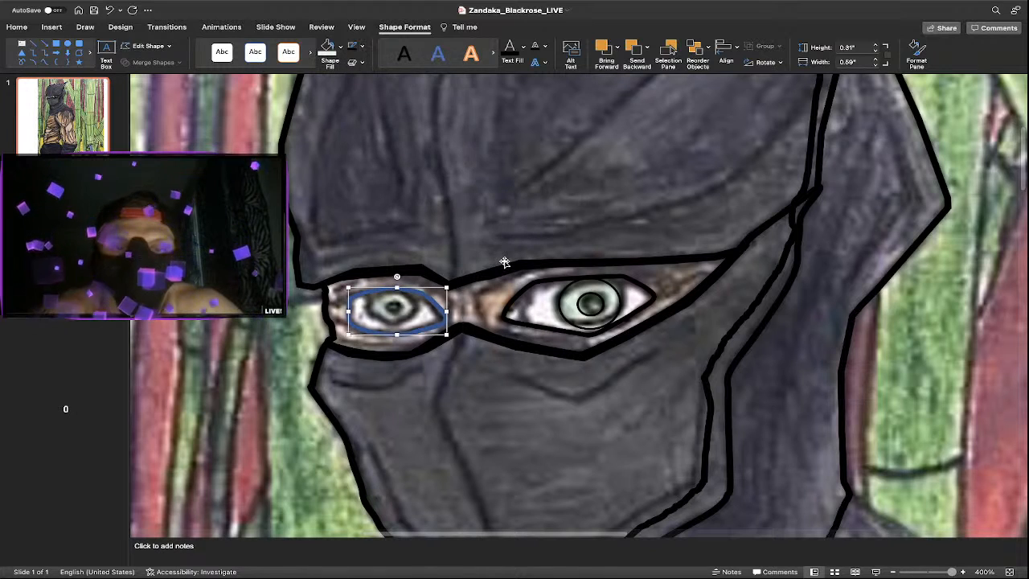
click(350, 48)
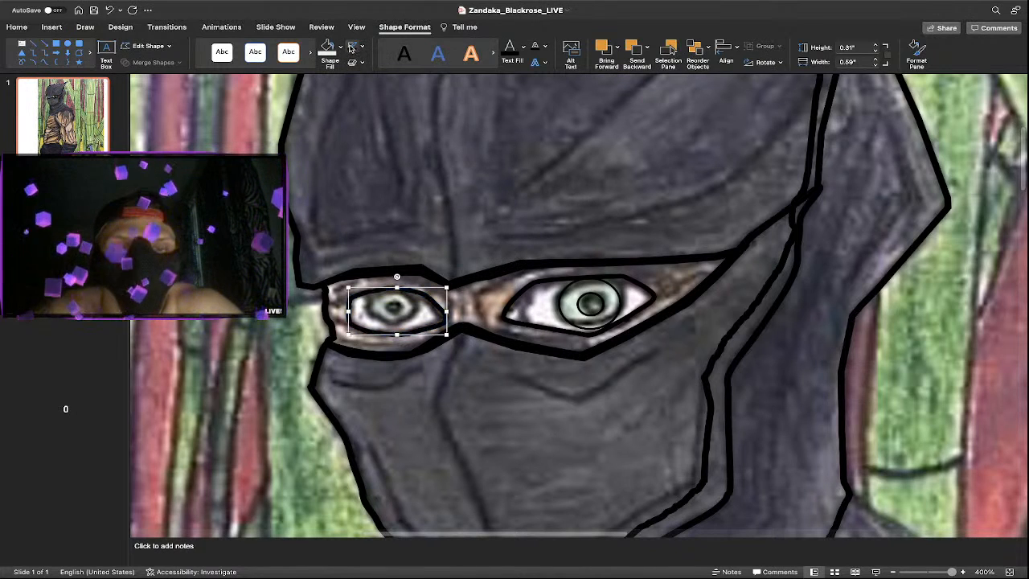
Duplicate the larger eye's iris oval and fit the copy over the smaller eye's iris.
click(597, 282)
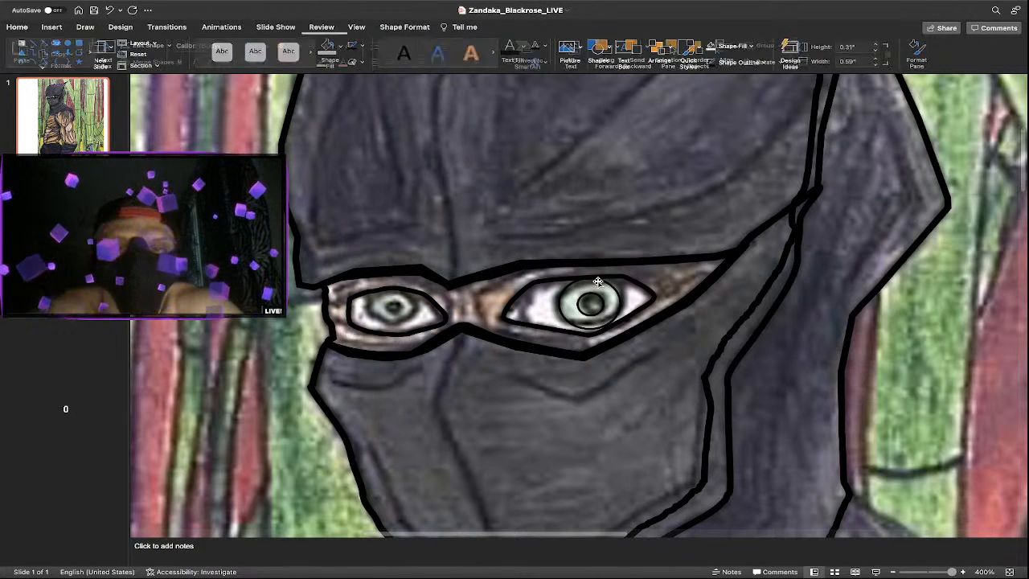
click(393, 296)
click(560, 297)
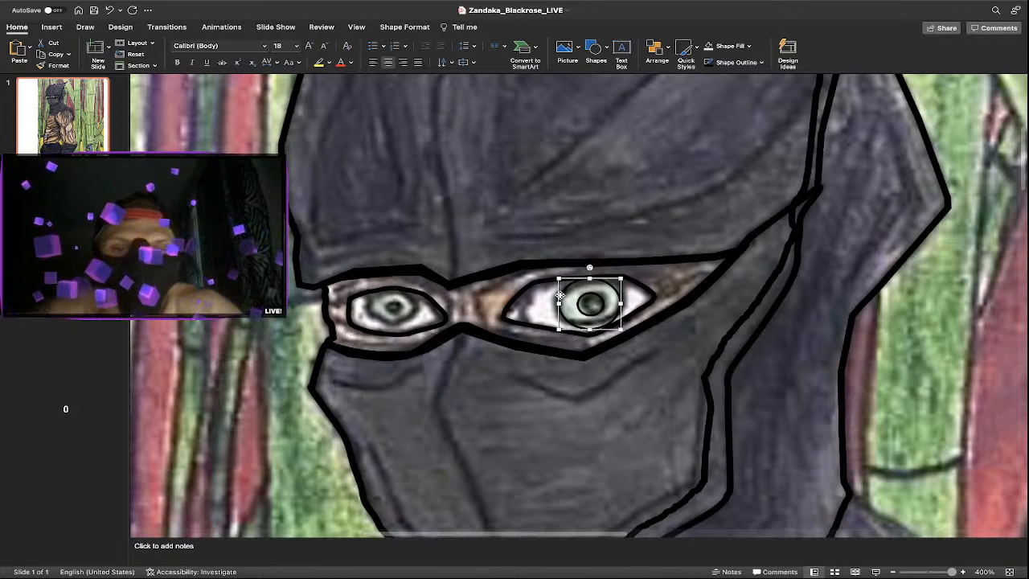
right_click(562, 293)
click(587, 311)
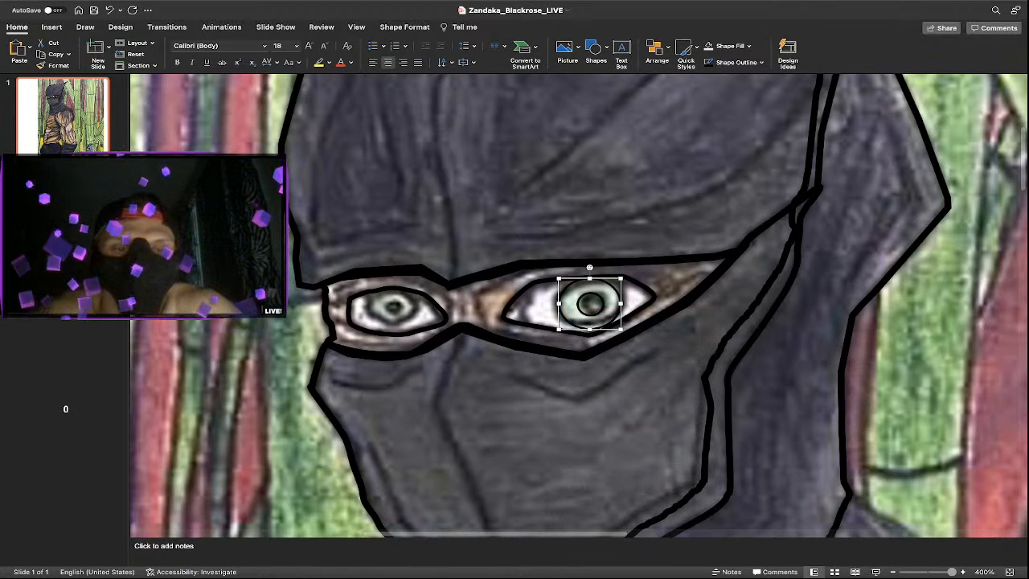
right_click(270, 283)
click(298, 314)
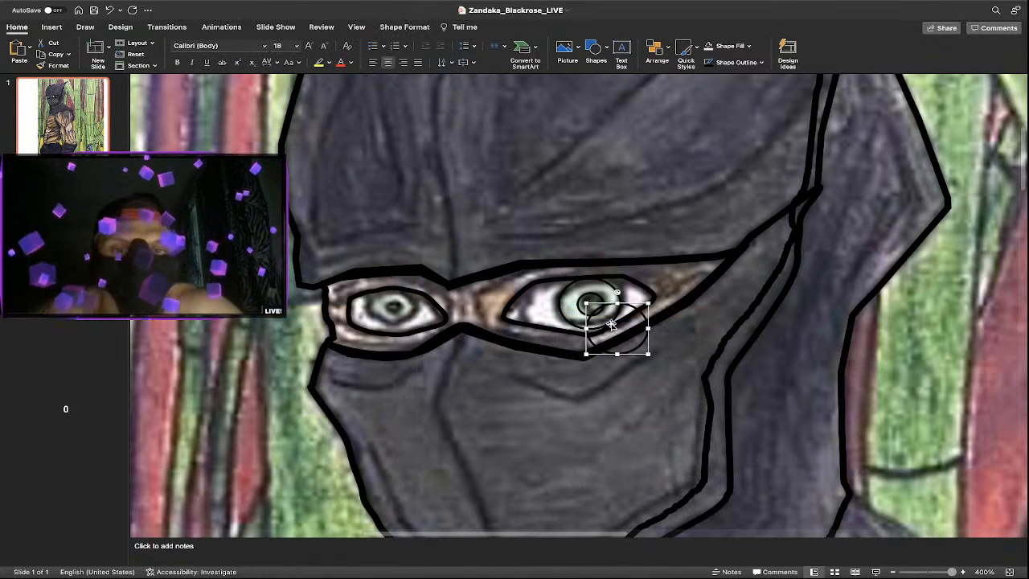
drag(605, 305, 397, 280)
click(414, 290)
drag(446, 315, 415, 302)
click(411, 306)
Copy the larger eye's pupil oval and paste the copy onto the slide.
right_click(602, 306)
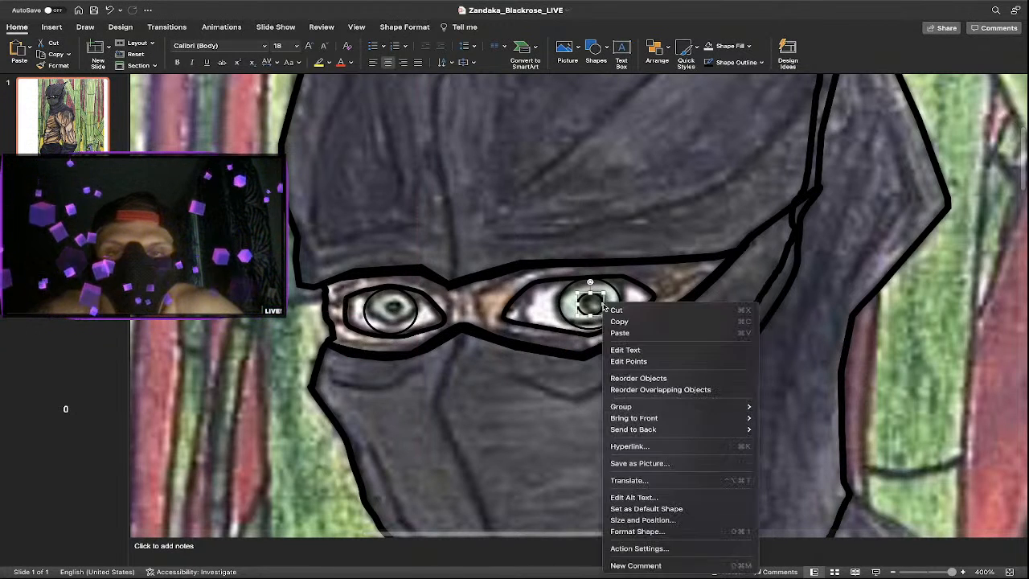
click(619, 322)
right_click(548, 229)
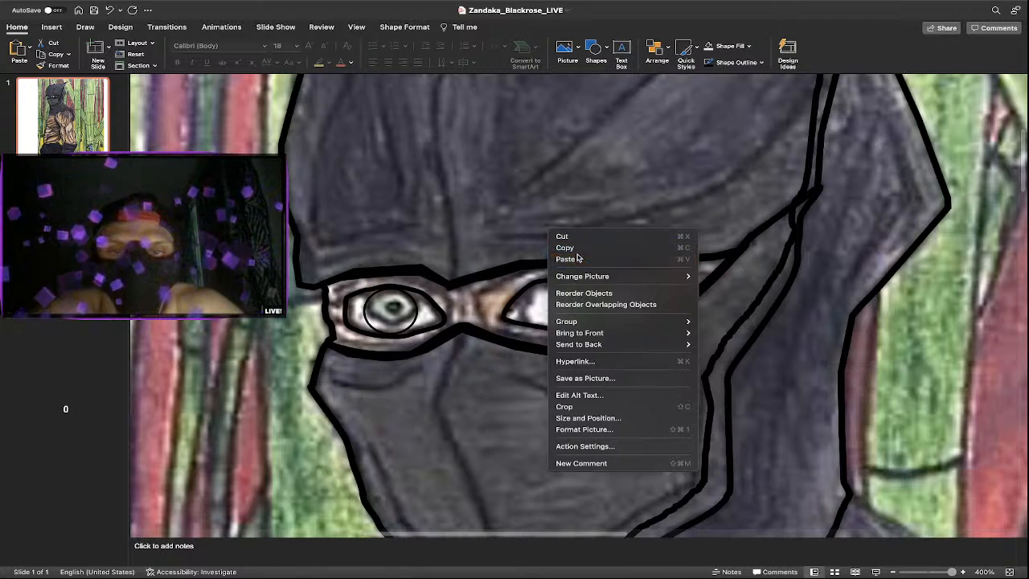
click(565, 259)
drag(616, 323, 518, 320)
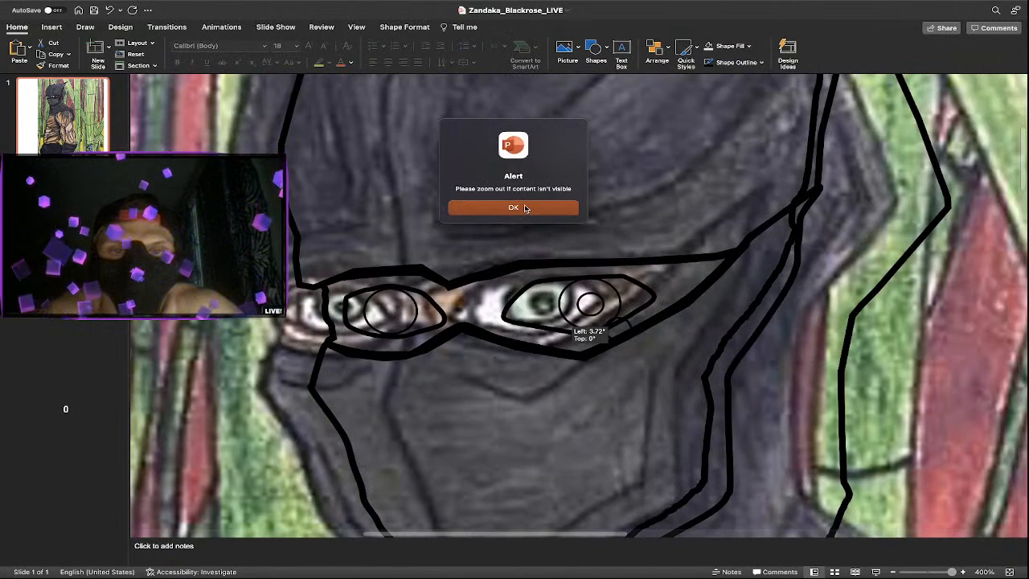
click(524, 209)
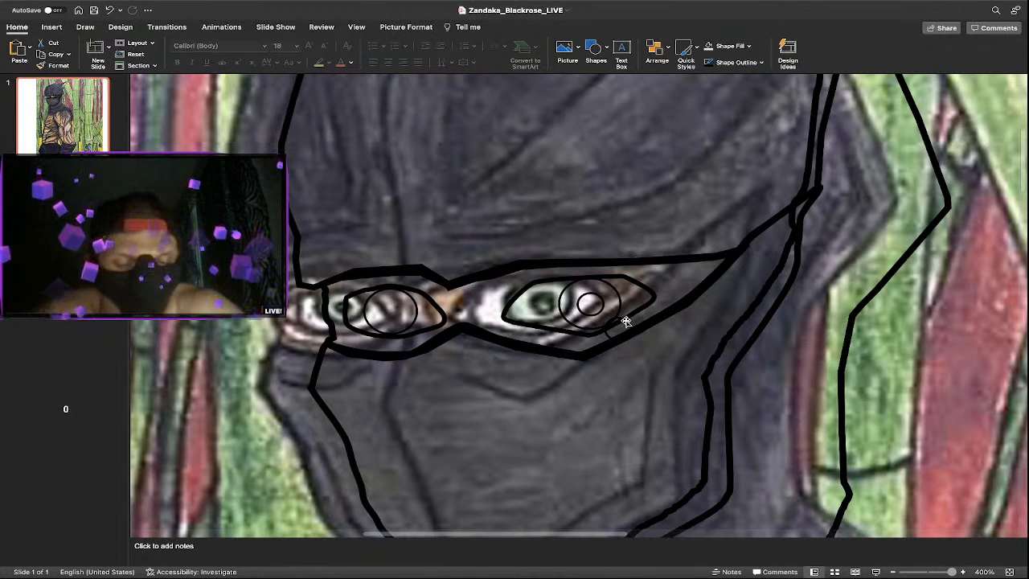
key(super+z)
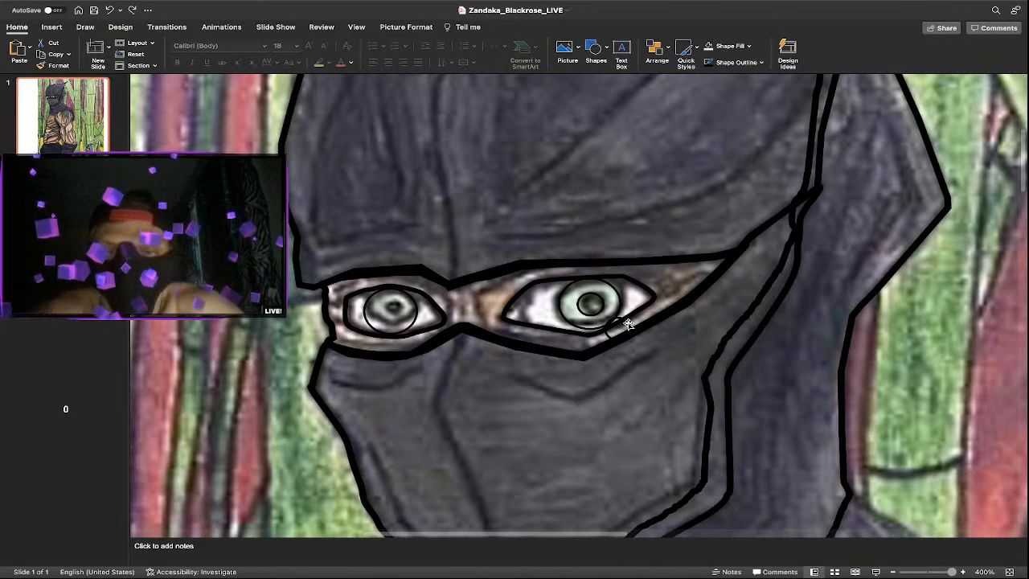
Move the pasted pupil oval onto the smaller eye's pupil, centred inside its iris oval.
drag(629, 324, 398, 303)
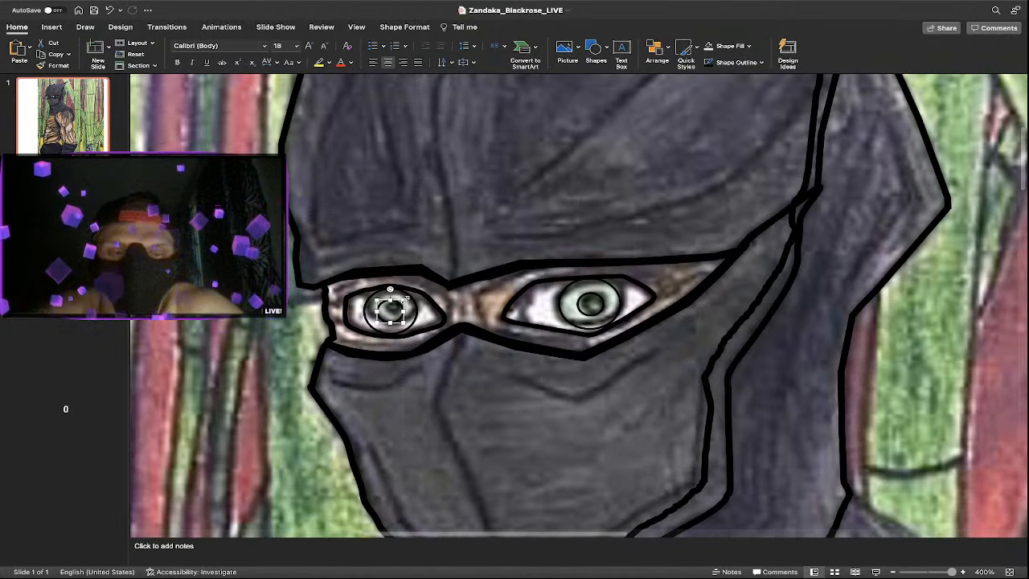
click(619, 299)
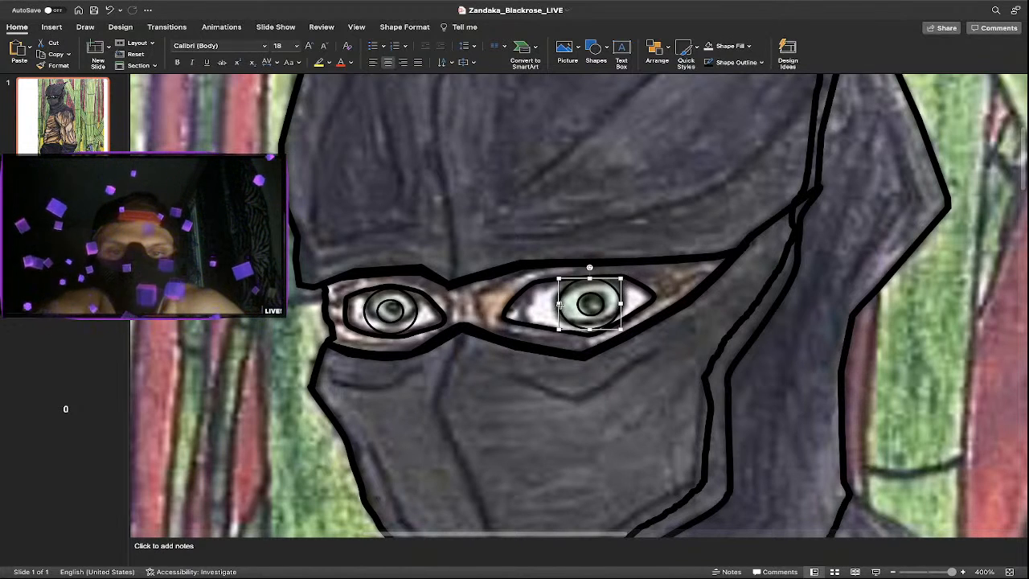
click(516, 326)
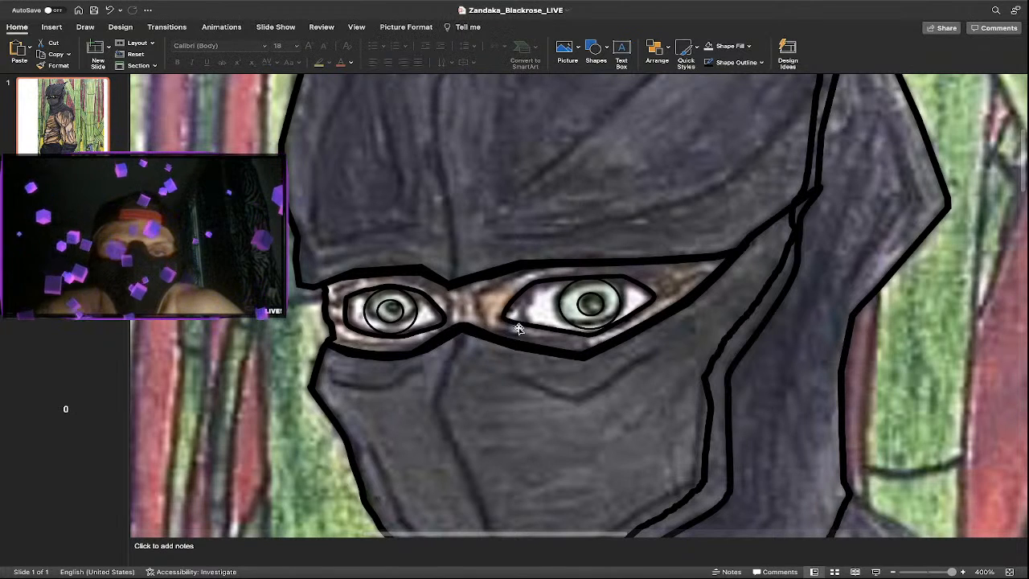
click(397, 310)
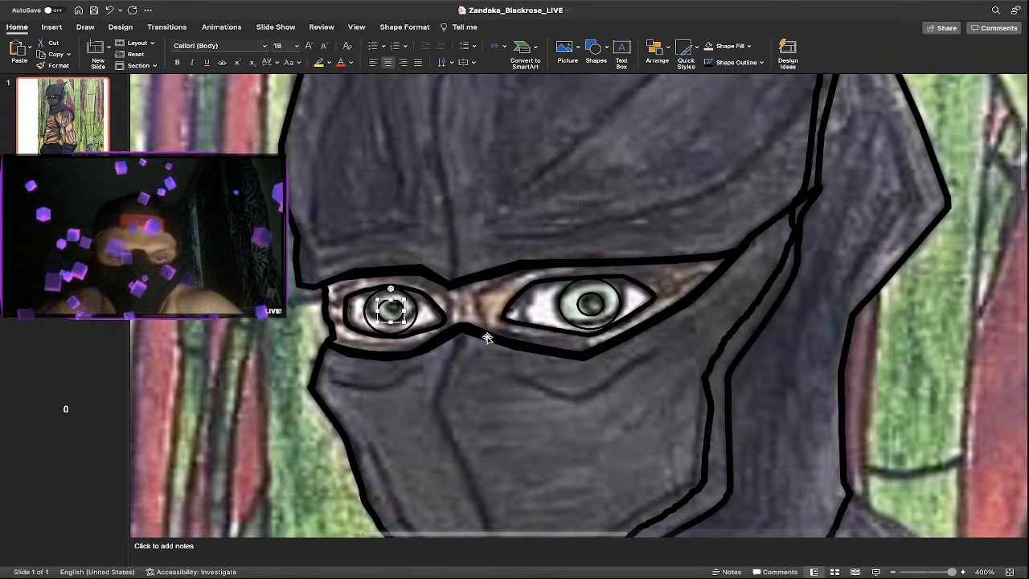
click(584, 298)
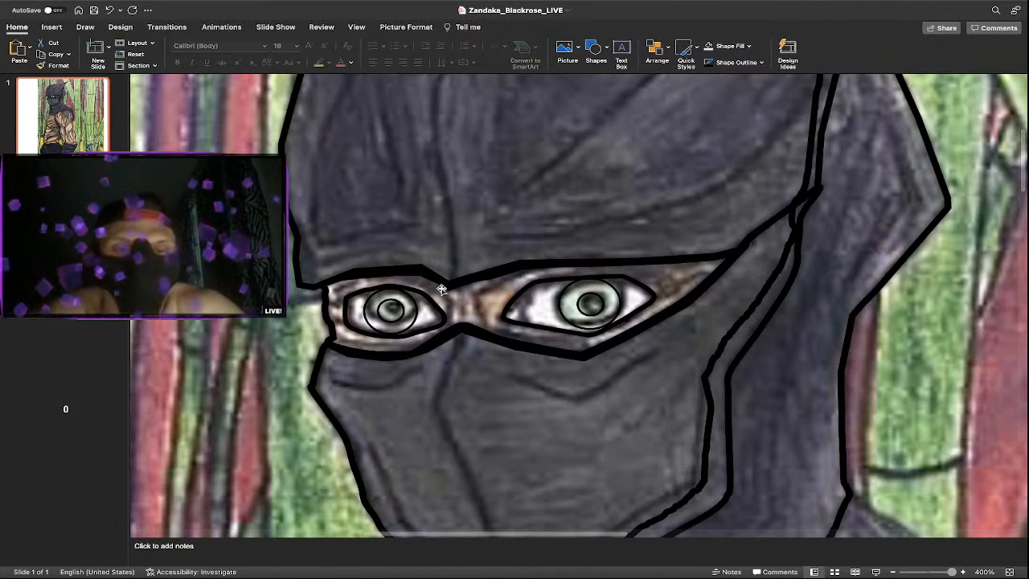
Delete the iris oval on the ninja's larger eye.
click(932, 572)
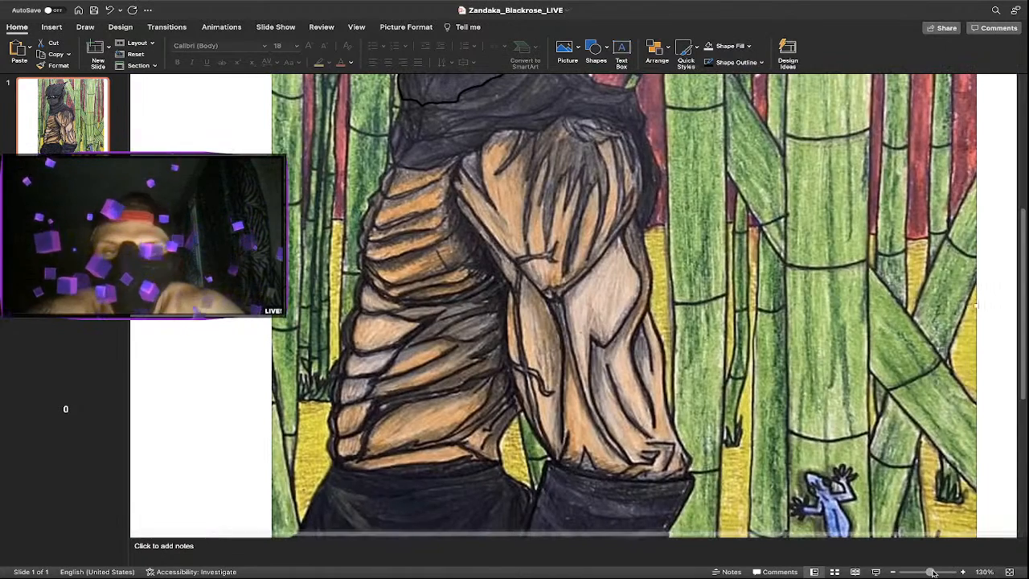
click(938, 572)
scroll(513, 336, up, 5)
scroll(491, 315, up, 5)
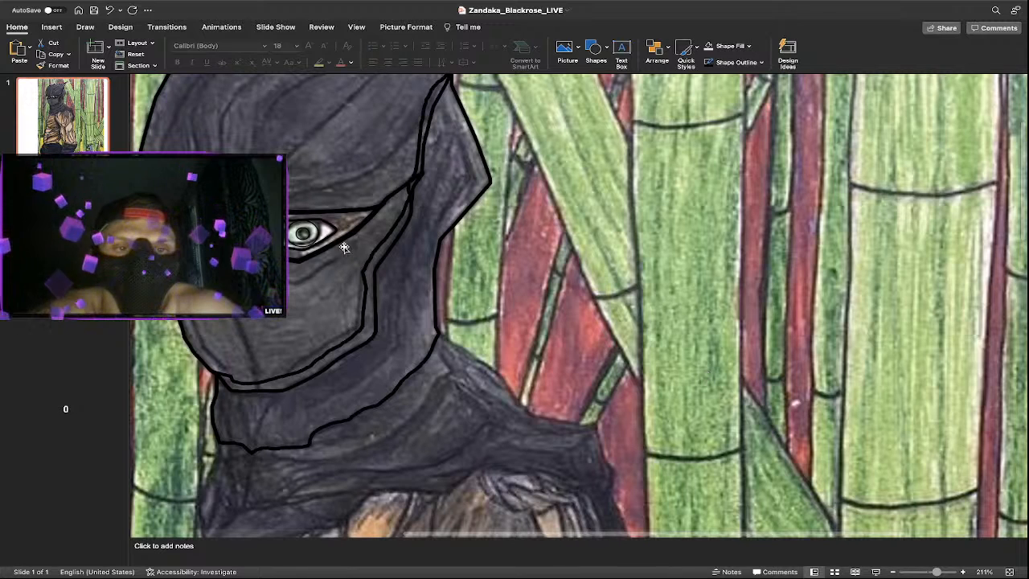
click(304, 234)
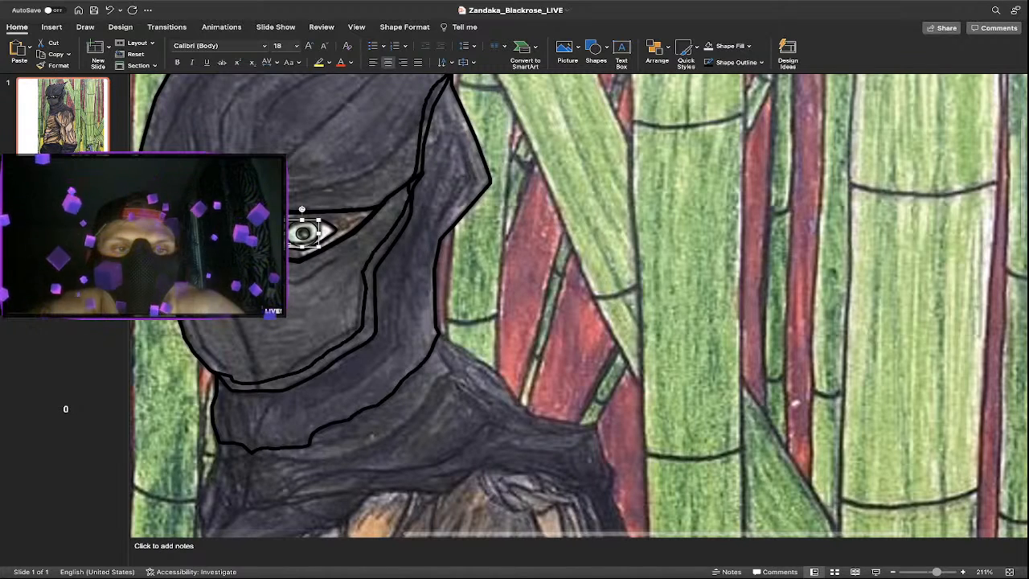
key(Delete)
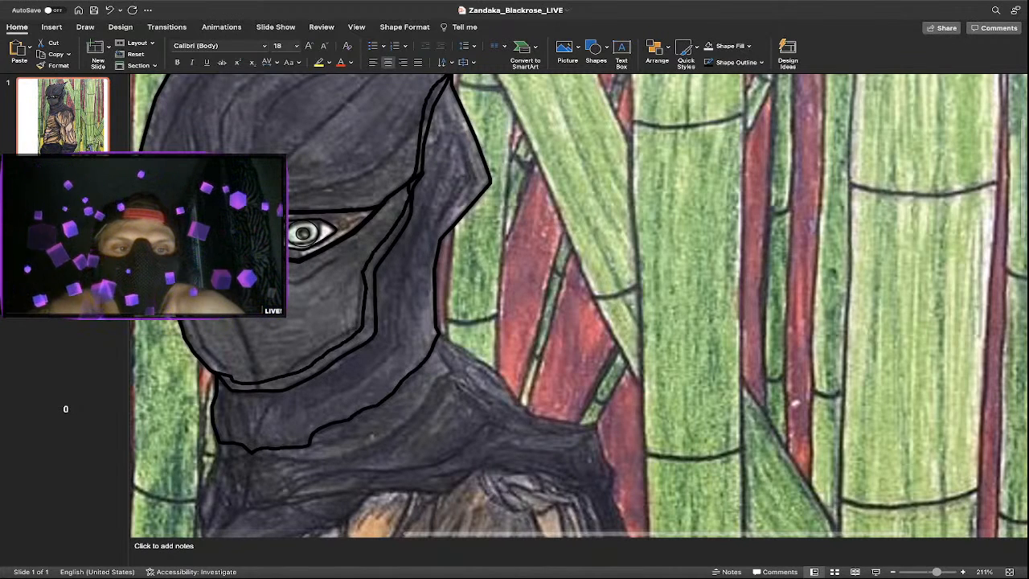
click(321, 286)
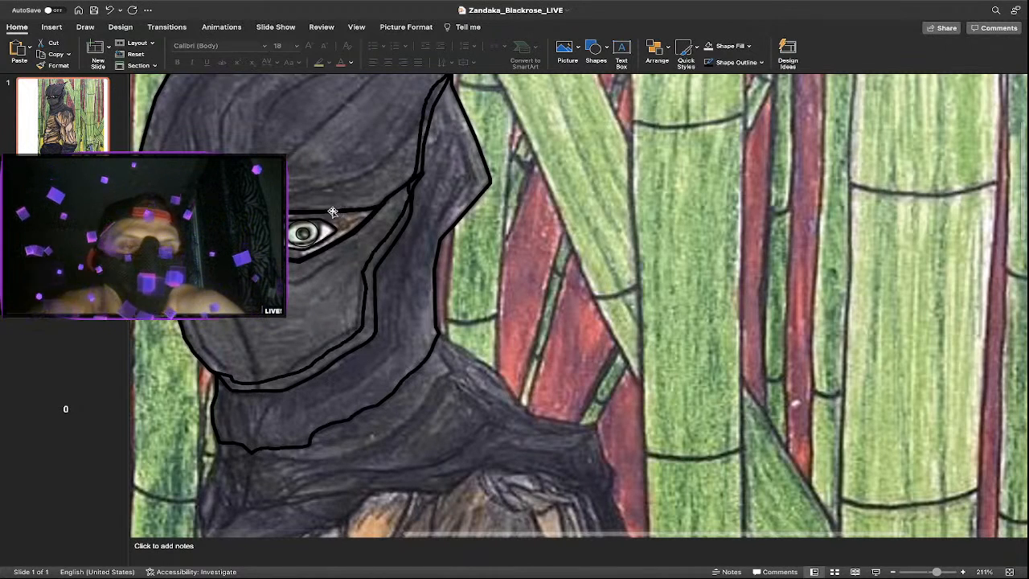
click(604, 54)
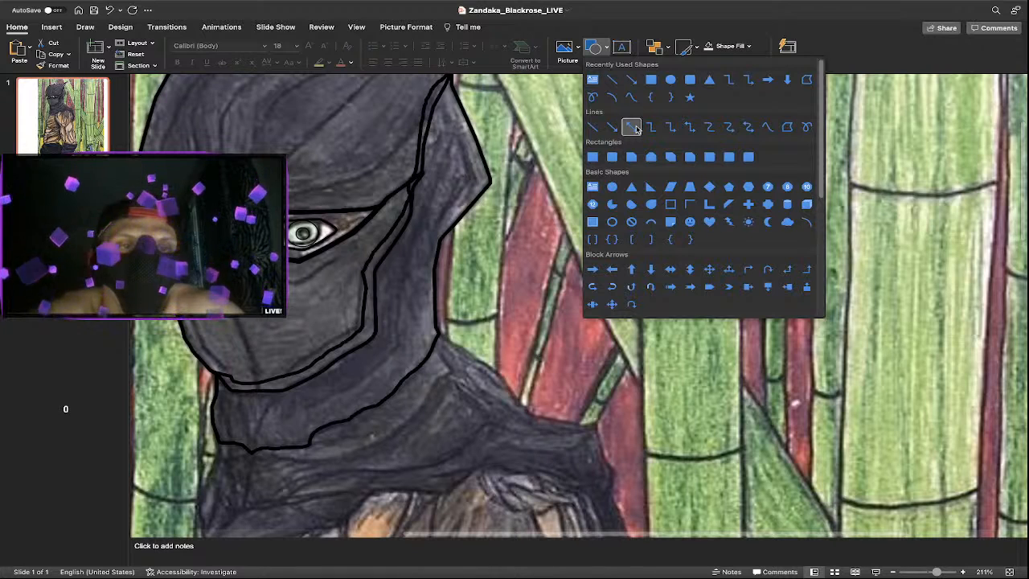
click(355, 224)
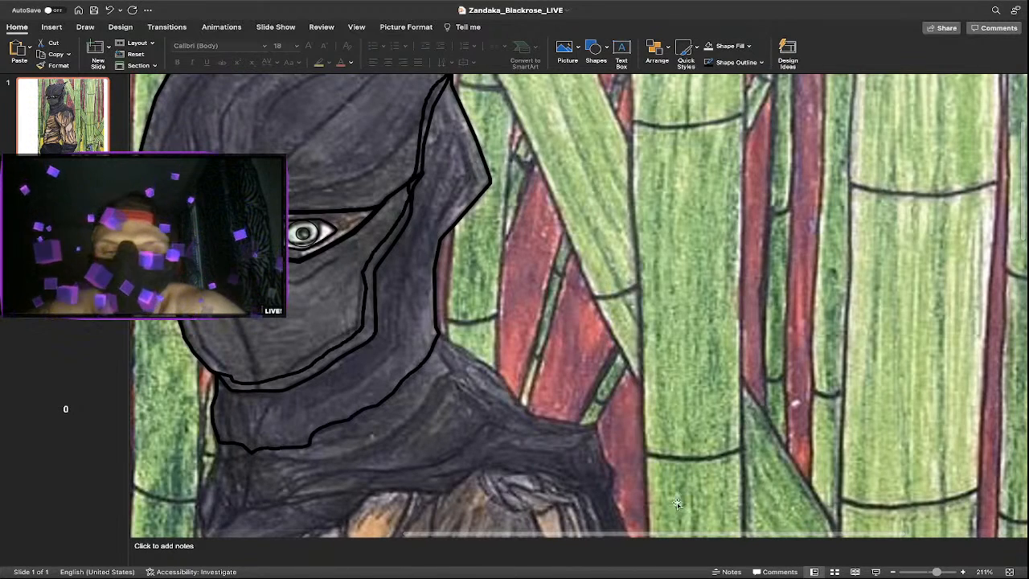
Select the eye-opening outline together with both eyes' outlines, irises and pupils, and group them into one object.
drag(604, 535, 370, 376)
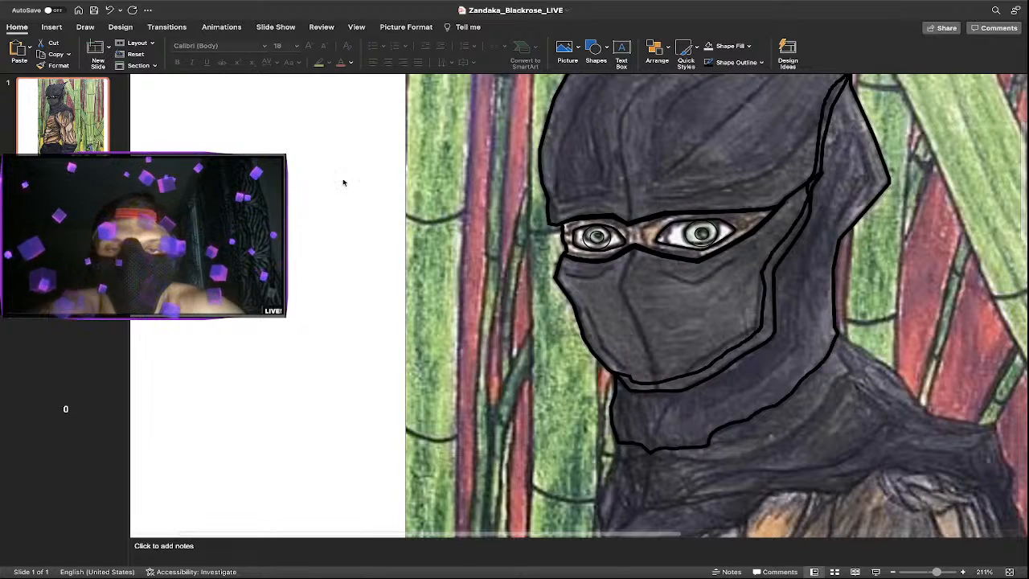
drag(356, 183, 751, 284)
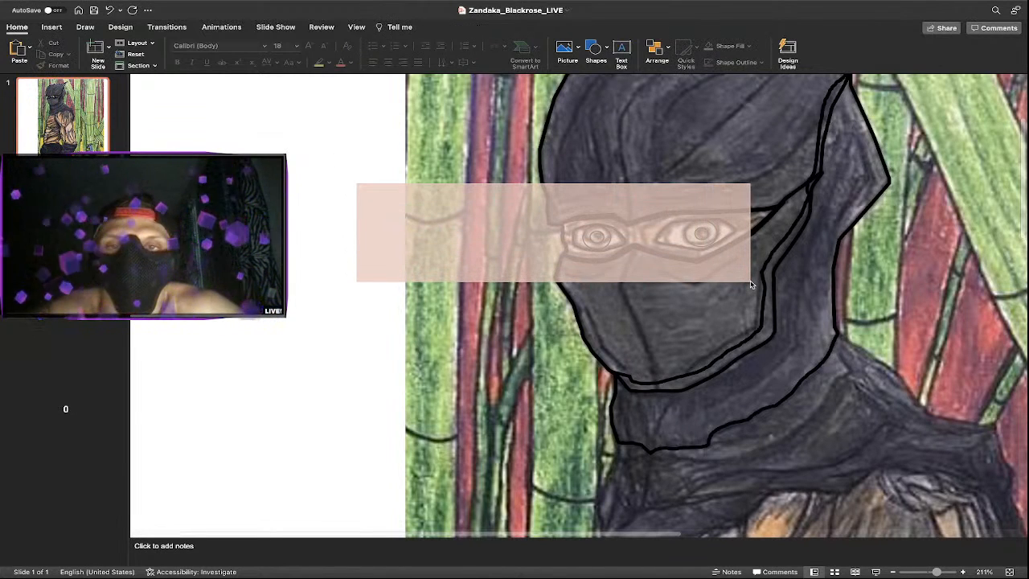
drag(751, 284, 813, 290)
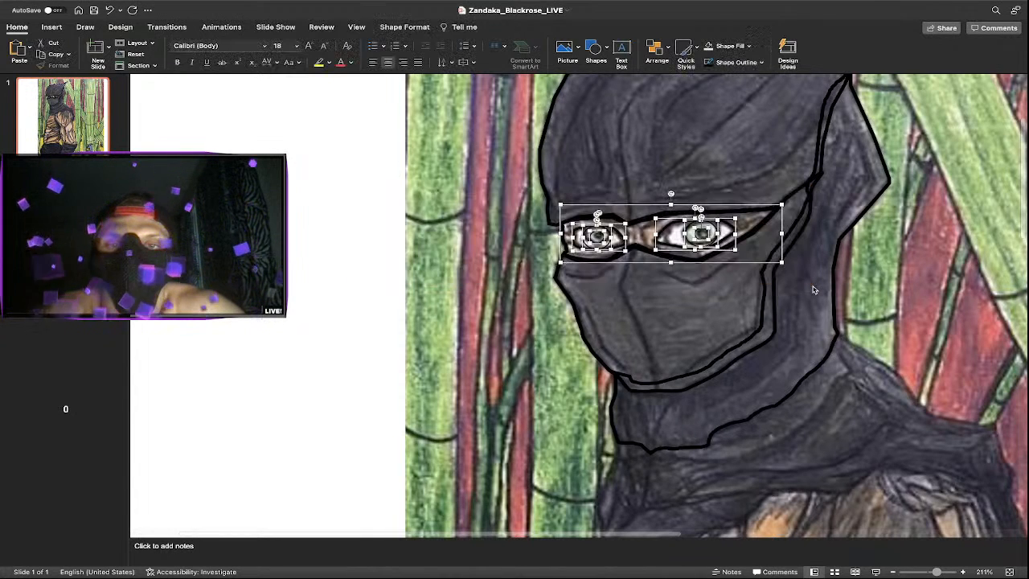
right_click(777, 208)
mouse_move(804, 251)
click(916, 249)
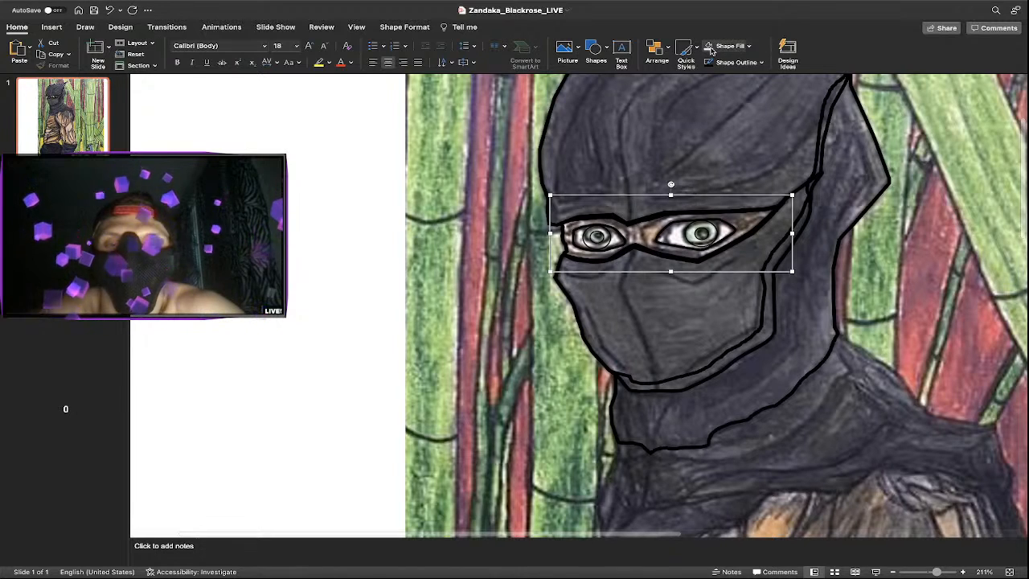
Open the shape formatting options for the larger eye's outline inside the group and undo the accidental move of the group.
click(615, 236)
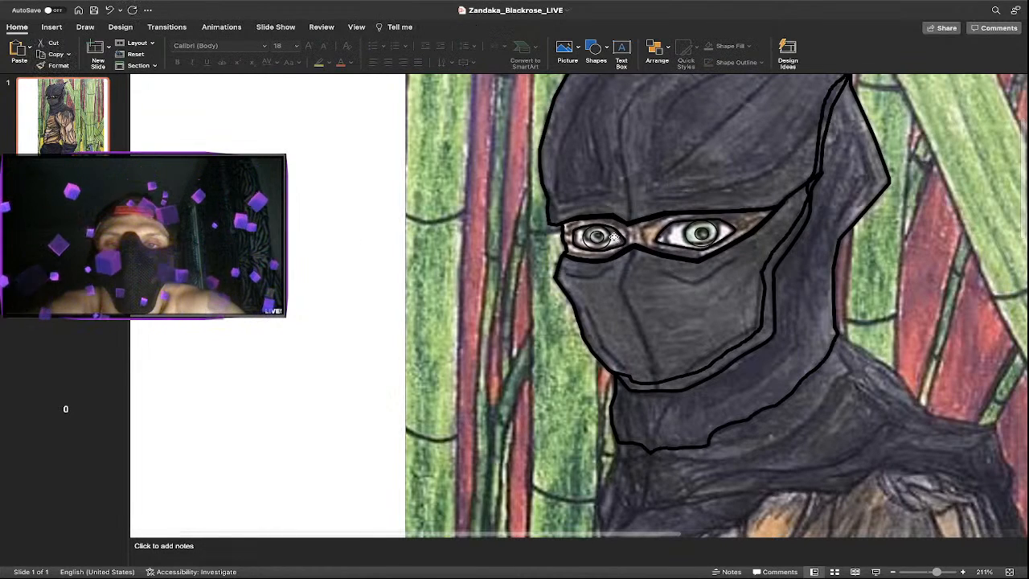
click(616, 235)
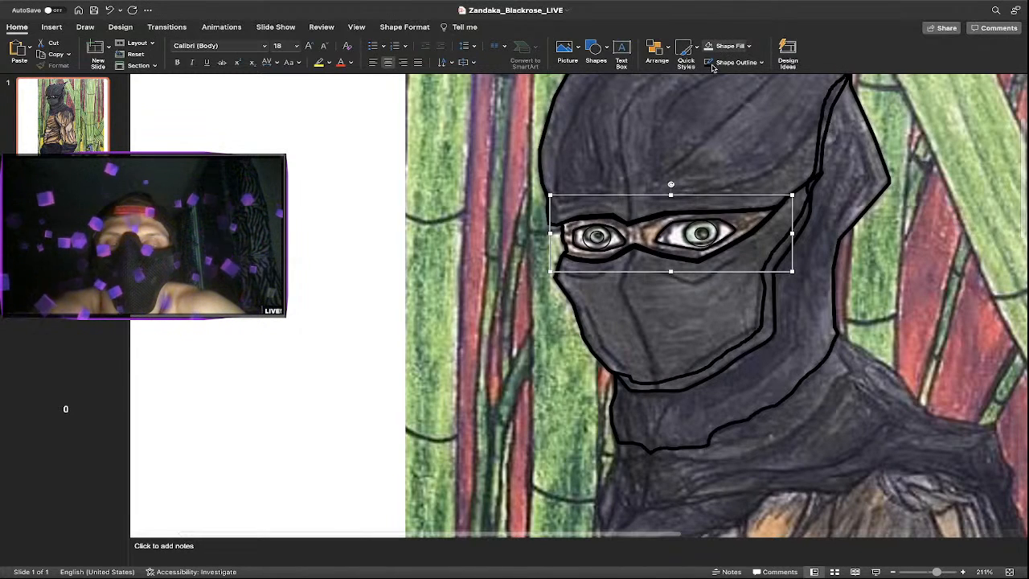
click(680, 223)
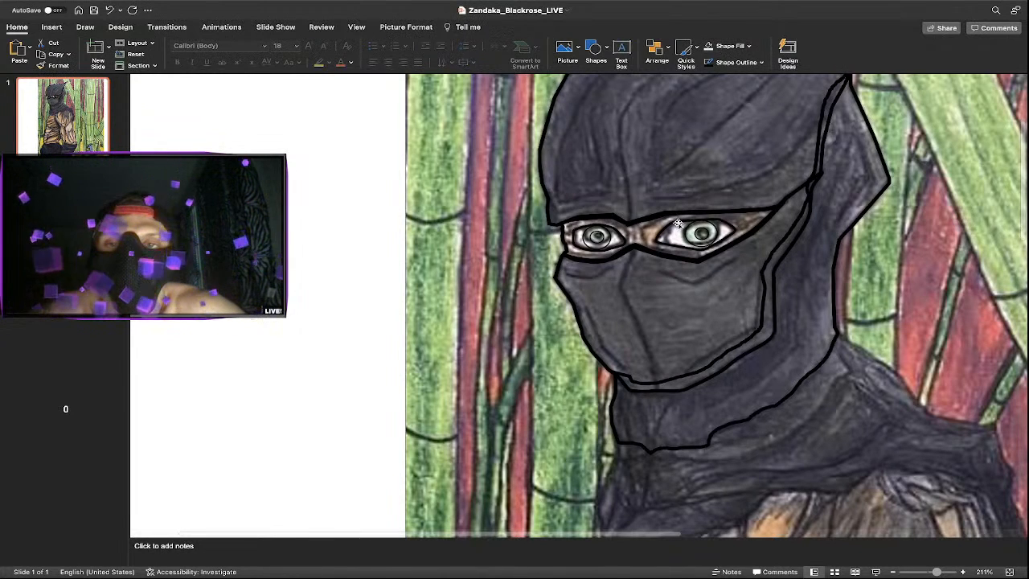
double_click(677, 223)
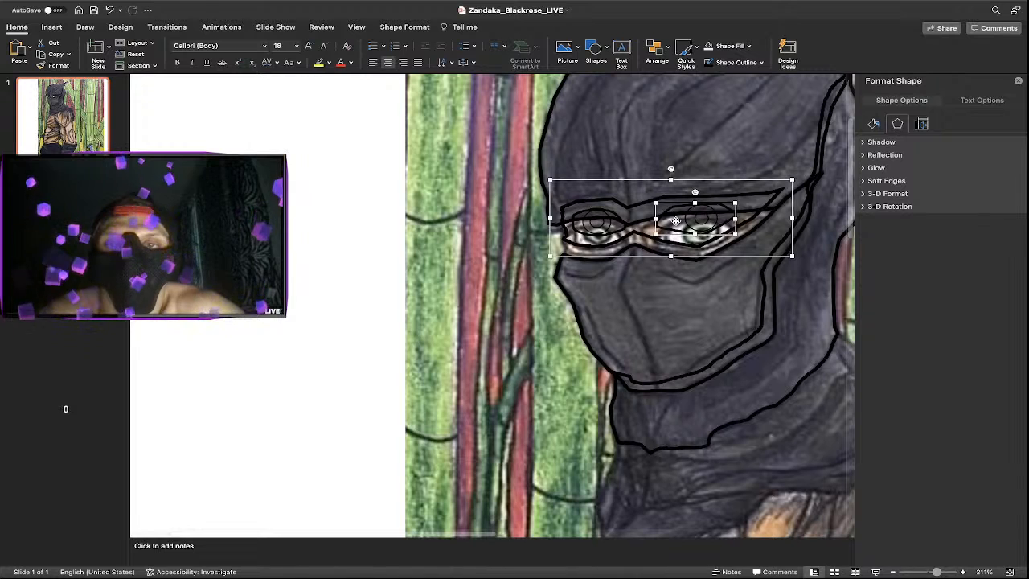
key(super+z)
Try a black fill on the larger eye's outline inside the group and set it back to No Fill.
click(676, 222)
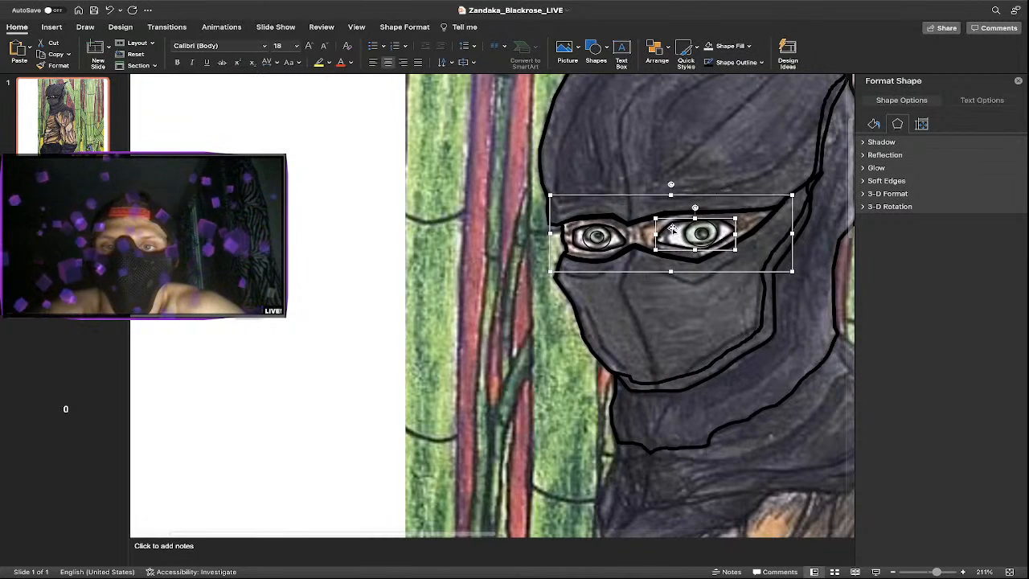
click(674, 227)
double_click(676, 222)
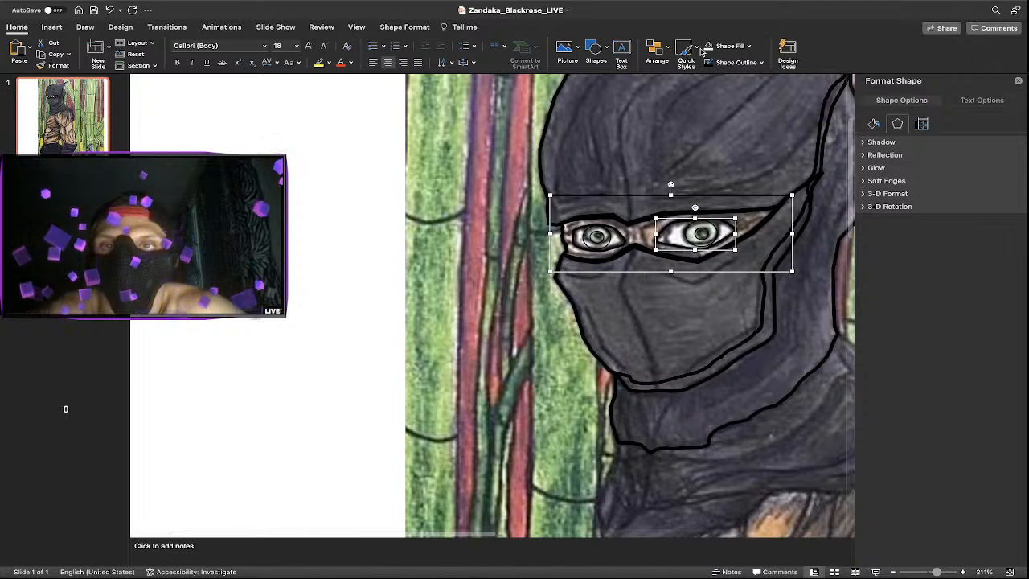
click(747, 47)
click(721, 94)
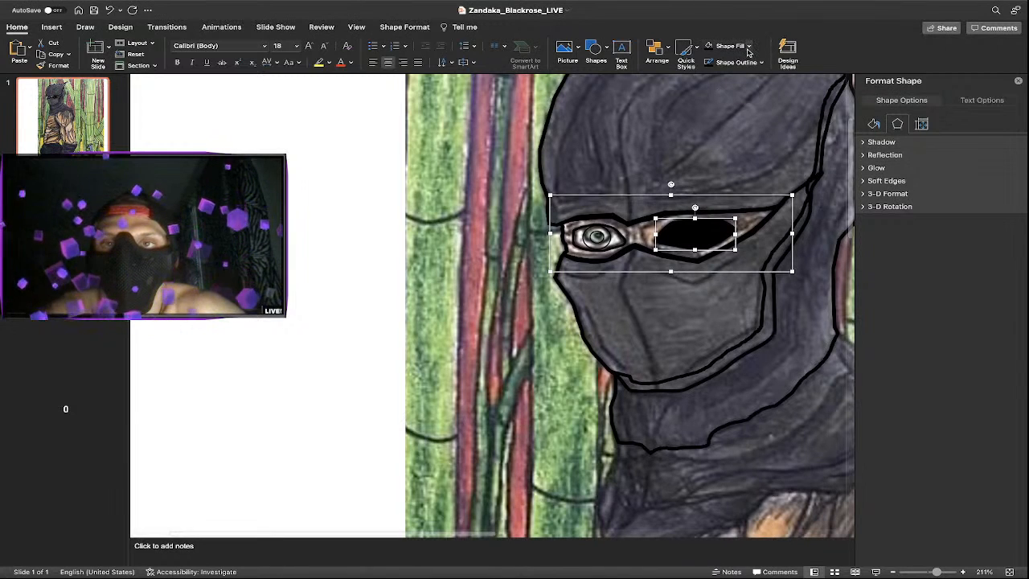
click(748, 49)
click(748, 66)
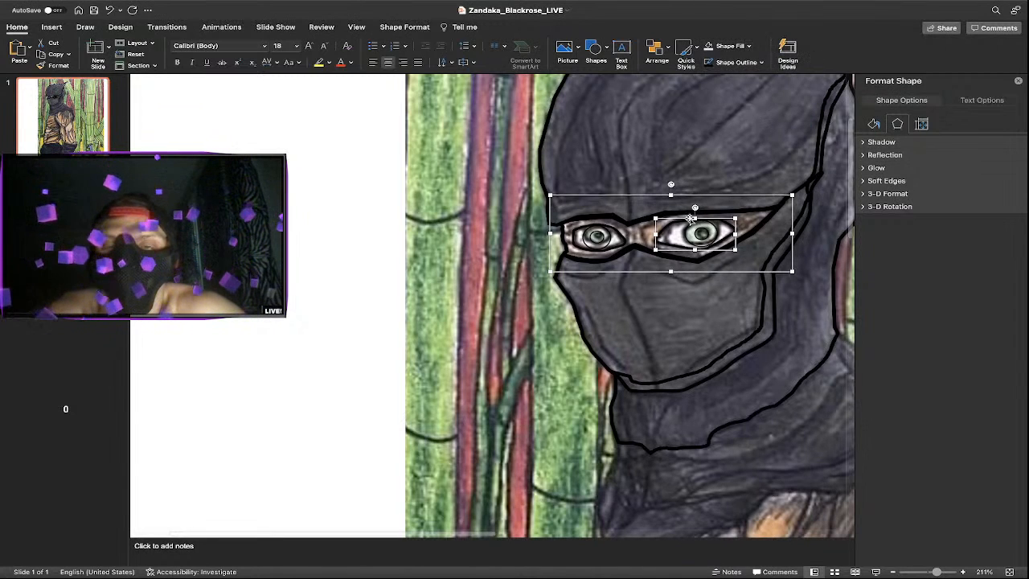
Try filling the whole group of eye shapes with black and with red.
click(362, 248)
drag(375, 179, 793, 293)
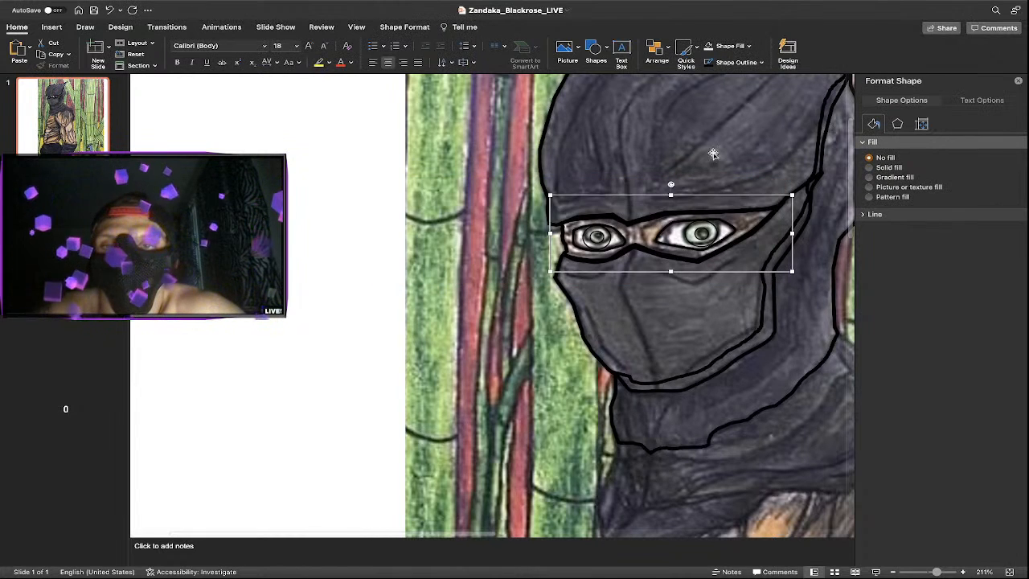
click(751, 48)
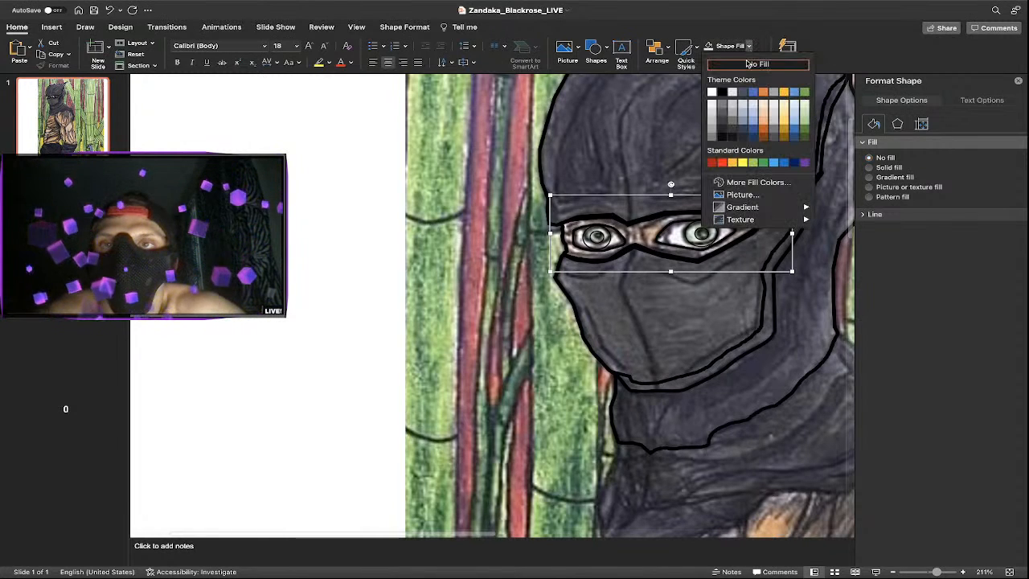
click(726, 90)
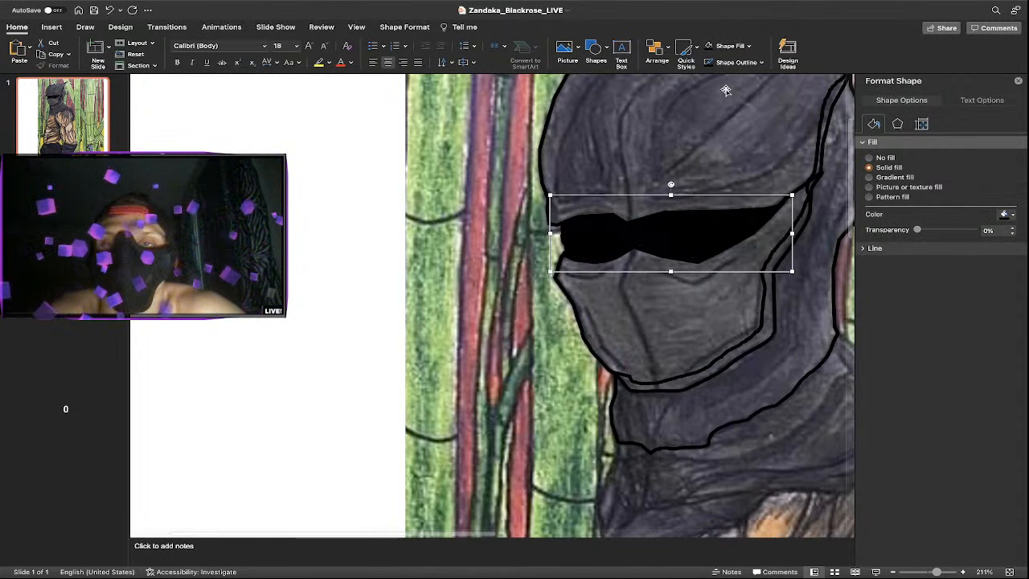
click(749, 47)
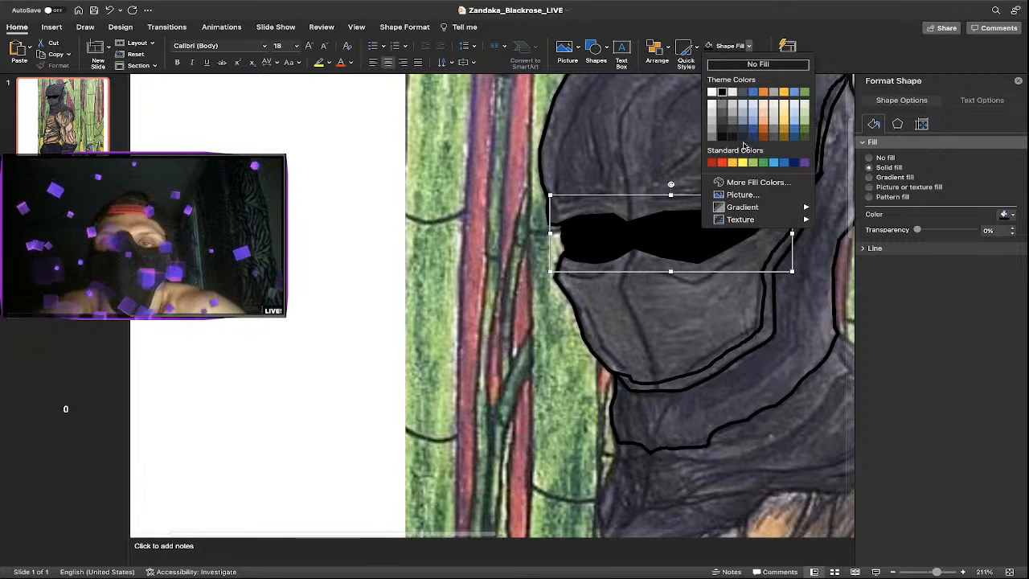
click(721, 162)
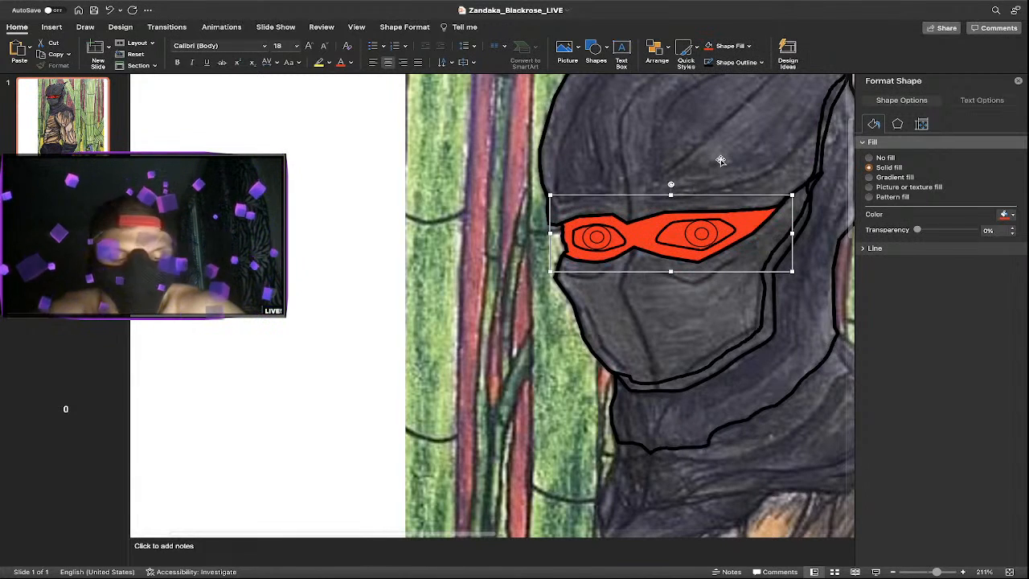
Undo the trial fills on the grouped eye shapes and deselect the group.
key(super+z)
key(super+z)
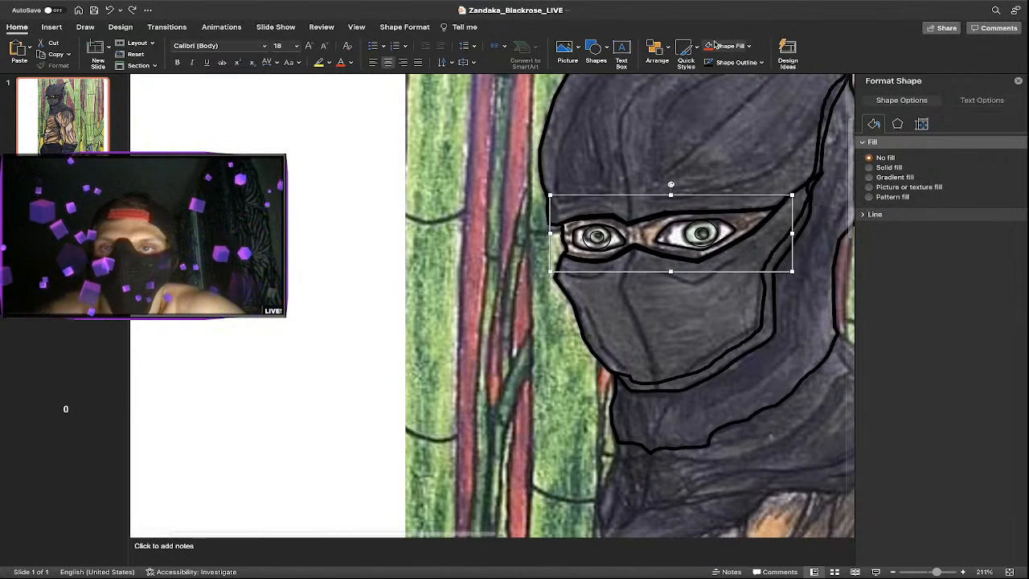
click(709, 46)
key(super+z)
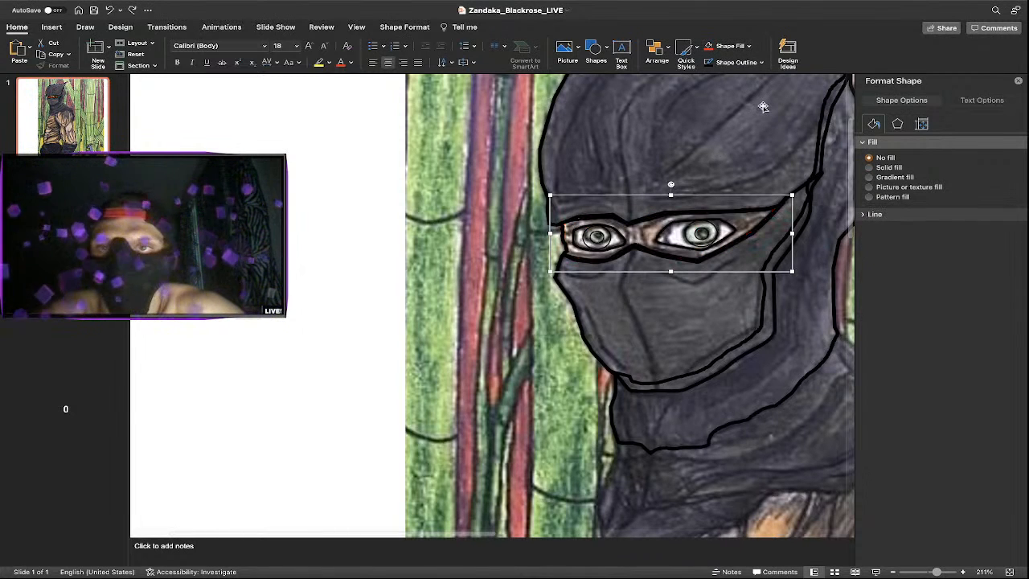
click(378, 226)
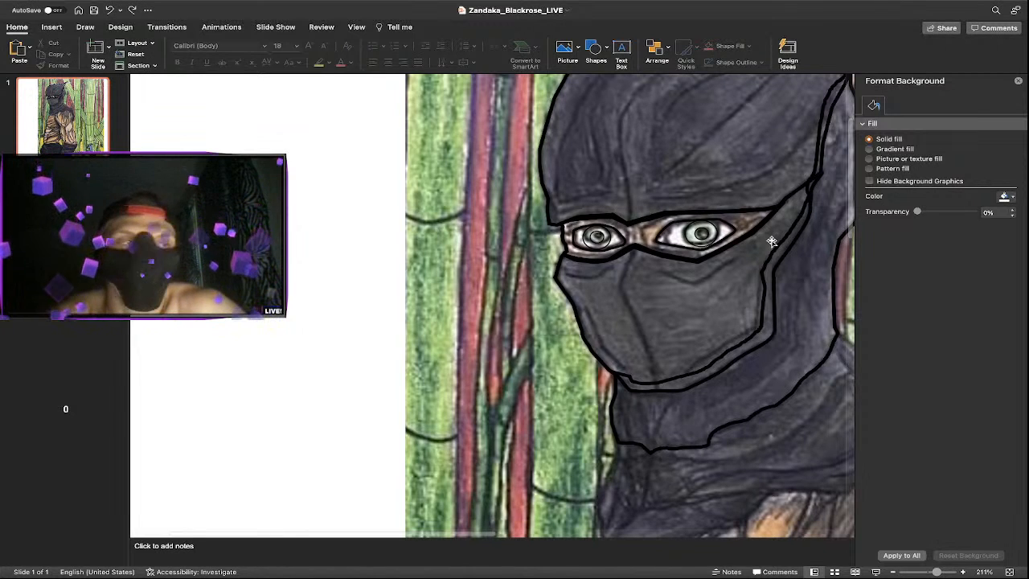
Switch to Streamlabs Desktop and activate the Be Right Back scene.
scroll(755, 250, down, 1)
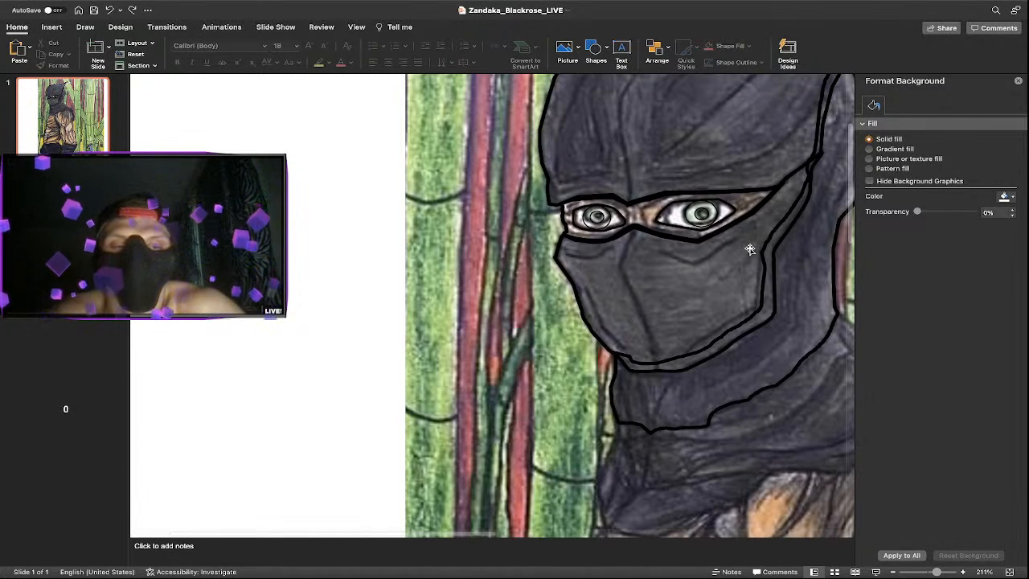
click(601, 560)
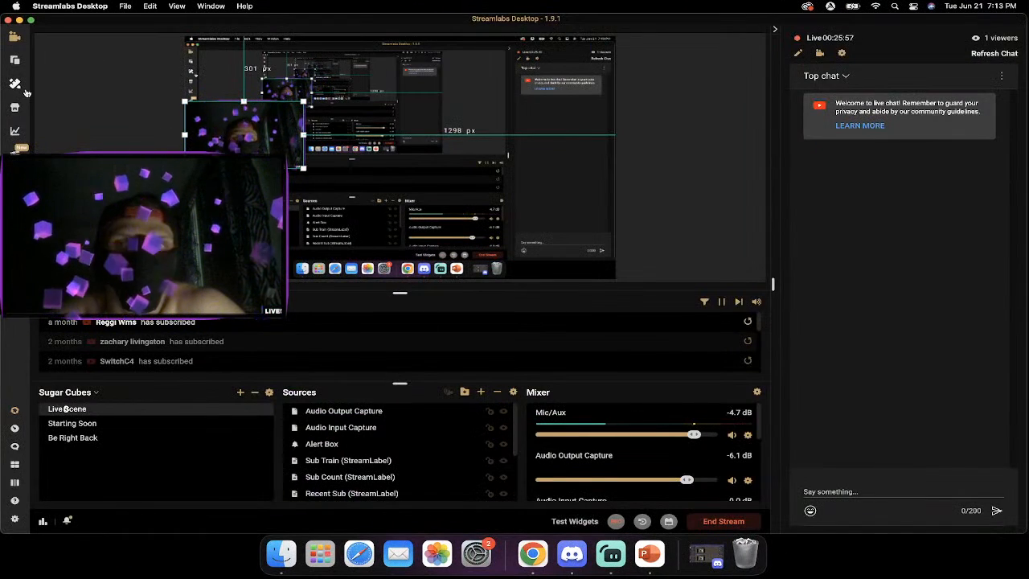
click(71, 437)
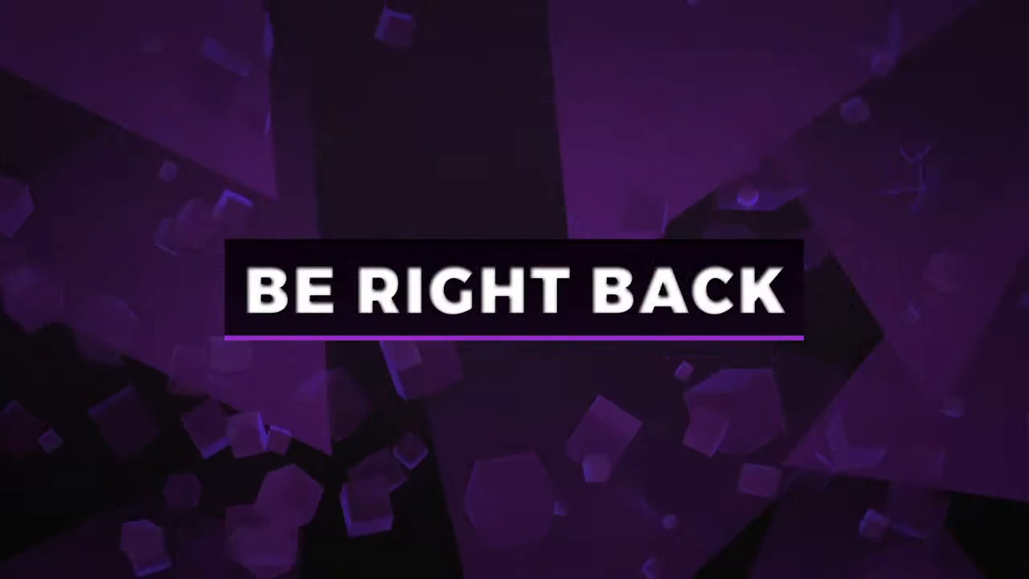
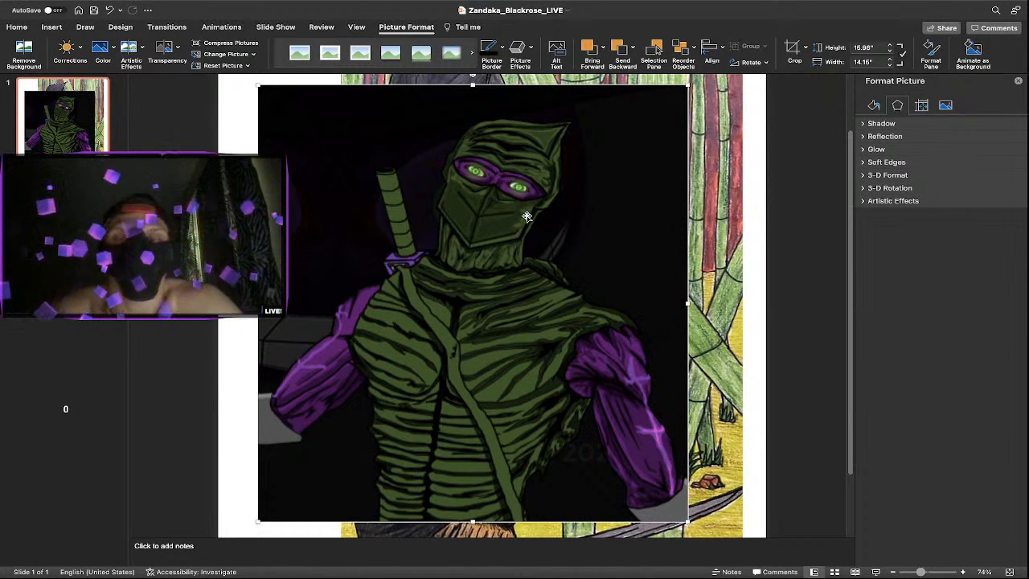
Delete the picture of the green and purple ninja that covers the drawing on the slide.
key(Delete)
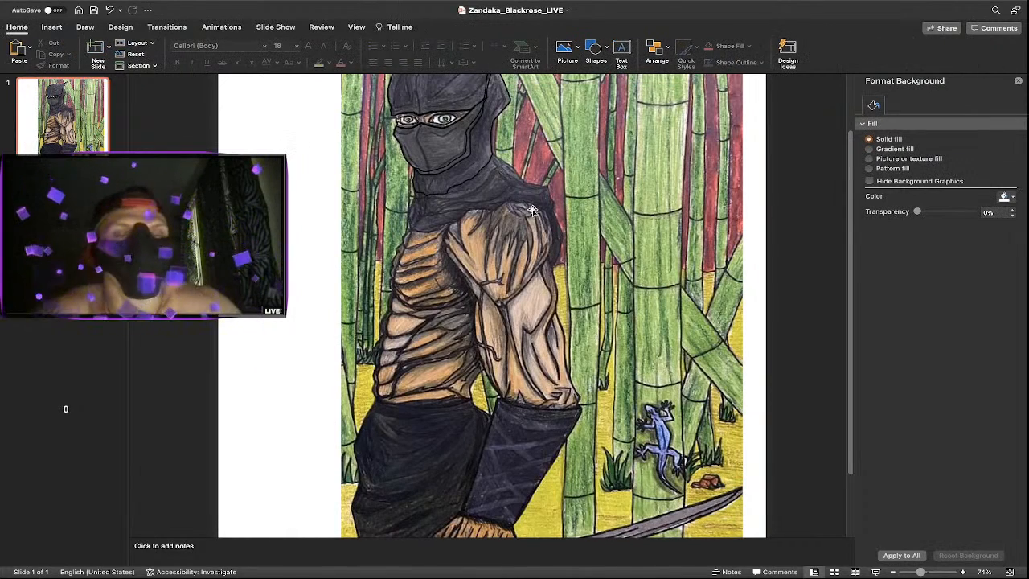
scroll(460, 191, up, 2)
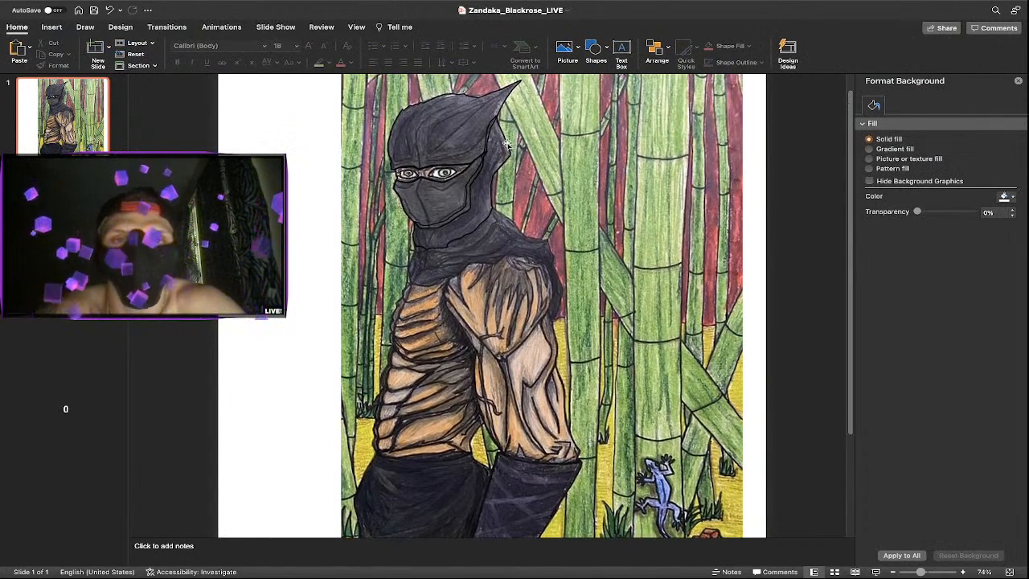
Trace the crease running down the front of the ninja's mask as an open freeform line with a thin black outline.
click(593, 49)
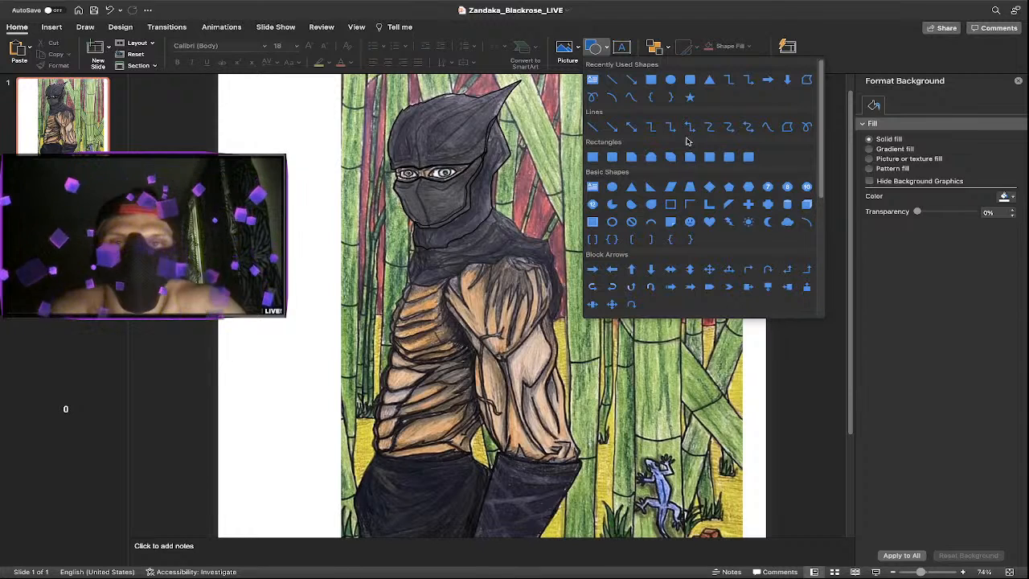
click(806, 78)
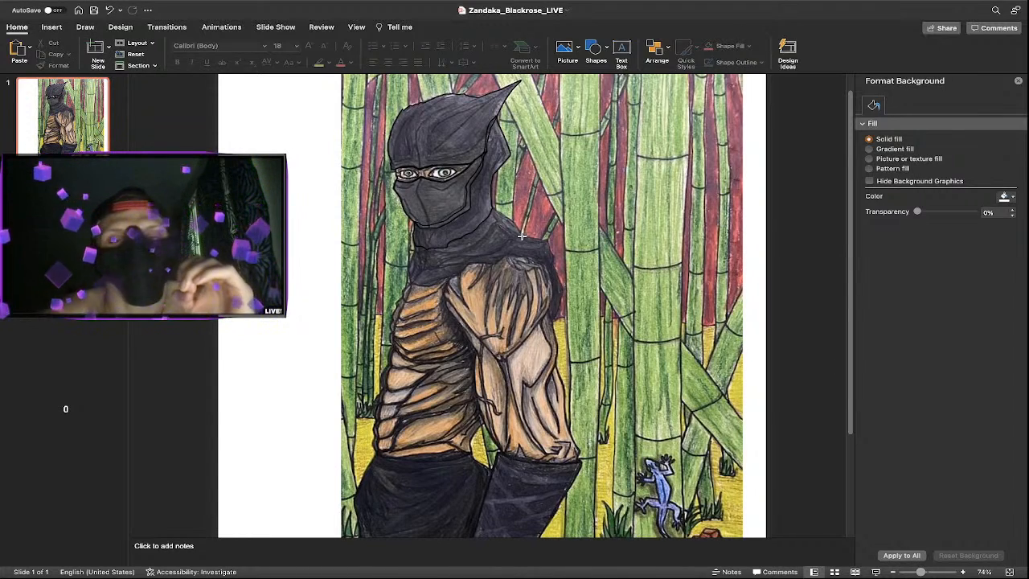
scroll(522, 235, down, 3)
scroll(505, 261, up, 2)
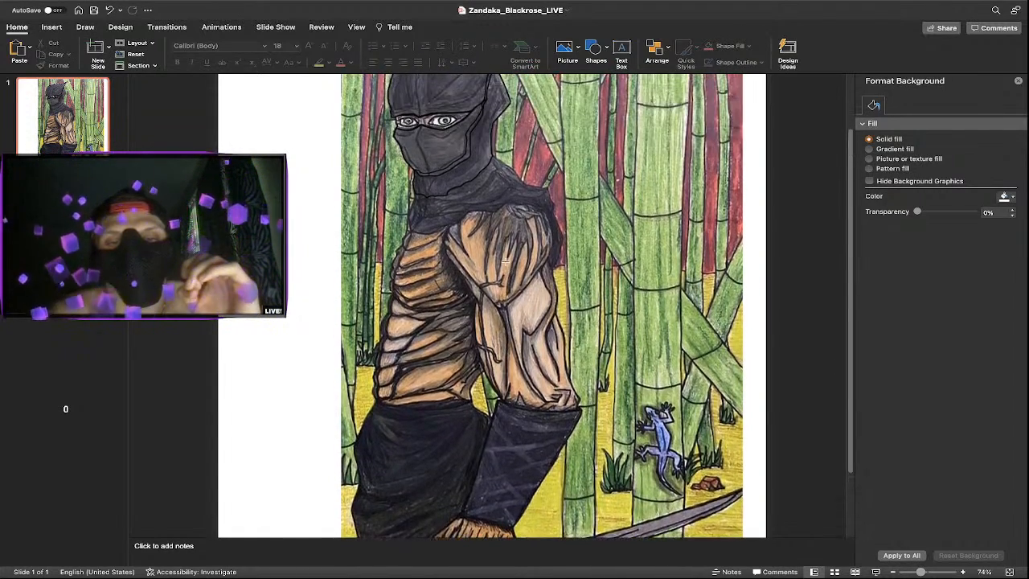
scroll(506, 260, up, 1)
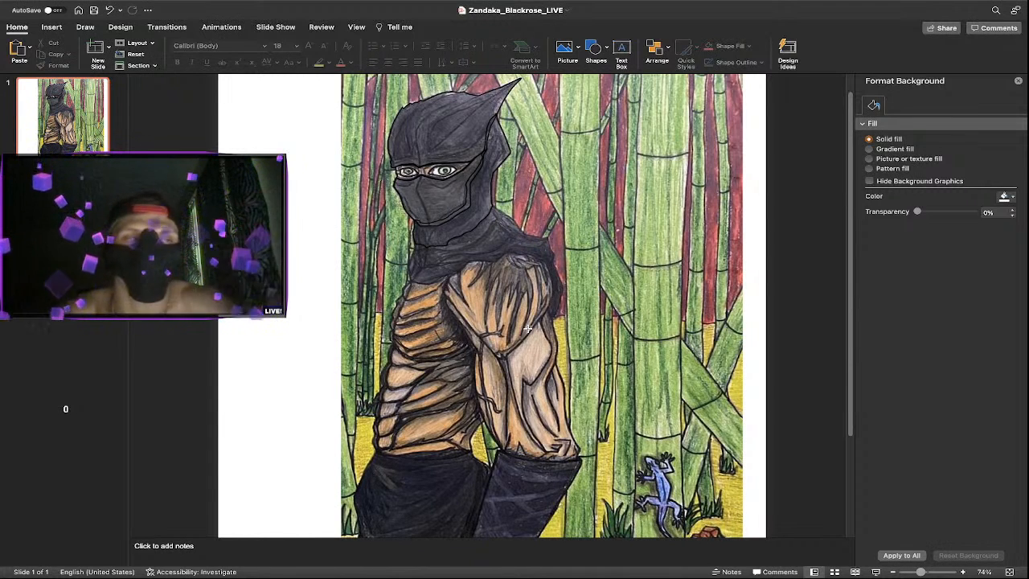
scroll(438, 229, up, 1)
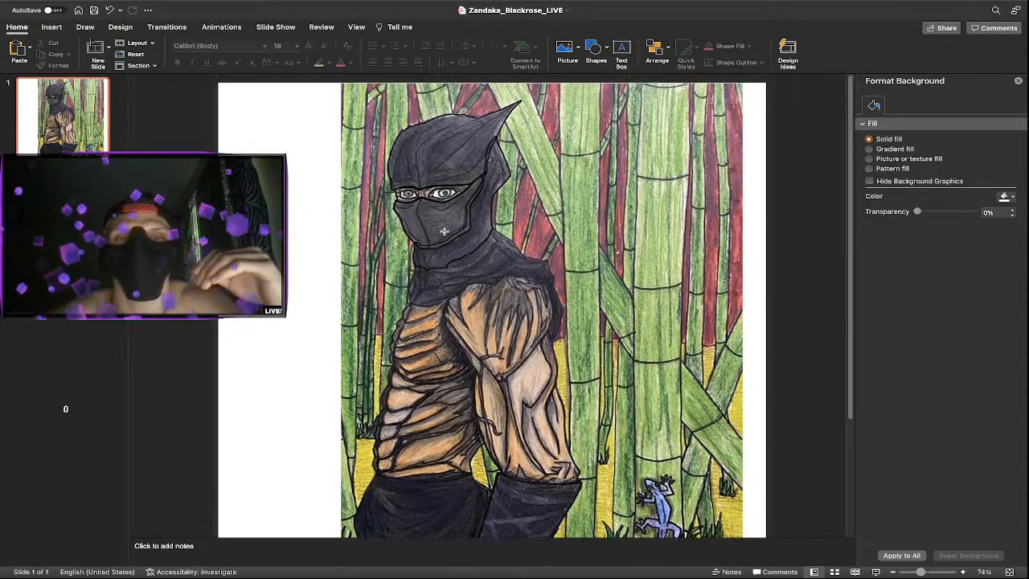
click(935, 572)
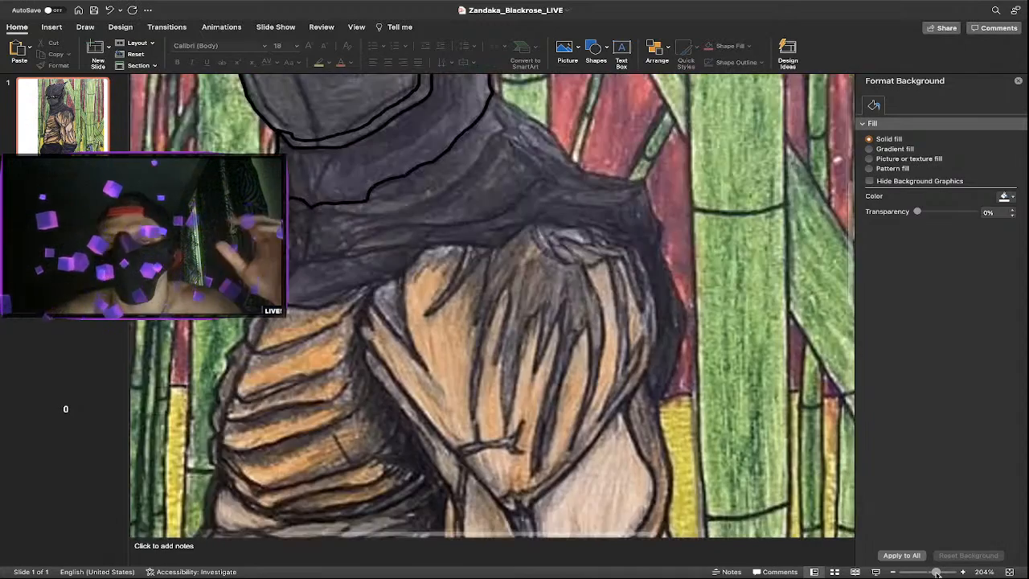
scroll(482, 254, up, 3)
scroll(481, 253, up, 8)
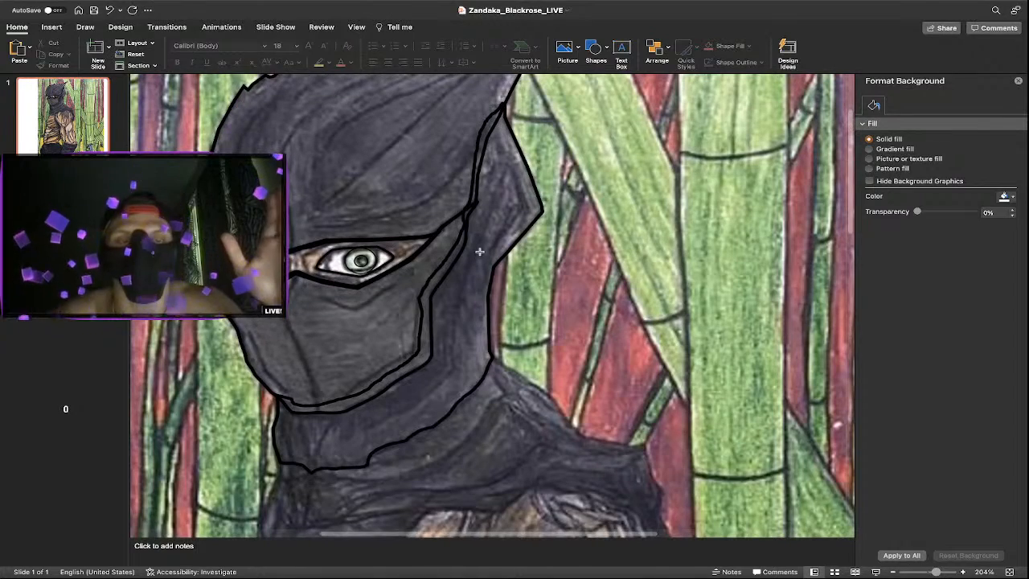
scroll(478, 251, up, 3)
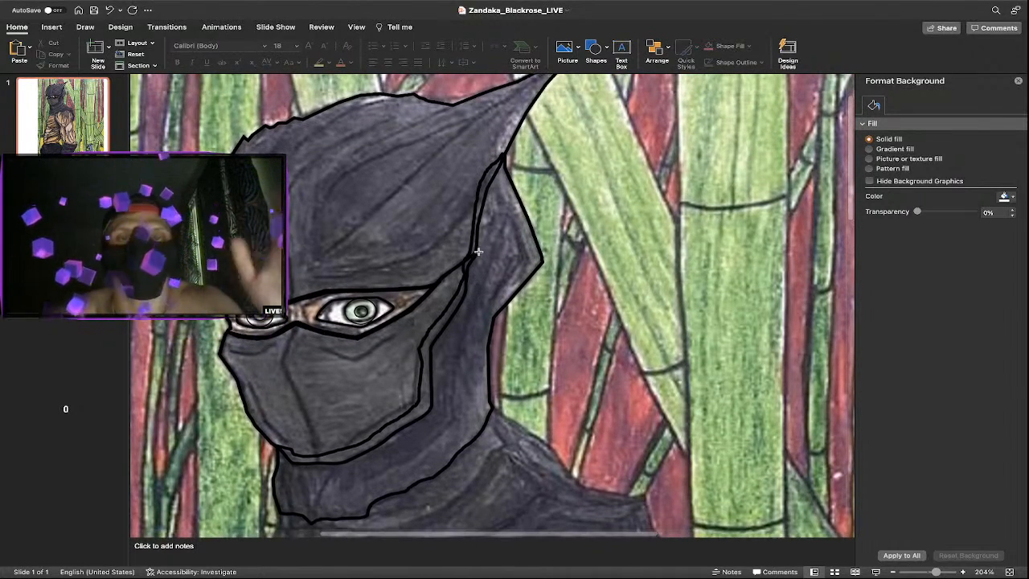
scroll(479, 251, down, 5)
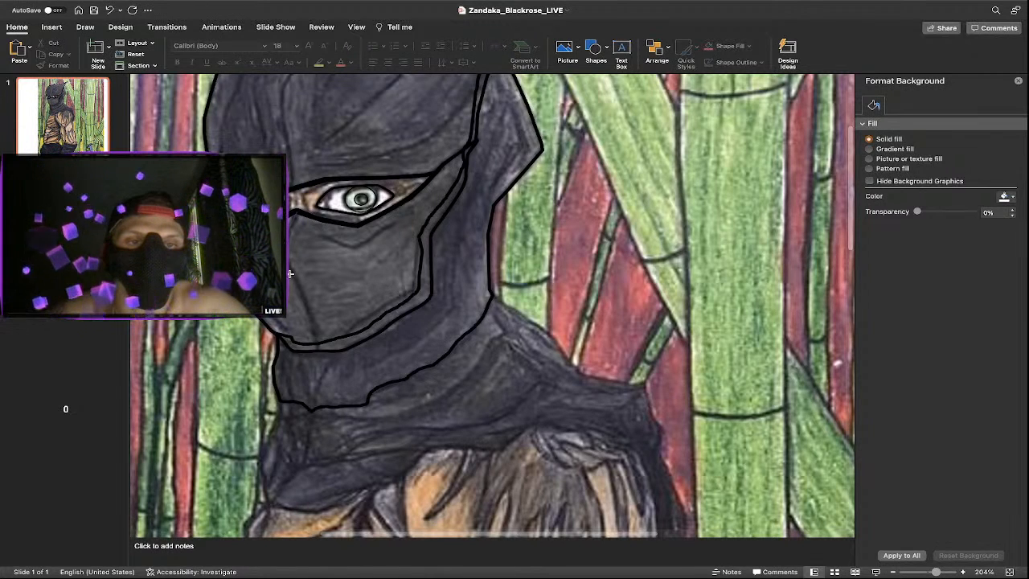
click(317, 352)
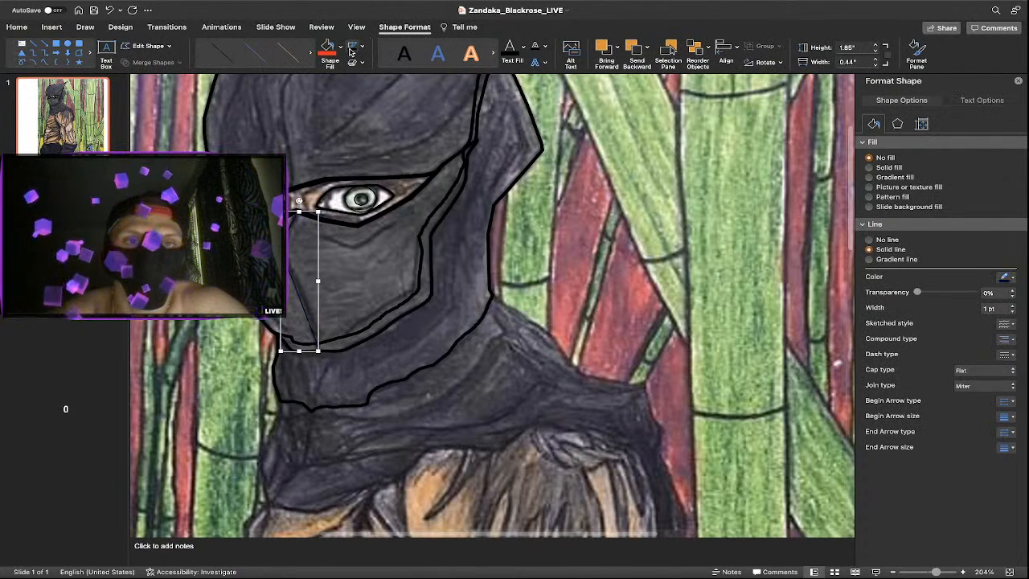
click(580, 311)
Trace the dark cloth around the neck and shoulders as a closed freeform about 4.82" wide and 2.79" high.
scroll(580, 311, down, 5)
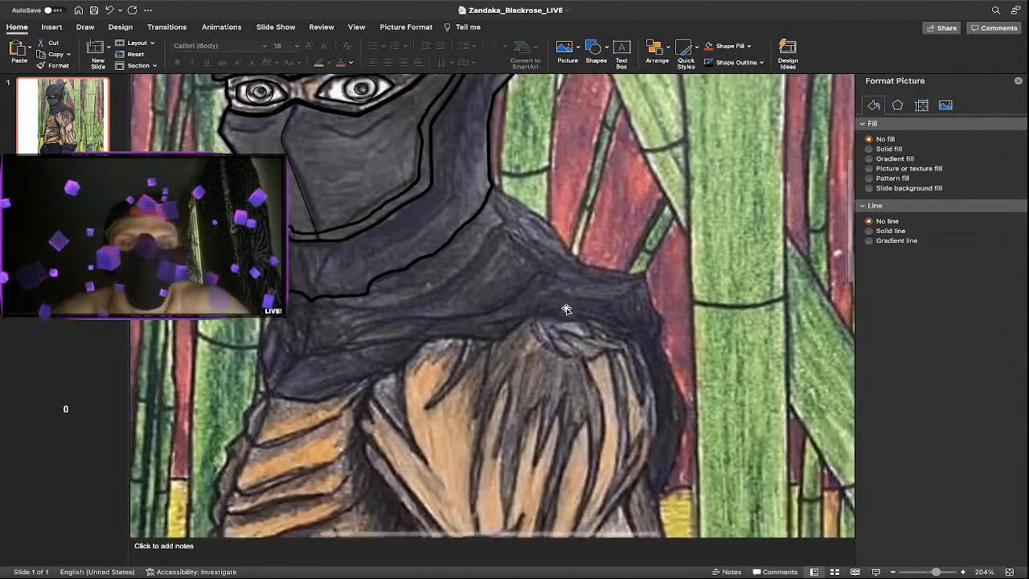
click(594, 47)
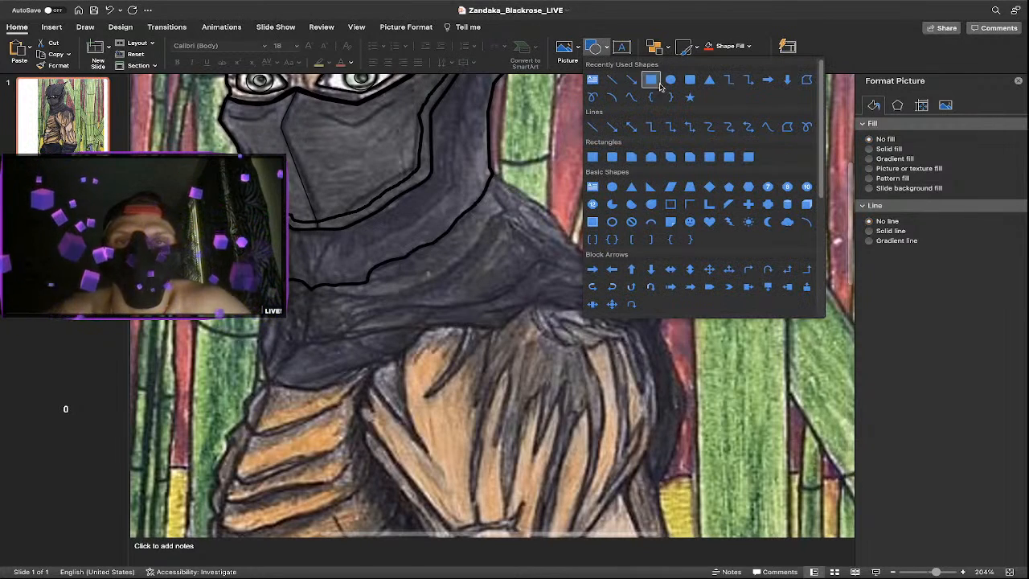
click(807, 79)
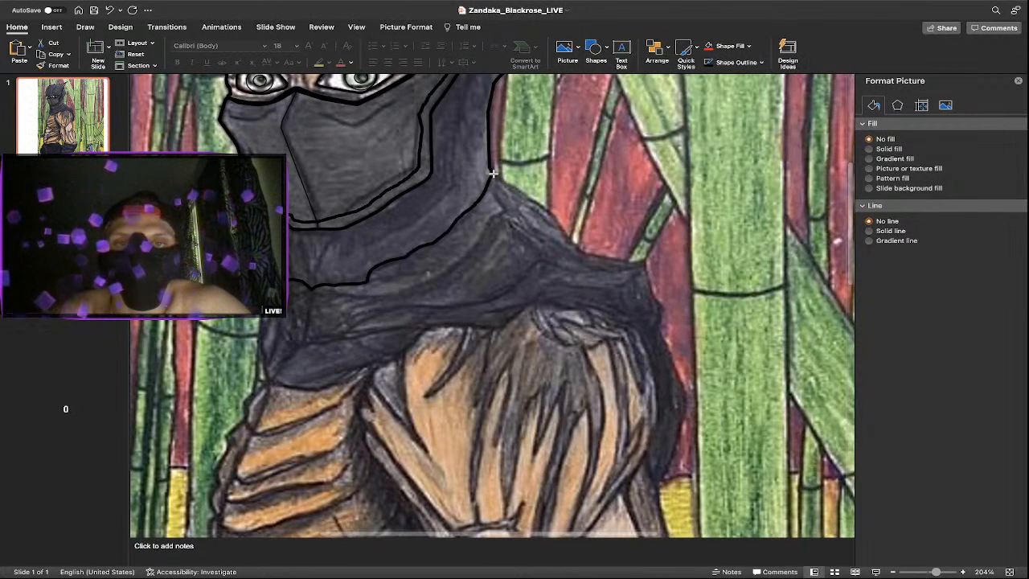
click(496, 174)
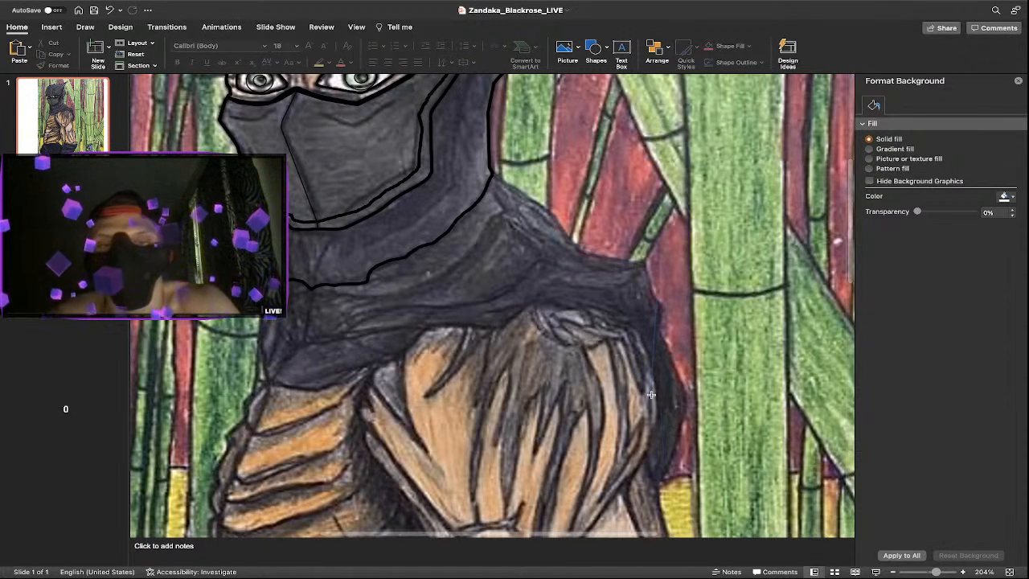
click(659, 314)
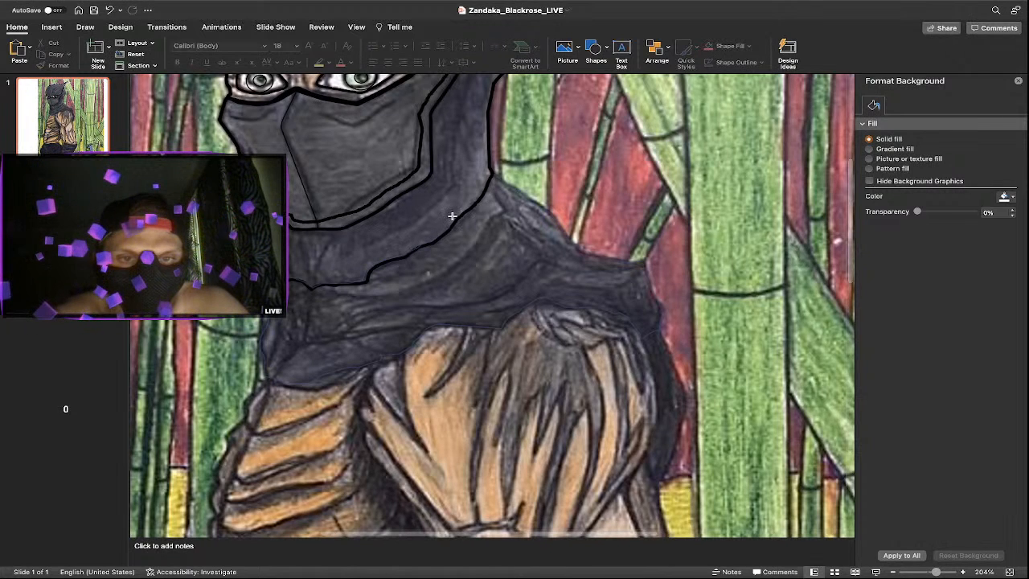
click(489, 170)
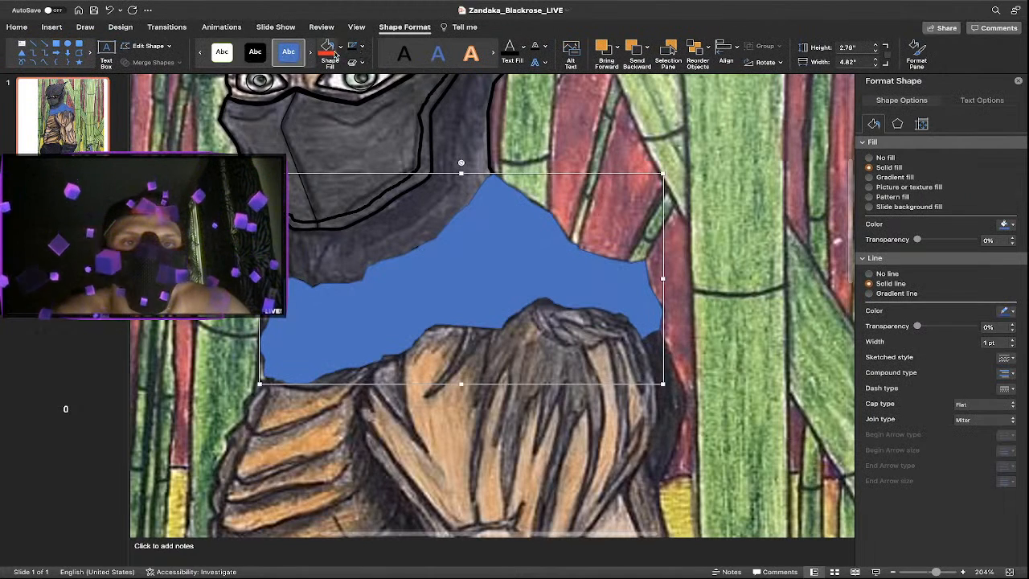
Remove the shoulder cloth shape's fill and give it a black 3 pt outline.
click(340, 46)
click(343, 71)
click(359, 48)
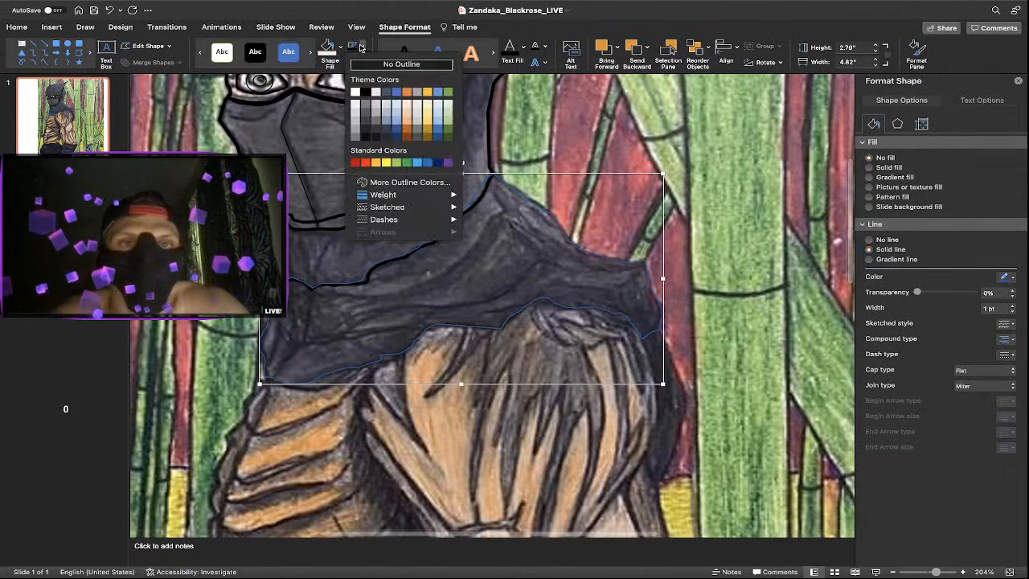
mouse_move(386, 196)
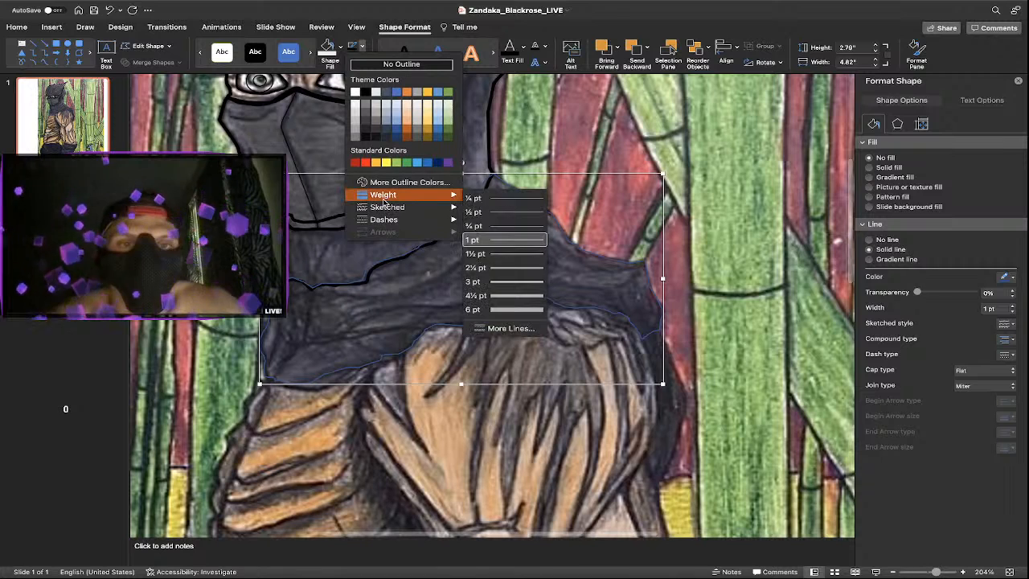
click(475, 281)
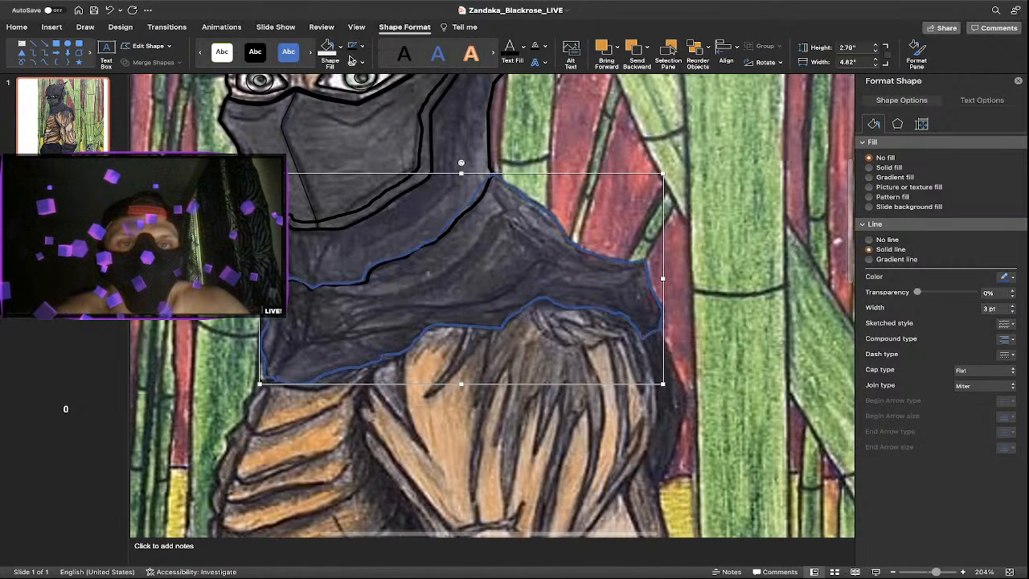
click(697, 213)
Try moving the grouped eye shapes off the ninja's face onto the bamboo and undo the move.
scroll(467, 182, up, 4)
scroll(467, 182, up, 3)
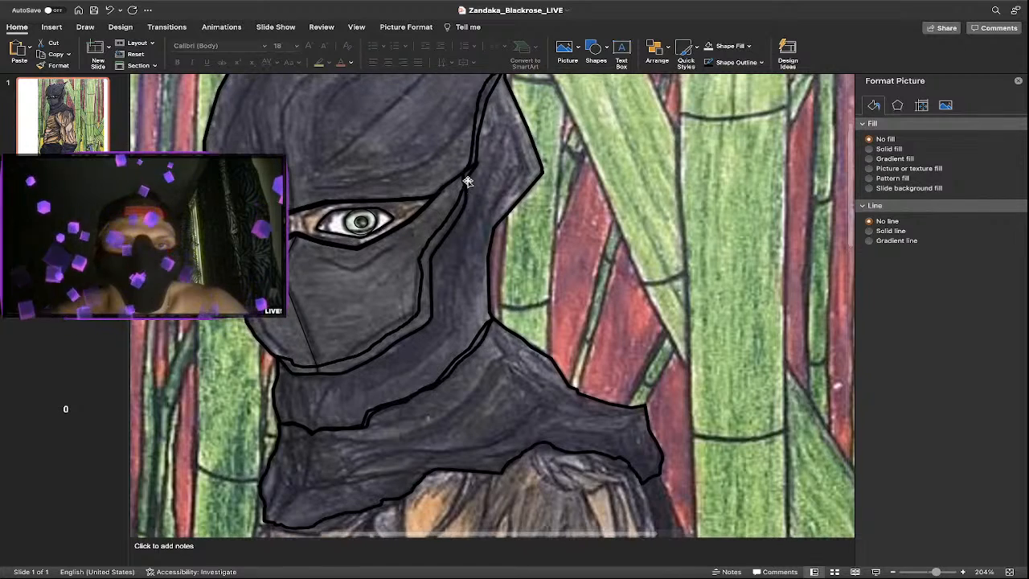
scroll(467, 182, down, 1)
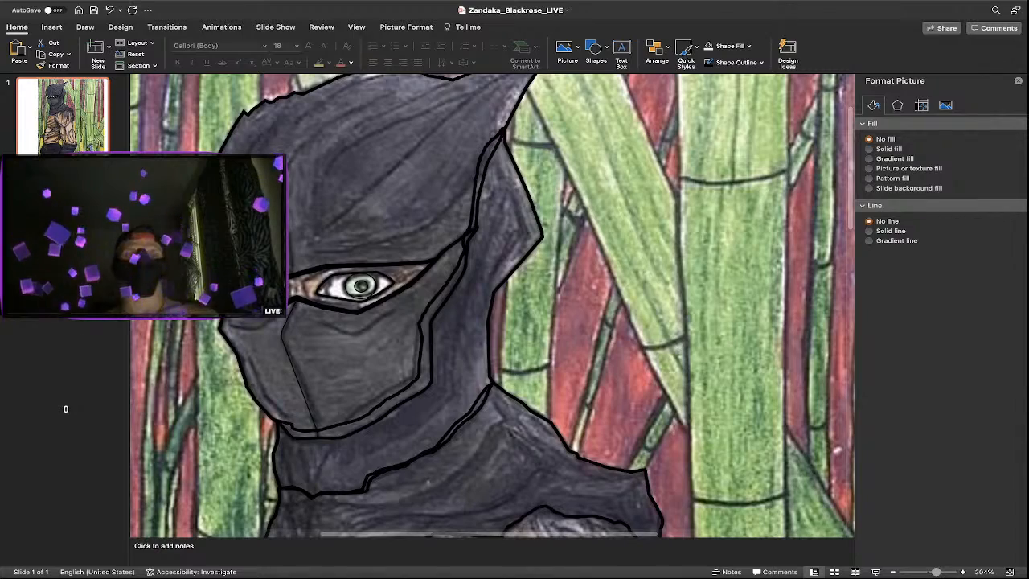
drag(412, 292, 654, 279)
key(super+z)
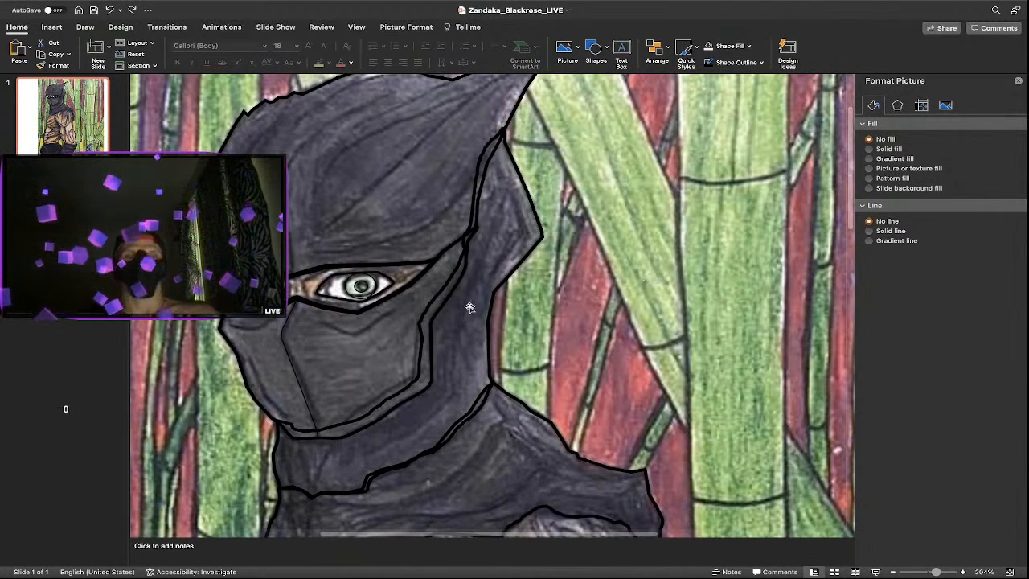
click(369, 277)
drag(365, 274, 660, 246)
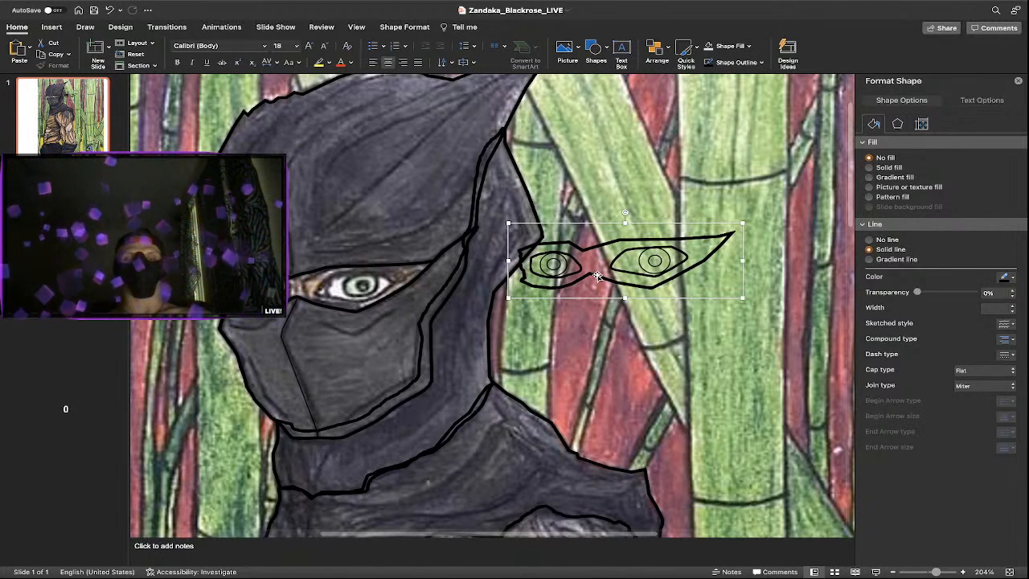
key(super+z)
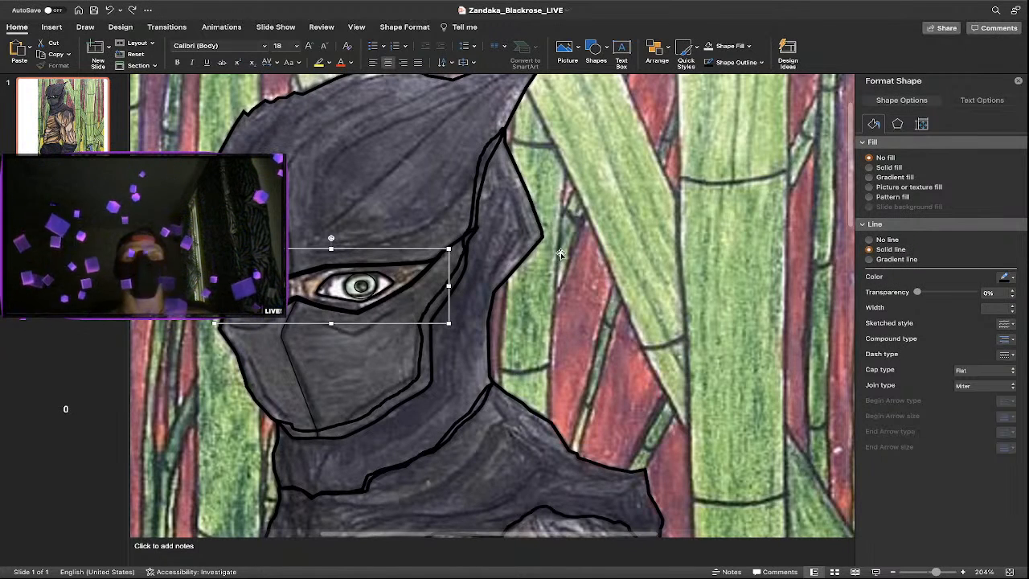
Select all the traced head and shoulder shapes together and group them.
scroll(459, 328, down, 1)
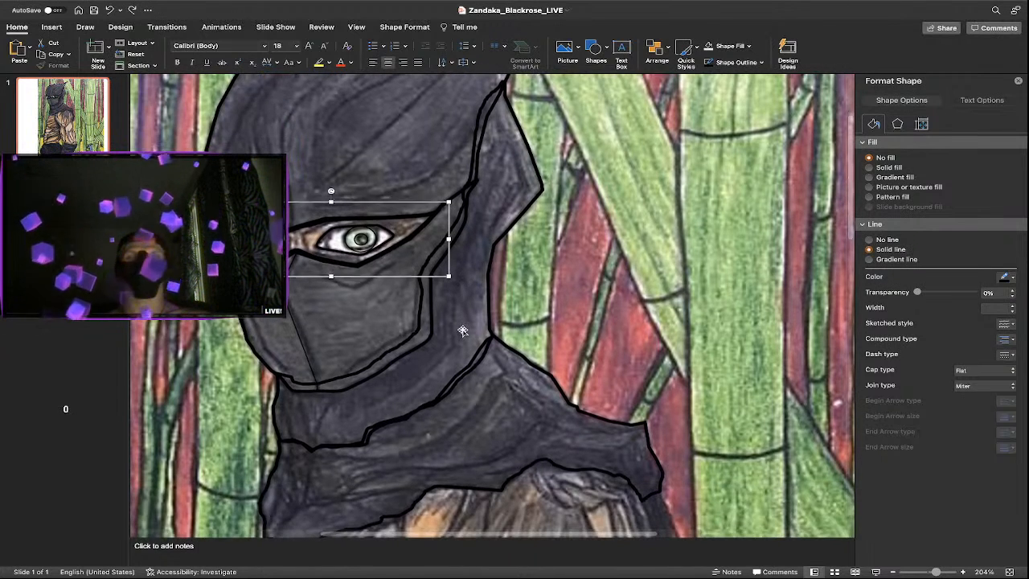
scroll(462, 327, up, 1)
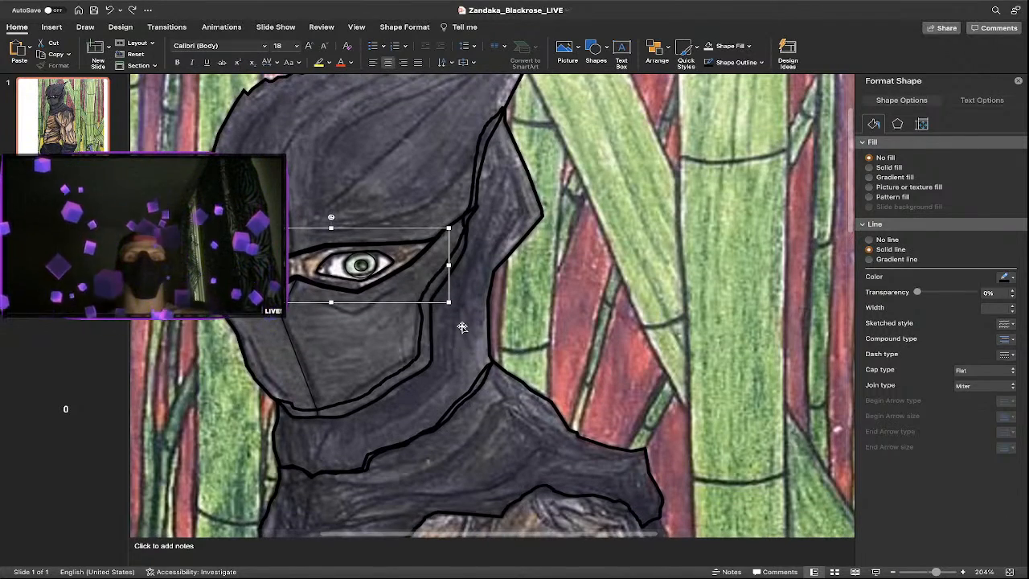
scroll(462, 327, down, 2)
scroll(608, 371, down, 1)
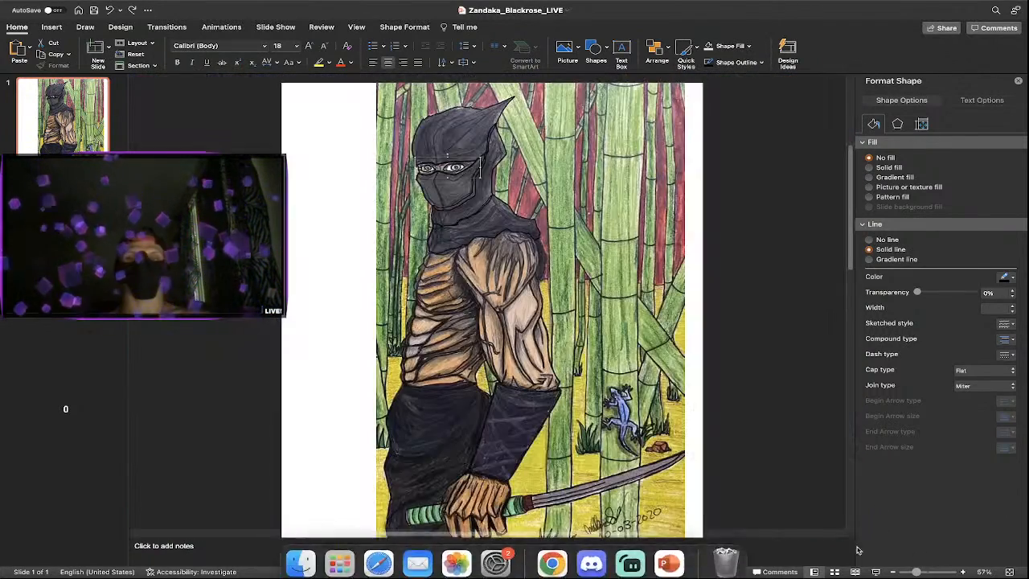
click(917, 572)
click(333, 298)
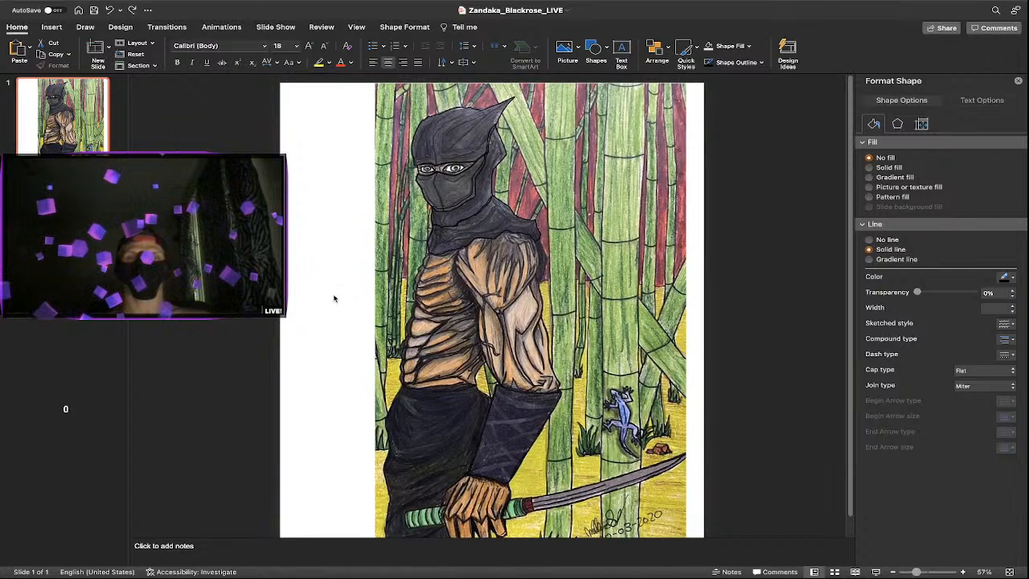
drag(325, 301, 600, 75)
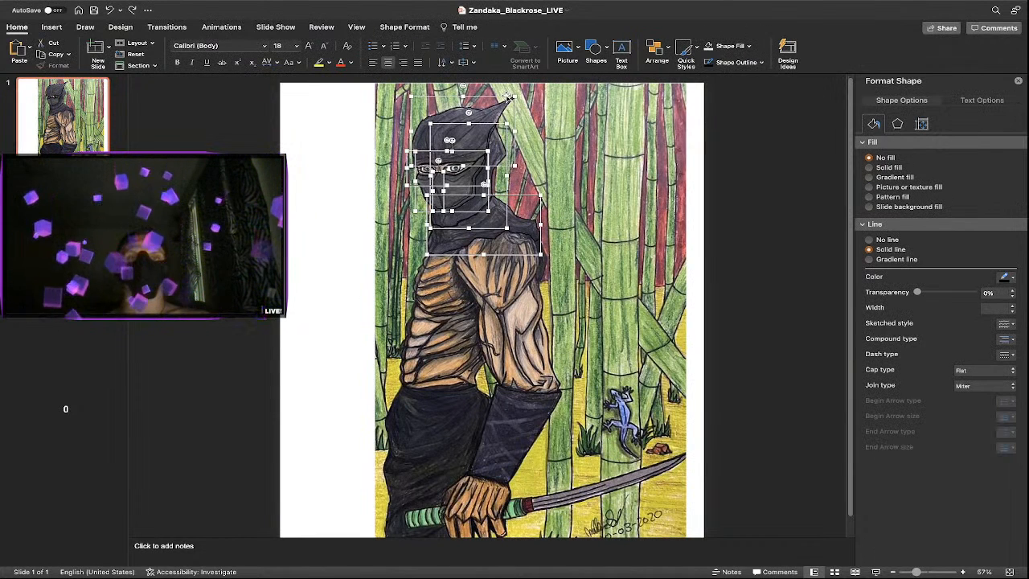
right_click(508, 97)
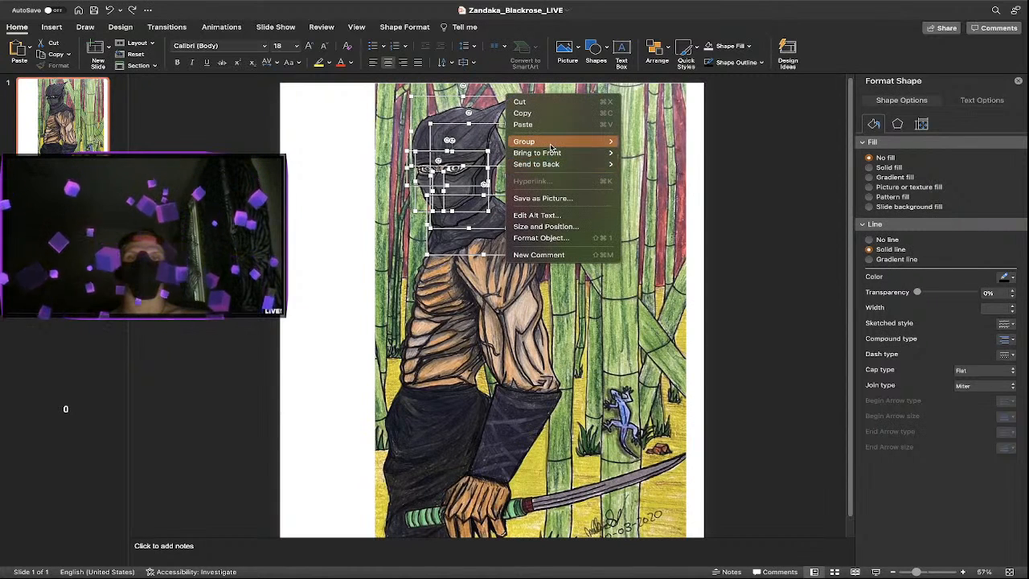
mouse_move(594, 141)
click(637, 142)
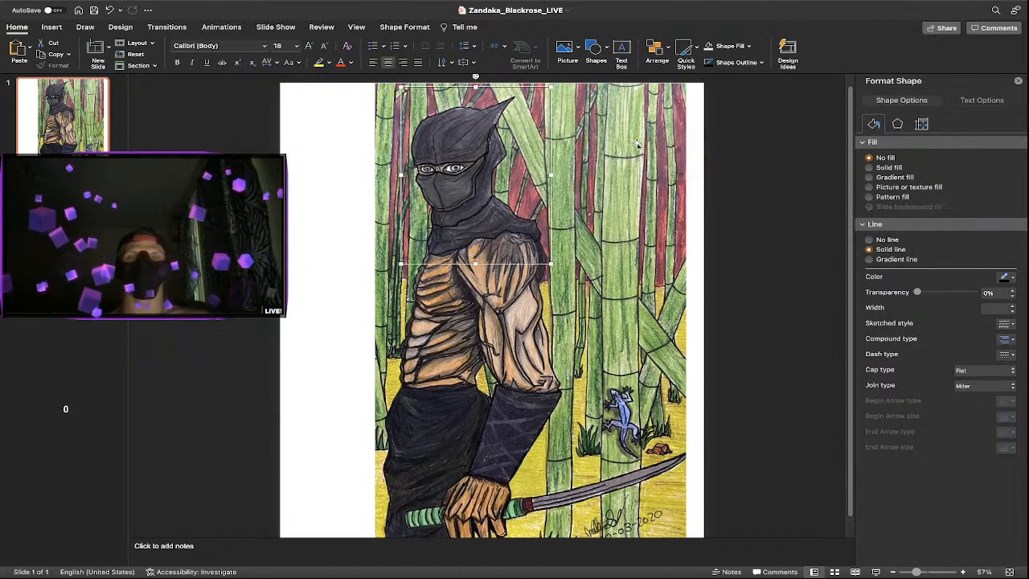
Try to select the eye shapes inside the large group, and ungroup the head and shoulder tracing.
click(455, 167)
click(455, 167)
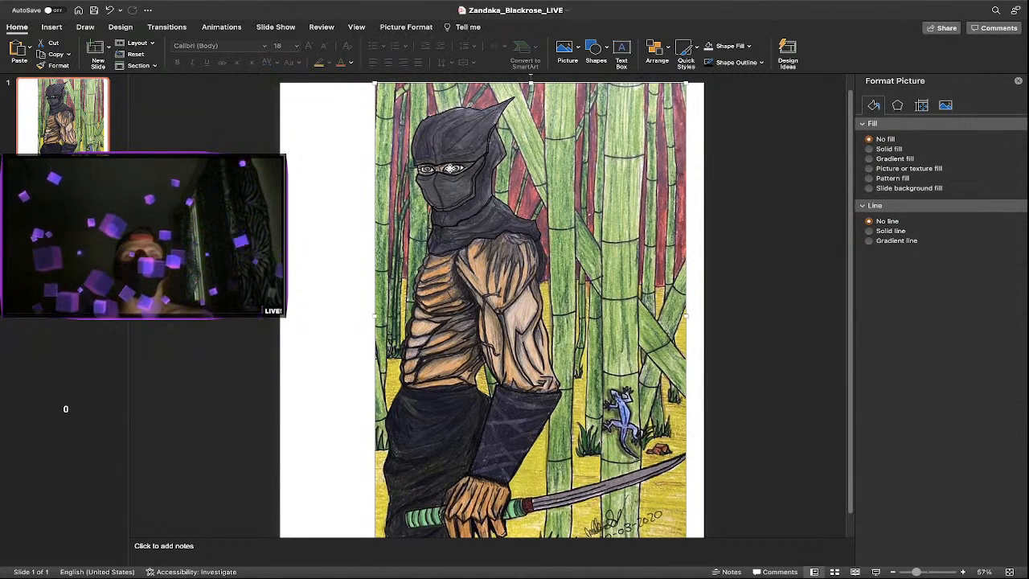
click(455, 167)
click(452, 167)
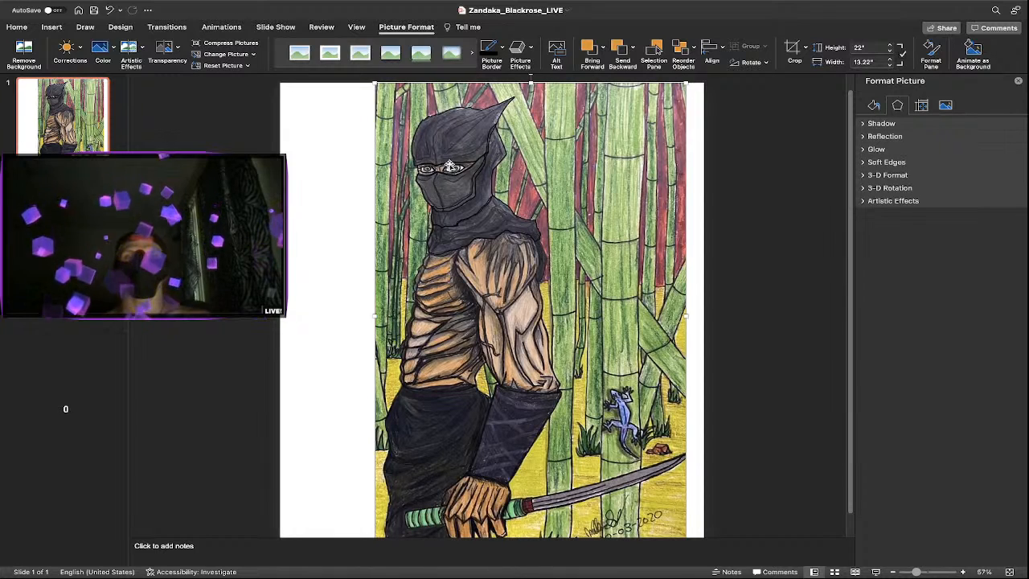
click(421, 121)
right_click(421, 121)
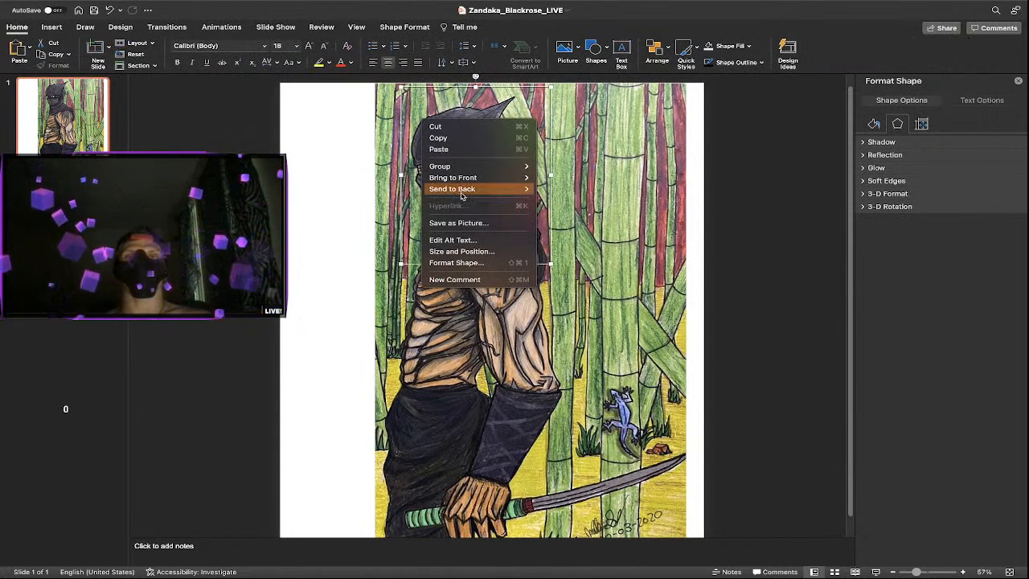
mouse_move(466, 167)
click(556, 194)
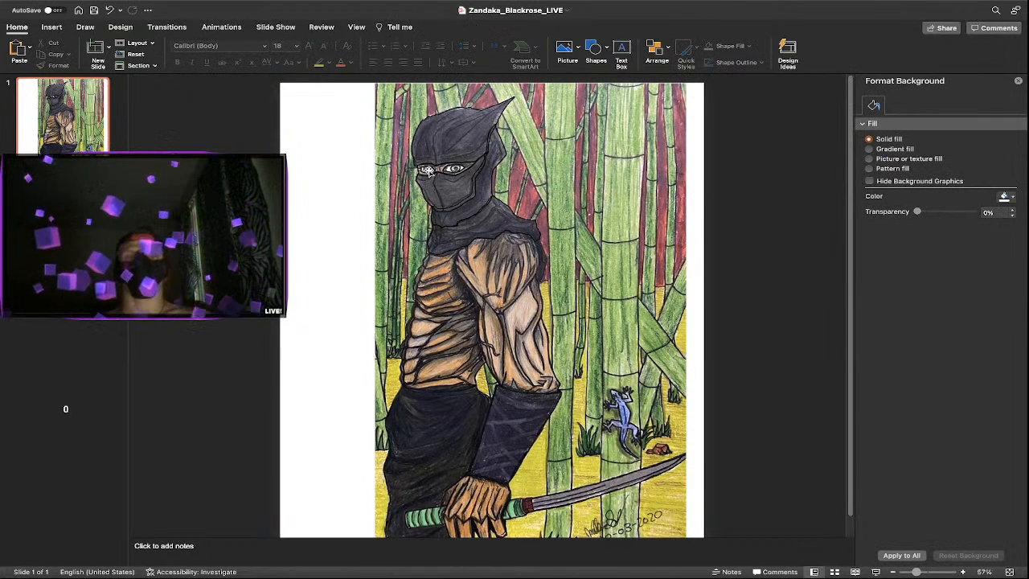
Try moving the eye group, and separately the head and shoulder outlines, off the drawing towards the white margin, and restore each to its place.
drag(428, 170, 347, 183)
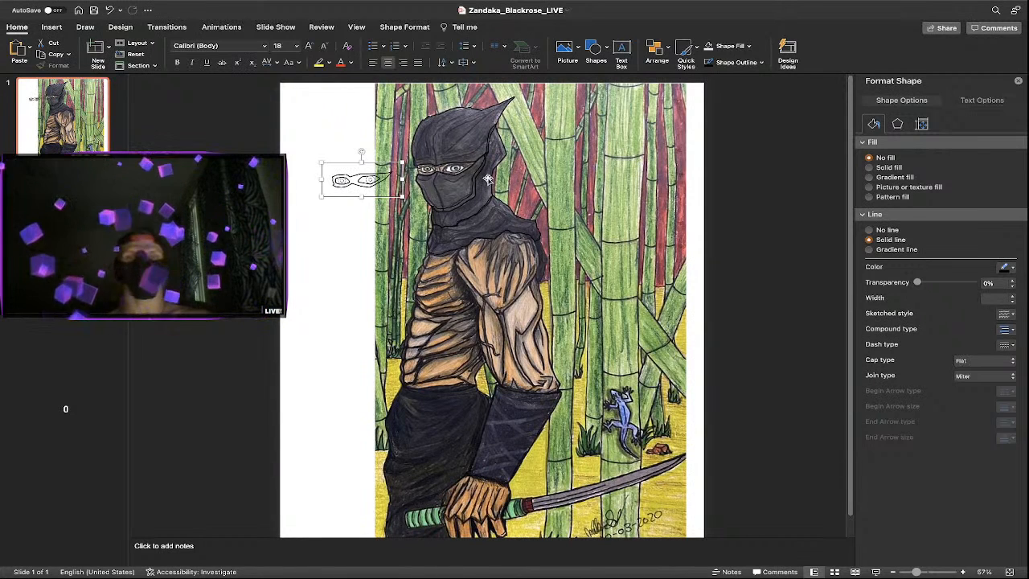
key(super+z)
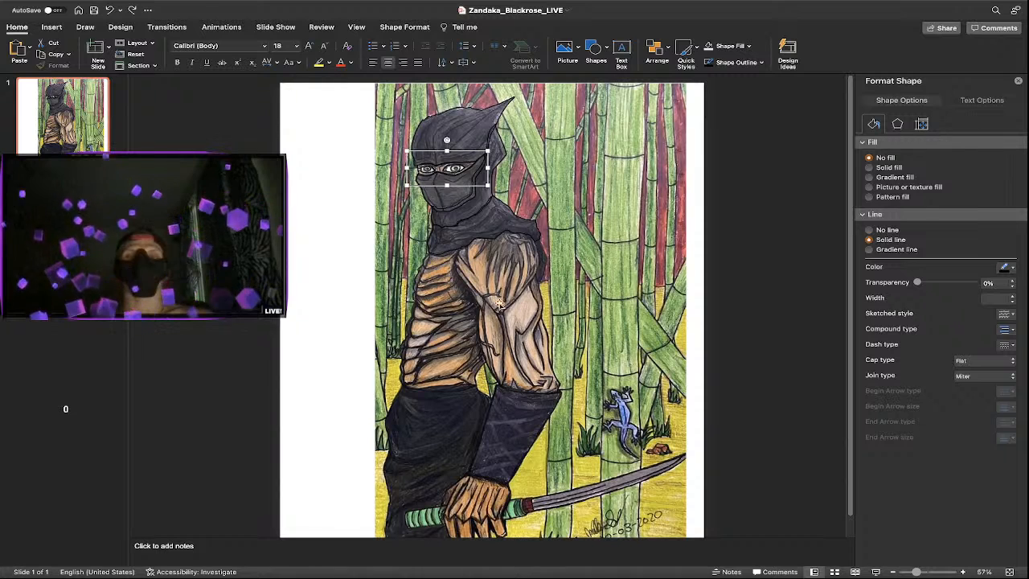
drag(346, 293, 318, 130)
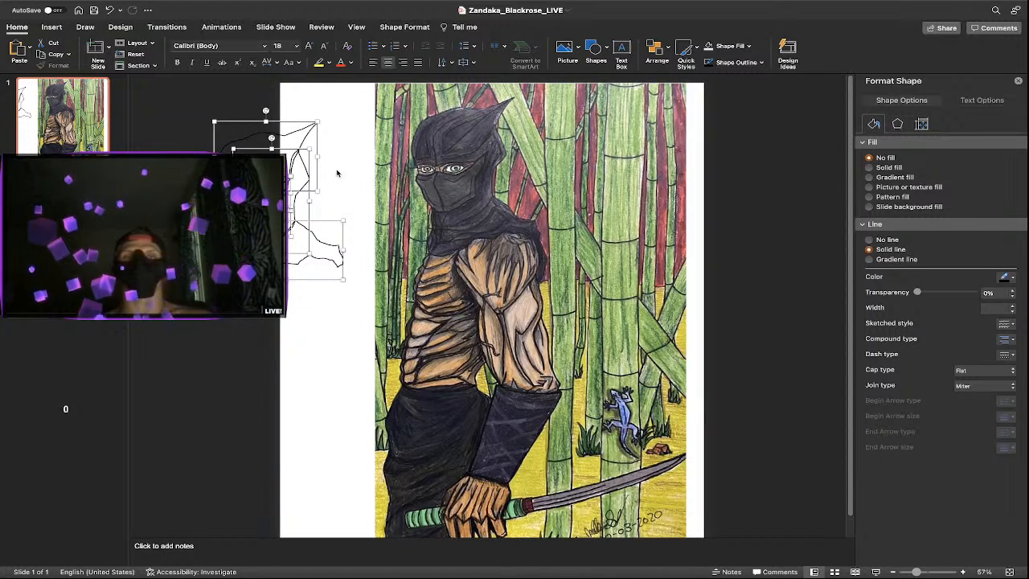
drag(304, 171, 502, 142)
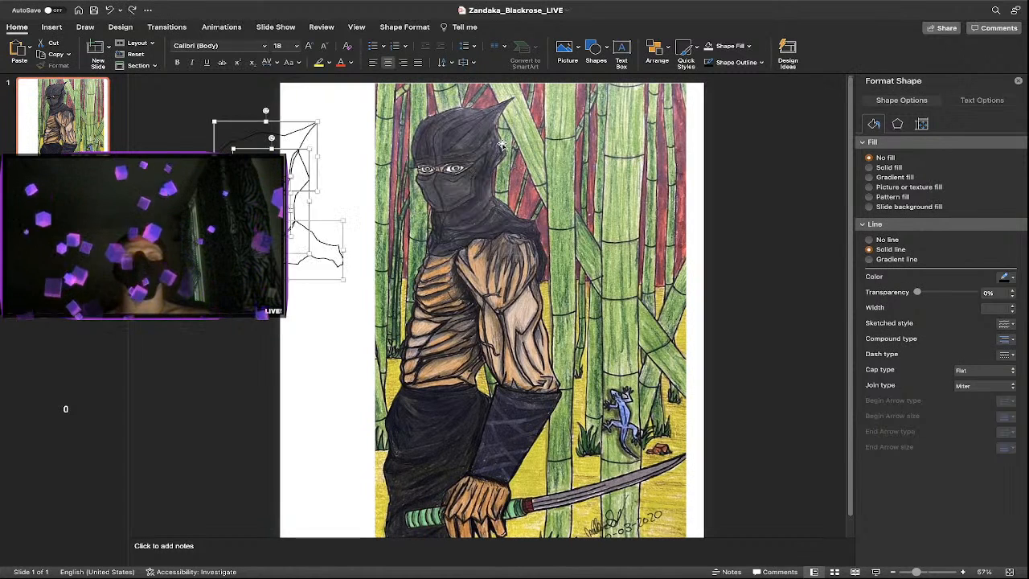
click(742, 201)
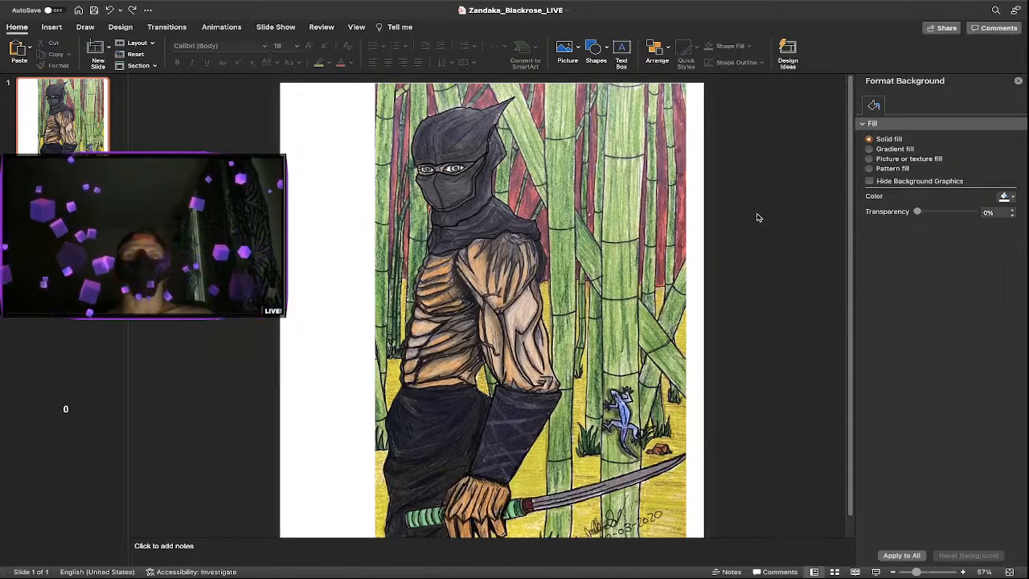
Switch to Streamlabs Desktop to check the live stream and its chat.
key(ctrl+Left)
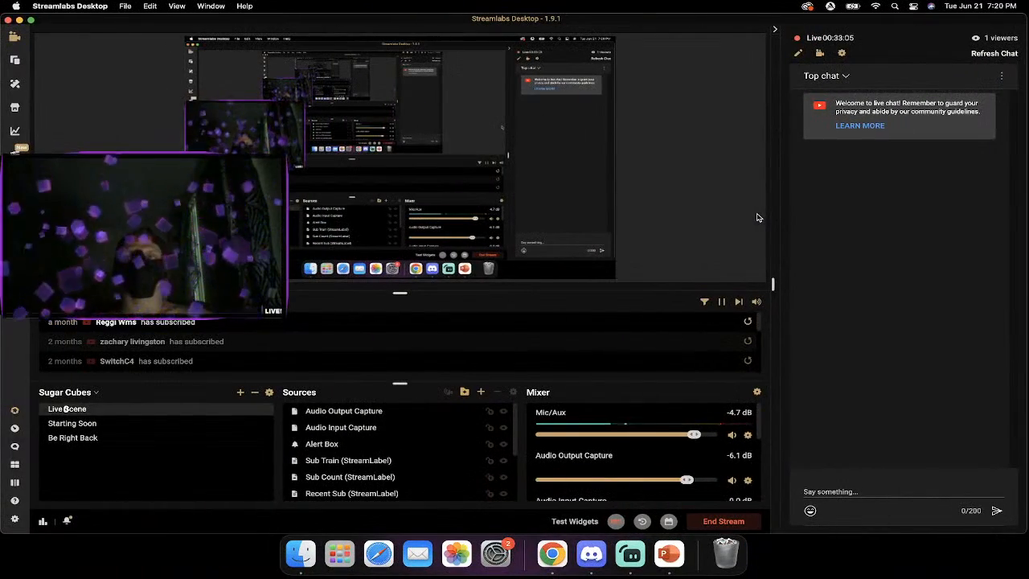